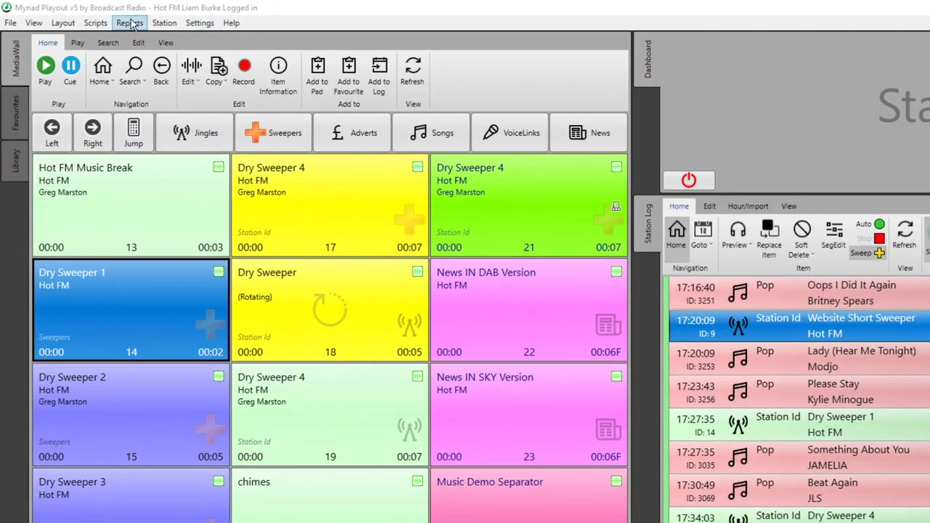
# Open the Media Report from the Reports menu.
pyautogui.click(130, 24)
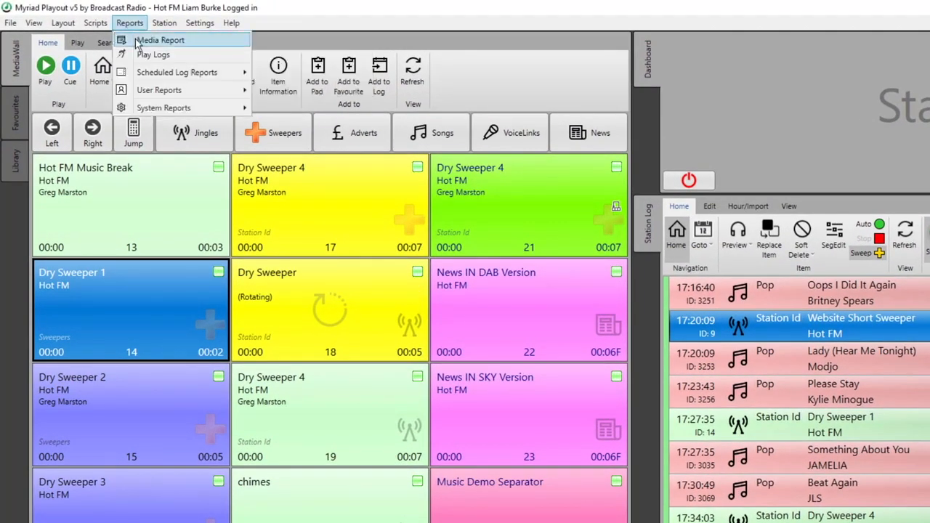
pyautogui.click(138, 41)
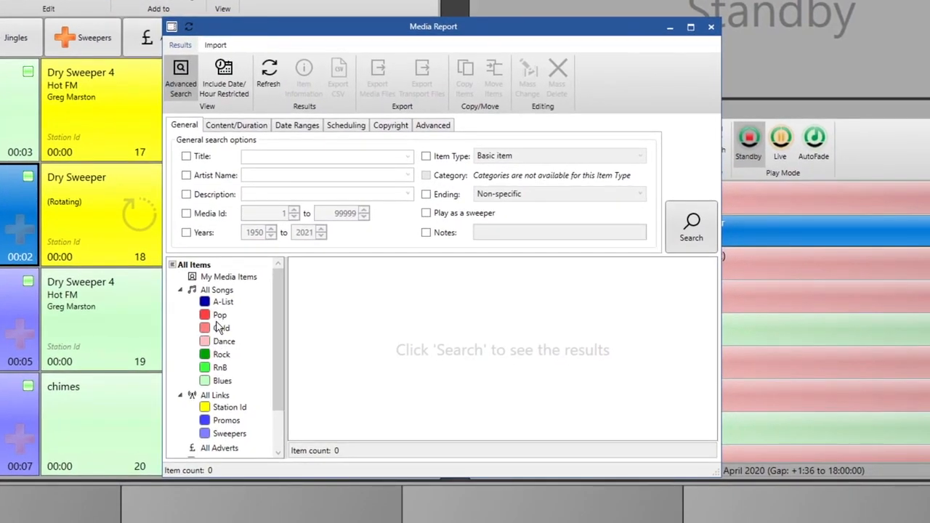
# Browse the Pop, Gold and Dance category listings in the media report.
pyautogui.click(219, 315)
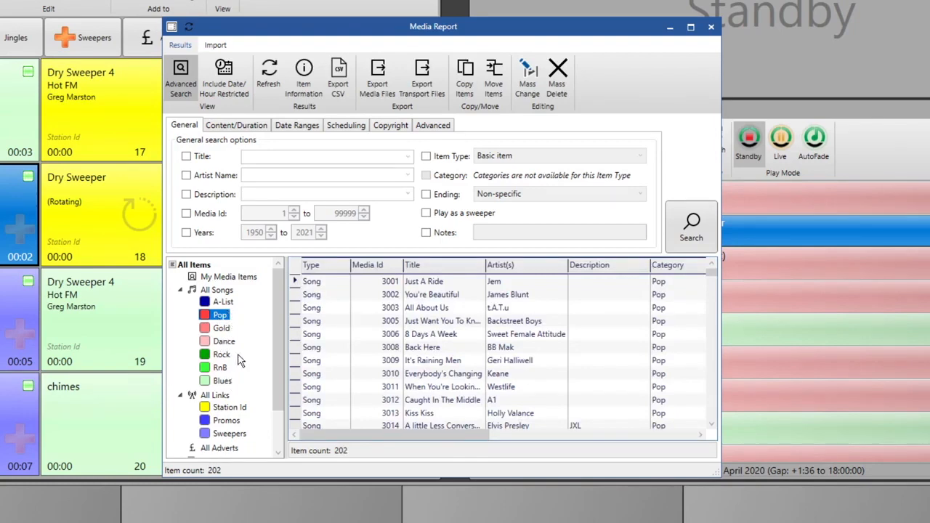
pyautogui.scroll(-2, 240, 361)
pyautogui.scroll(2, 228, 327)
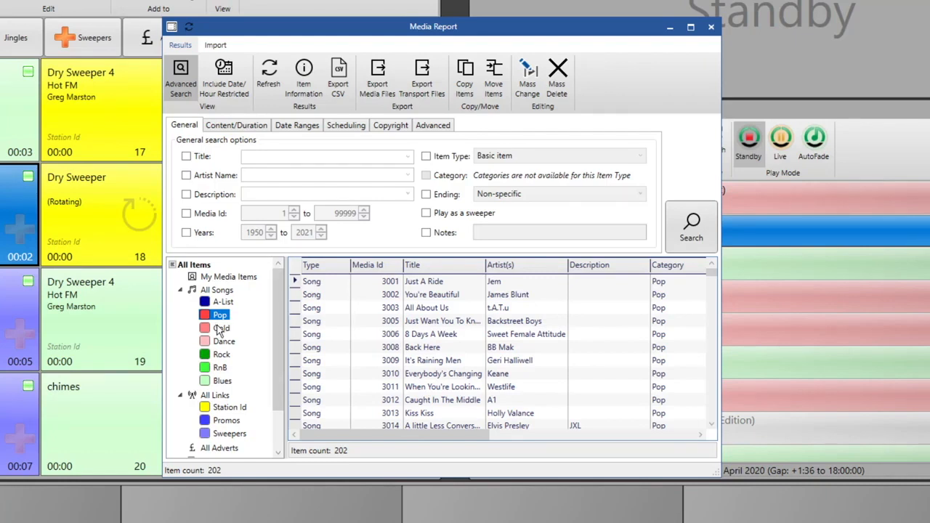
pyautogui.click(219, 328)
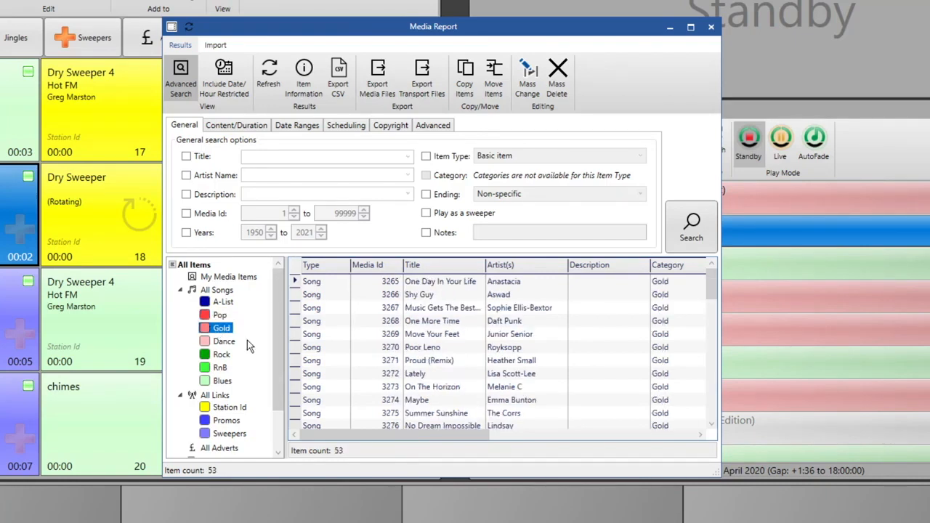
pyautogui.scroll(-8, 466, 346)
pyautogui.scroll(-6, 466, 351)
pyautogui.scroll(14, 465, 334)
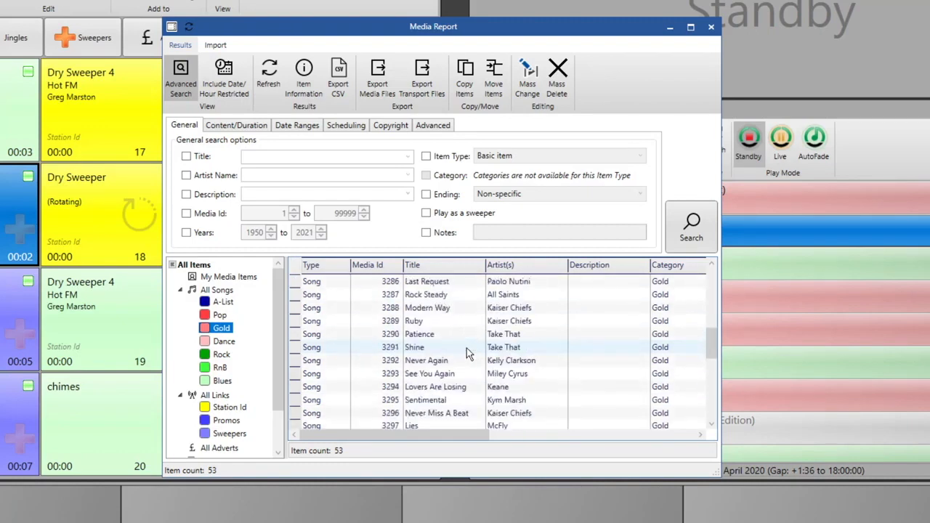
pyautogui.click(220, 341)
pyautogui.click(218, 315)
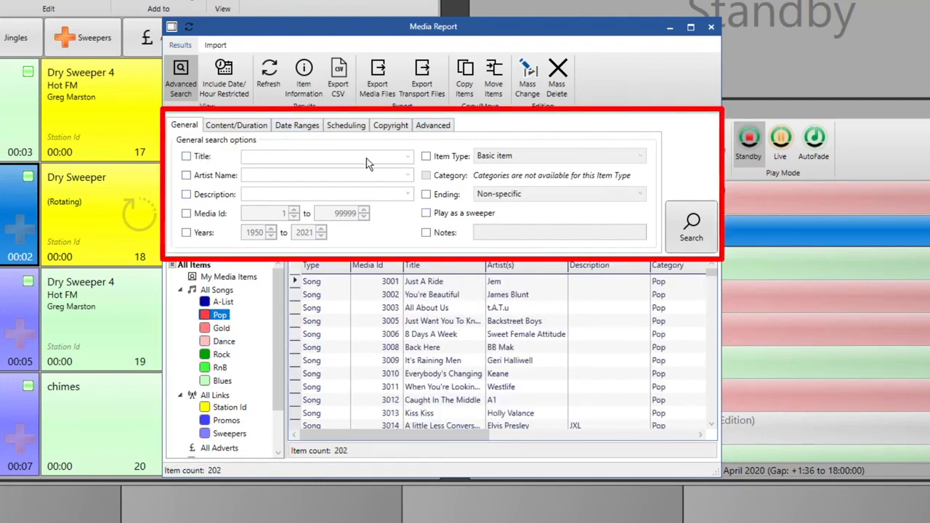
# List the Gold category again and select all 53 of its songs.
pyautogui.click(223, 329)
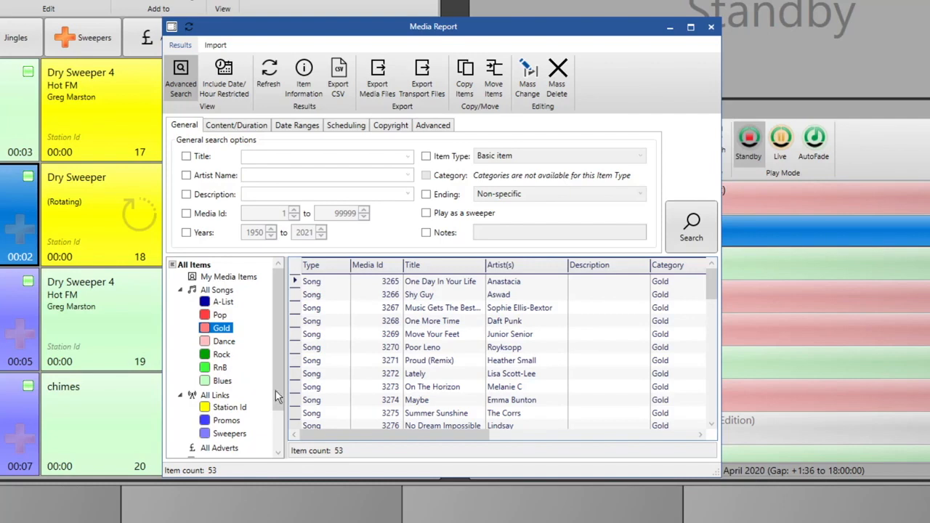
pyautogui.click(426, 336)
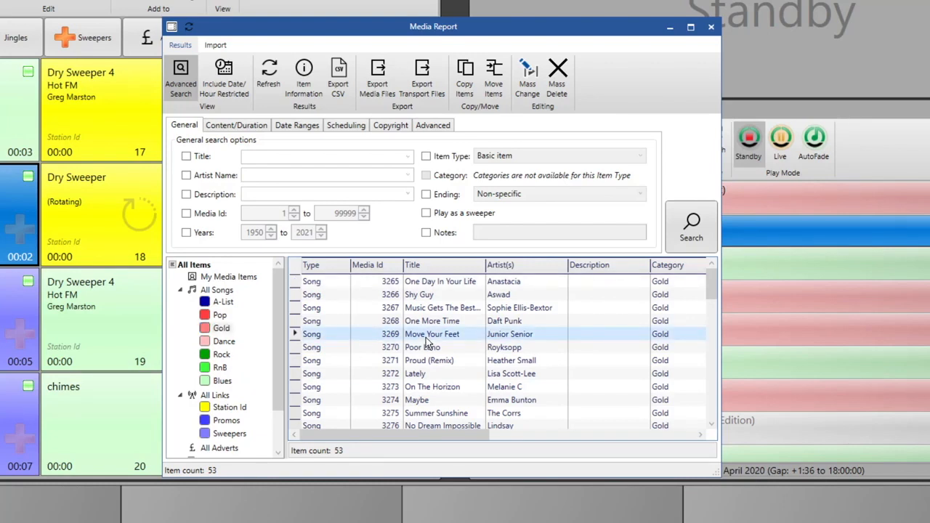
pyautogui.hotkey('ctrl', 'a')
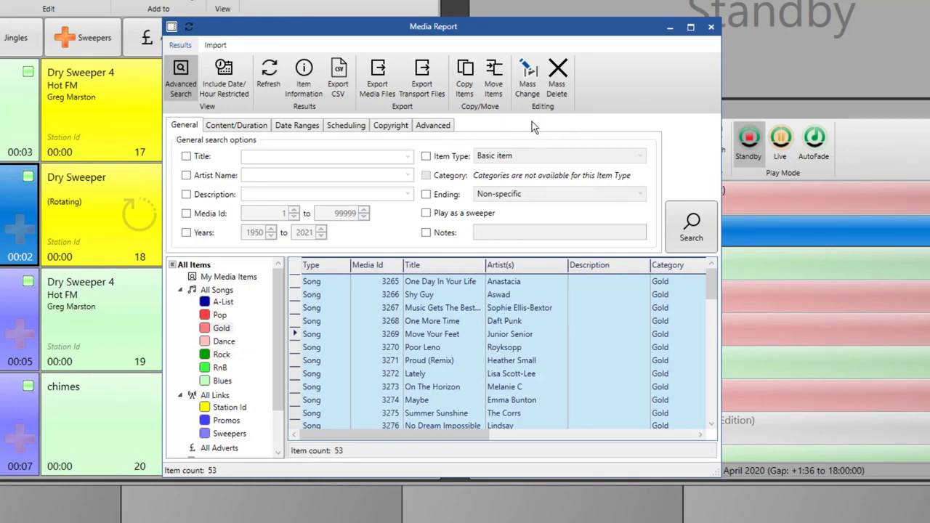
# Open Mass Change for the Gold songs, testing then clearing and unticking Description.
pyautogui.click(529, 73)
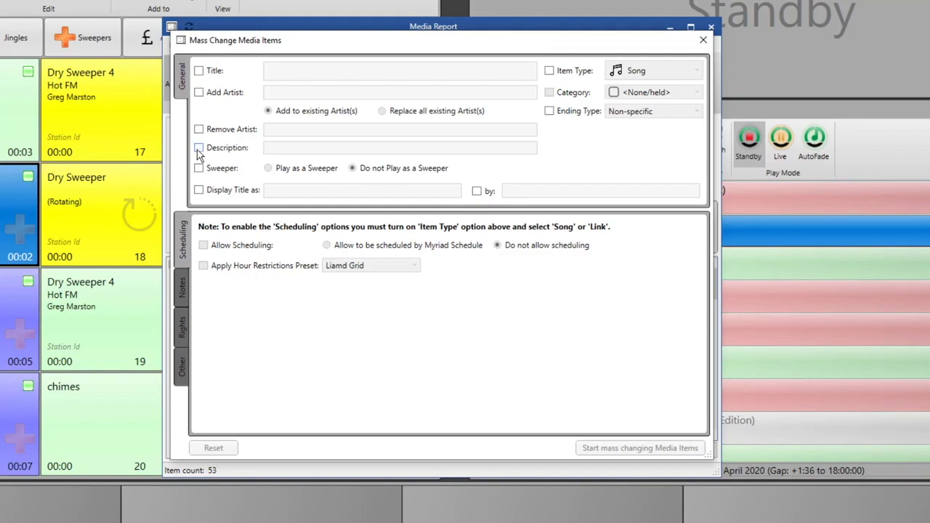
pyautogui.click(198, 147)
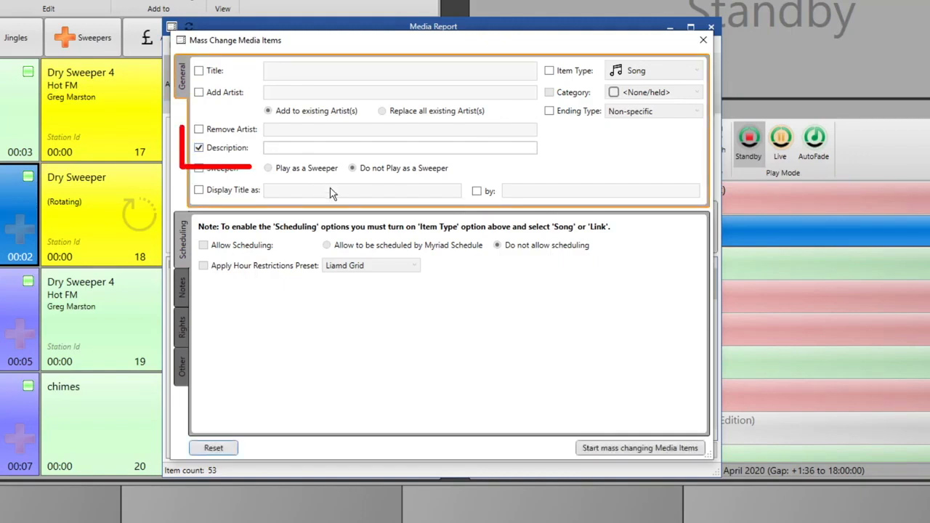
pyautogui.click(279, 147)
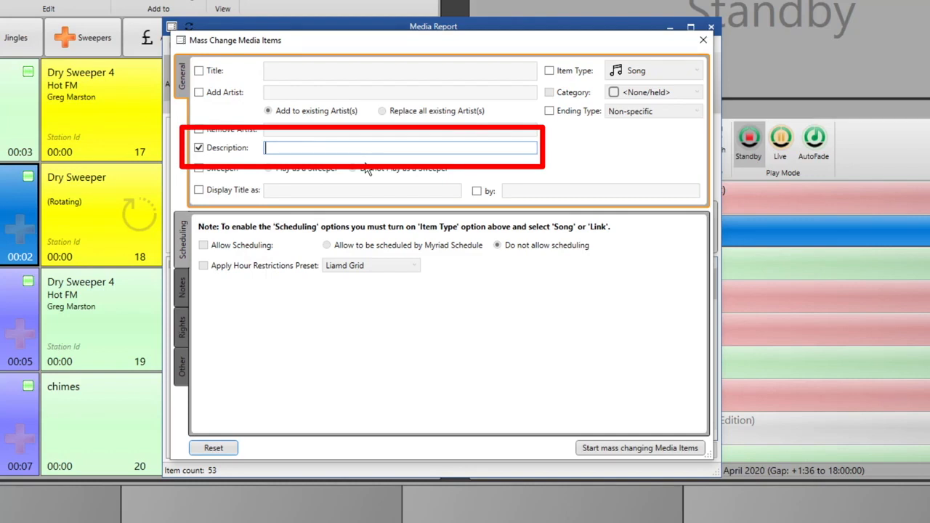
pyautogui.write('Hello')
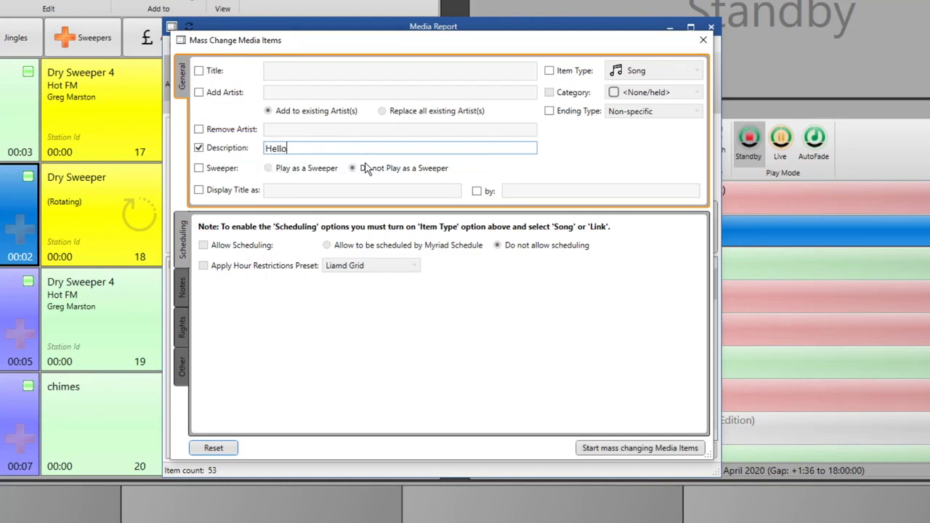
pyautogui.press('BackSpace')
pyautogui.press('BackSpace')
pyautogui.press('BackSpace')
pyautogui.press('BackSpace')
pyautogui.press('BackSpace')
pyautogui.click(220, 150)
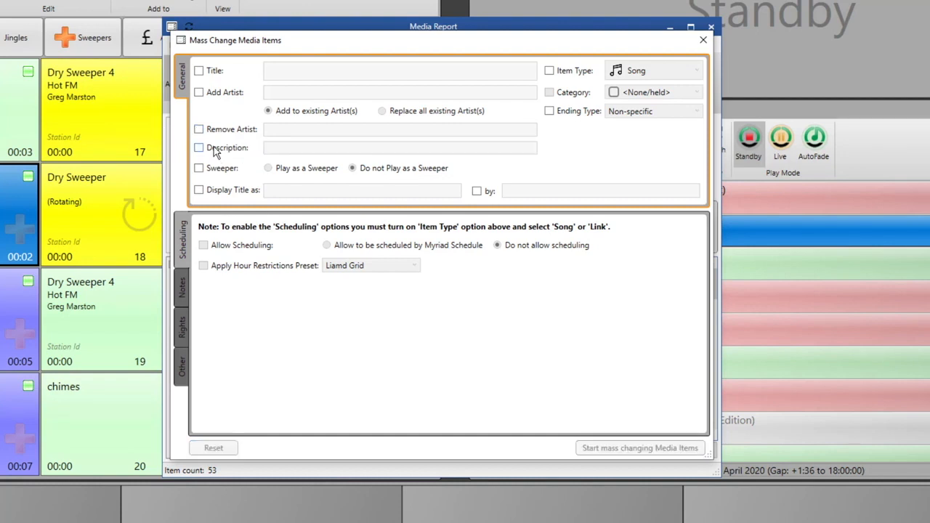
# On the Other tab, enable Colours with Black text on a DarkGoldenrod background.
pyautogui.click(182, 363)
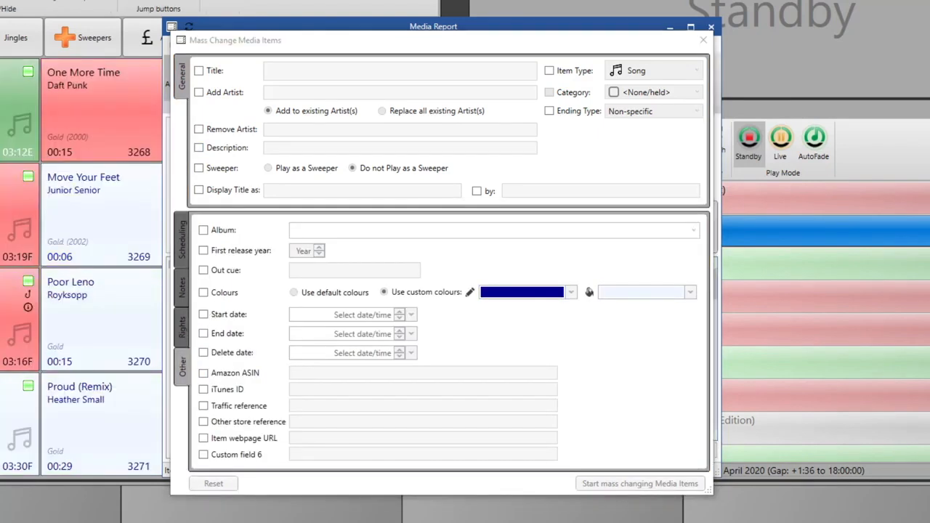
pyautogui.click(204, 292)
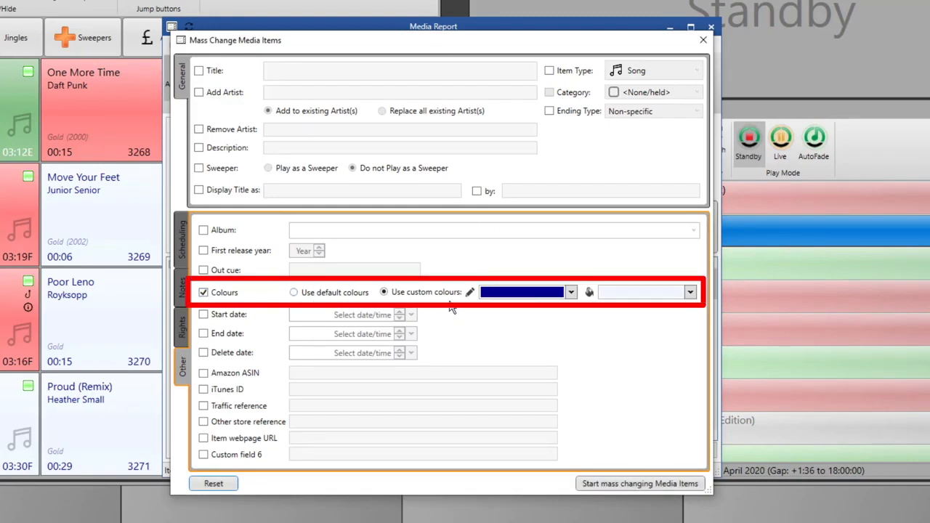
pyautogui.click(573, 292)
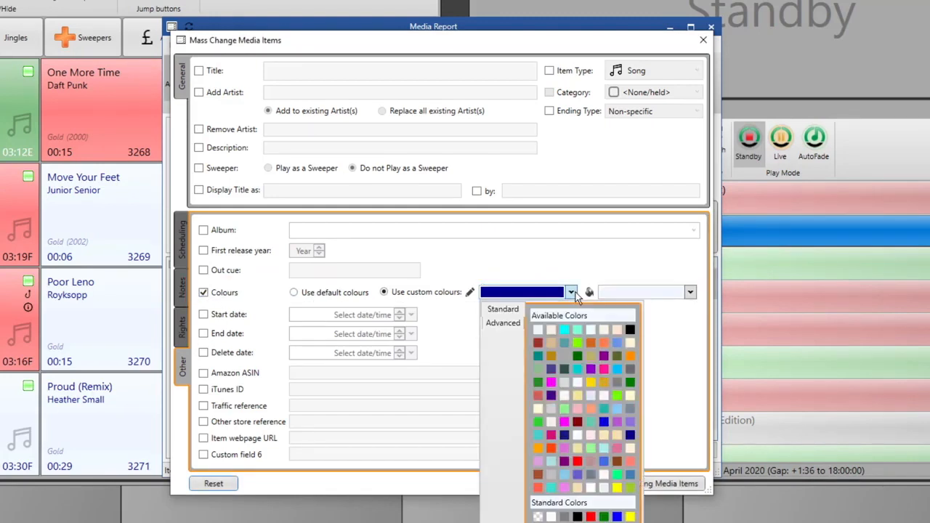
pyautogui.click(630, 331)
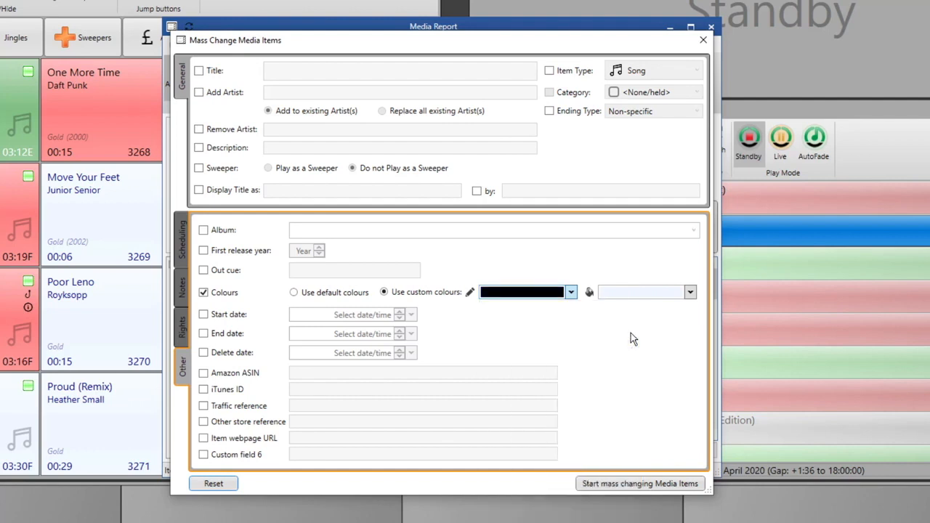
pyautogui.click(689, 293)
pyautogui.click(668, 355)
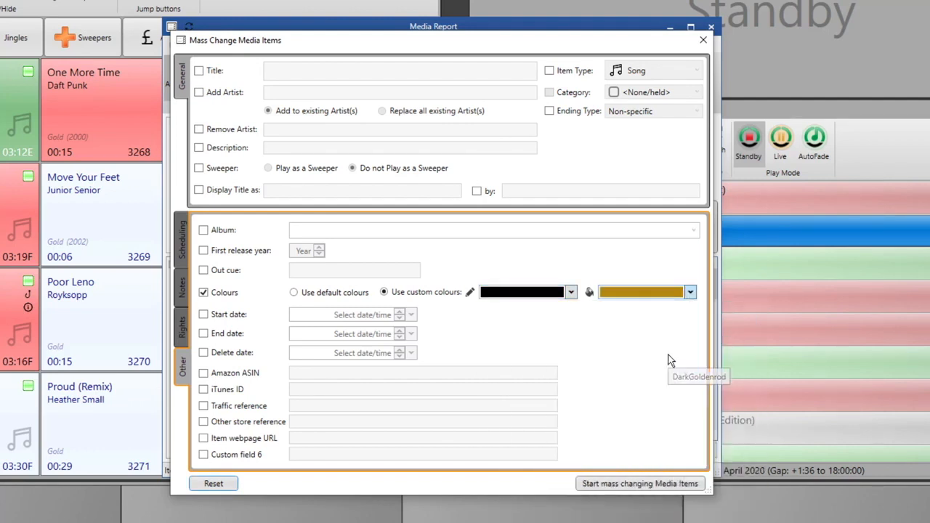
# Apply the colour change to all 53 Gold songs, acknowledge the result, and close the report.
pyautogui.click(606, 488)
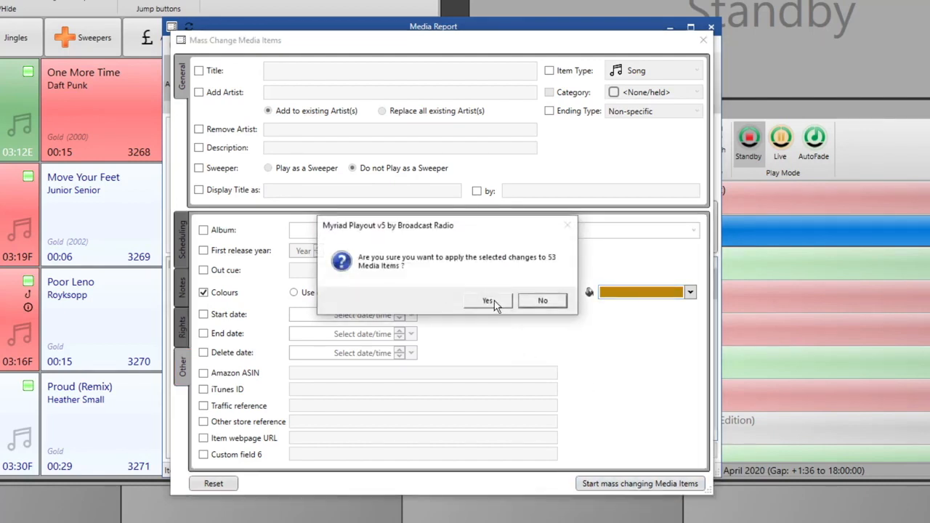
pyautogui.click(489, 302)
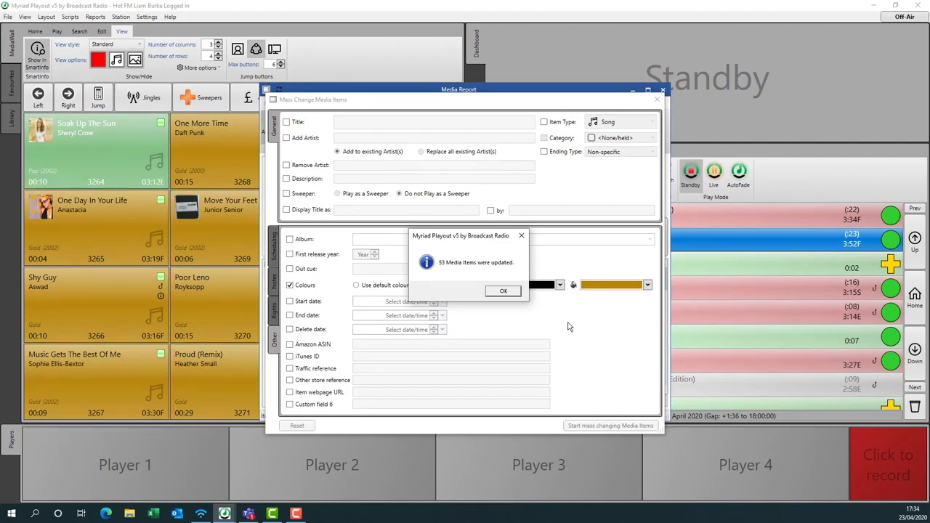
pyautogui.click(503, 292)
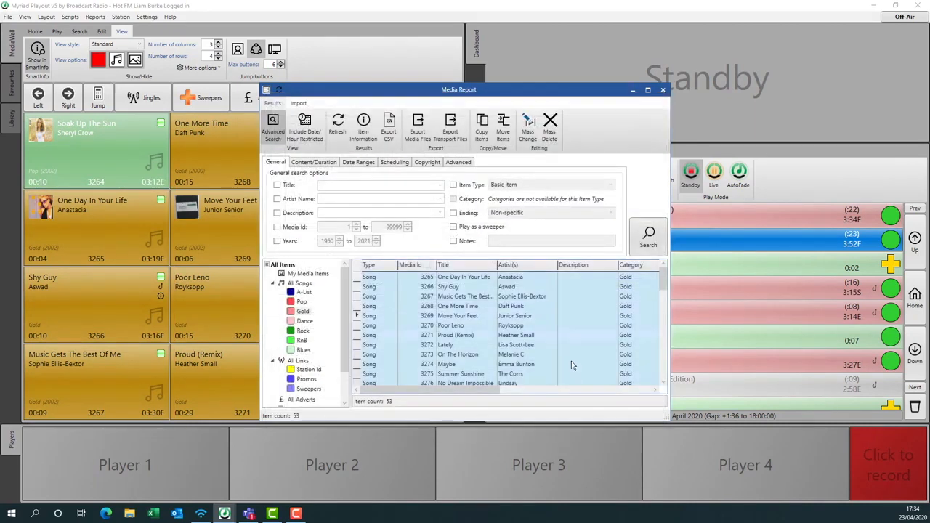
pyautogui.click(661, 91)
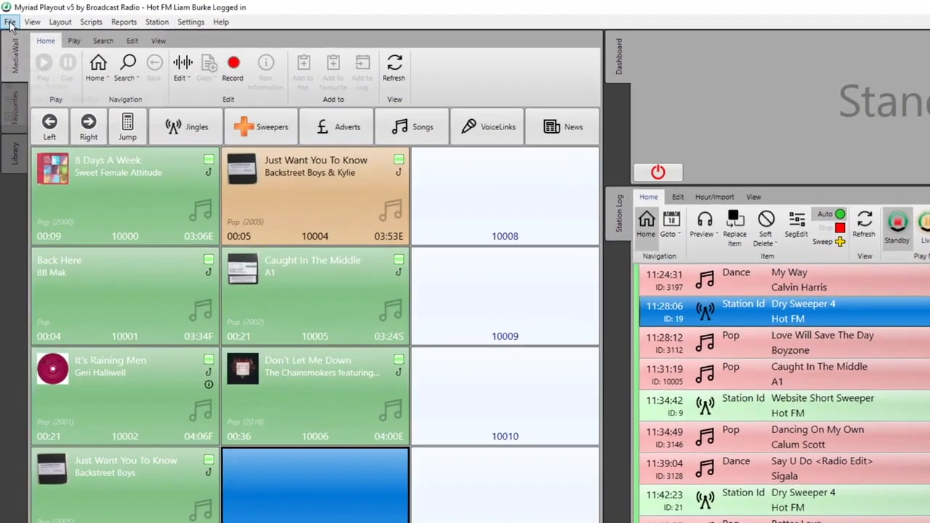
# Open the File menu to reveal Logout.
pyautogui.click(7, 17)
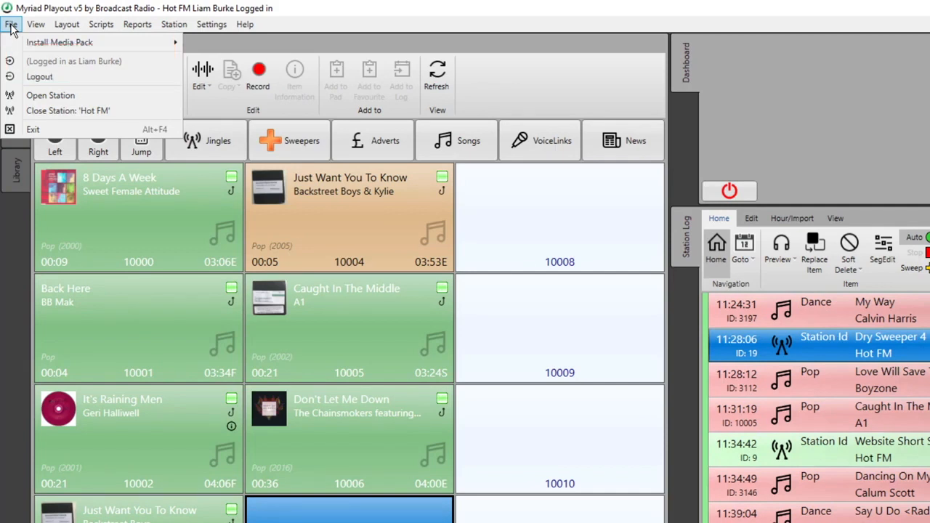
# Log out, confirm, and log back in with the administrator username and password.
pyautogui.click(62, 82)
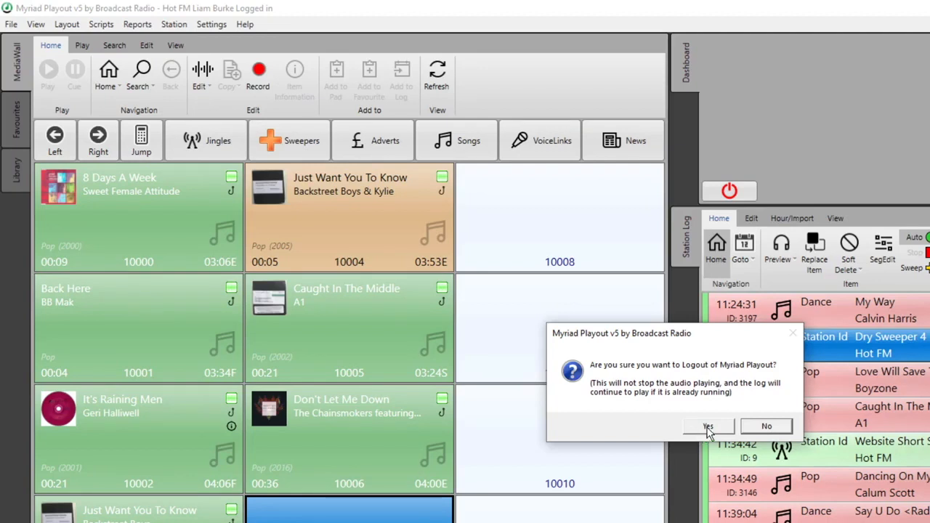
pyautogui.click(706, 429)
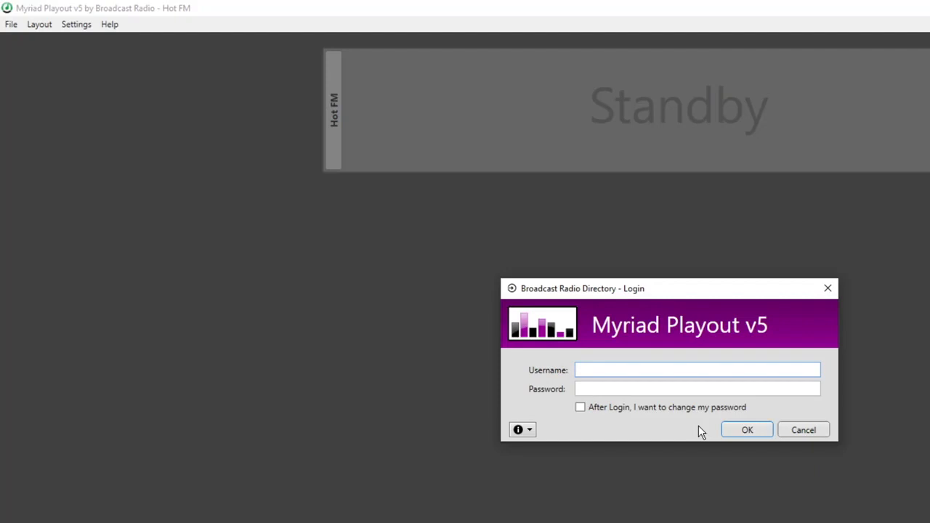
pyautogui.write('lia')
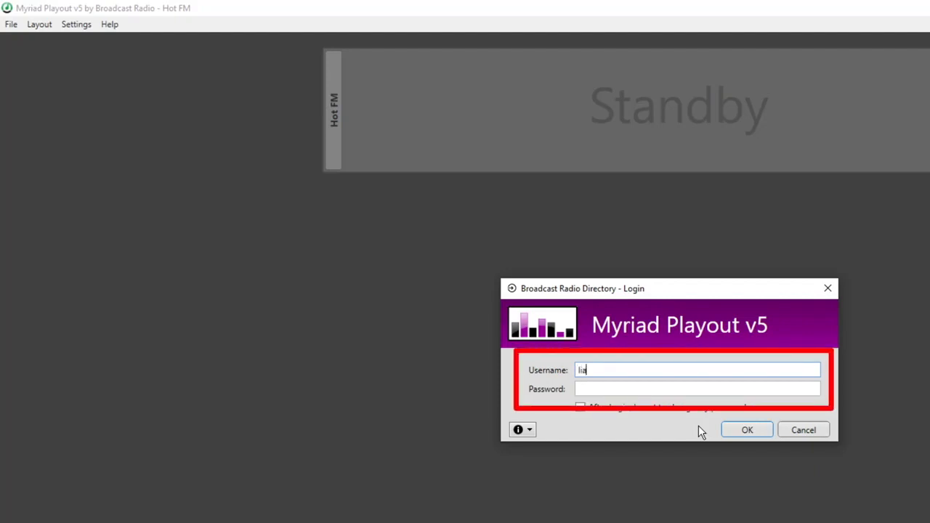
pyautogui.write('md')
pyautogui.press('Tab')
pyautogui.write('********')
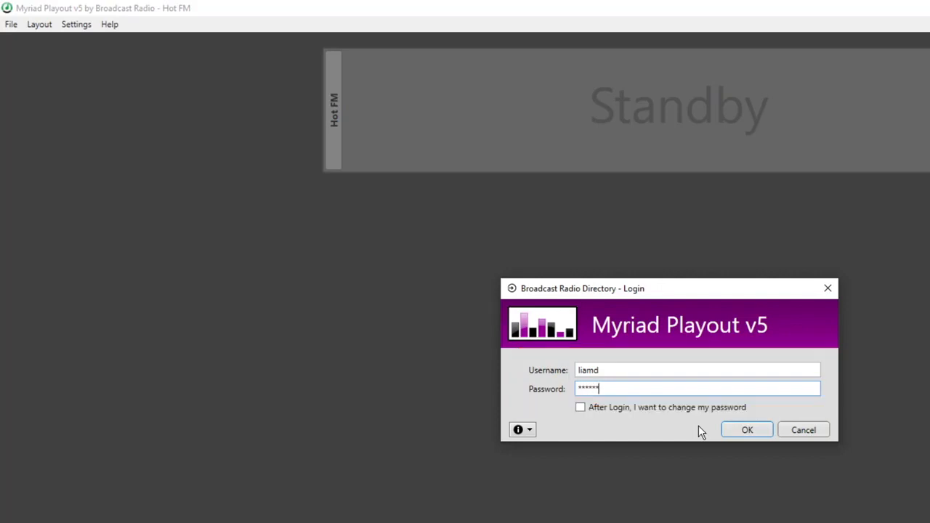
pyautogui.press('Return')
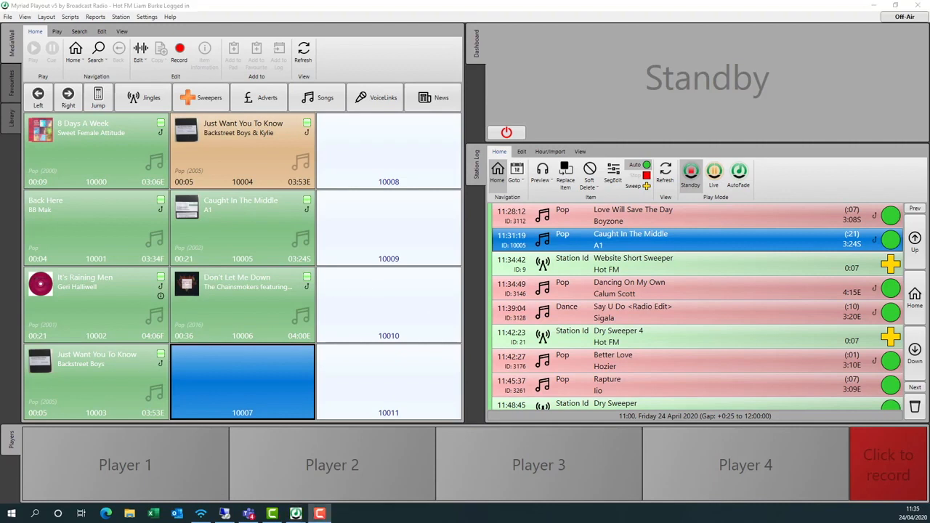
# Take the station out of standby, play Caught In The Middle, then log out.
pyautogui.click(507, 133)
pyautogui.click(881, 93)
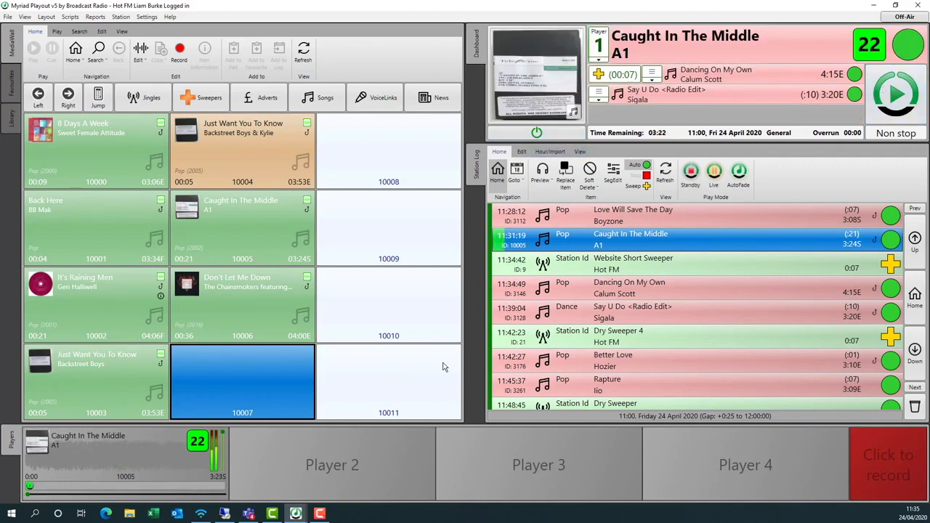
pyautogui.click(7, 16)
pyautogui.click(84, 65)
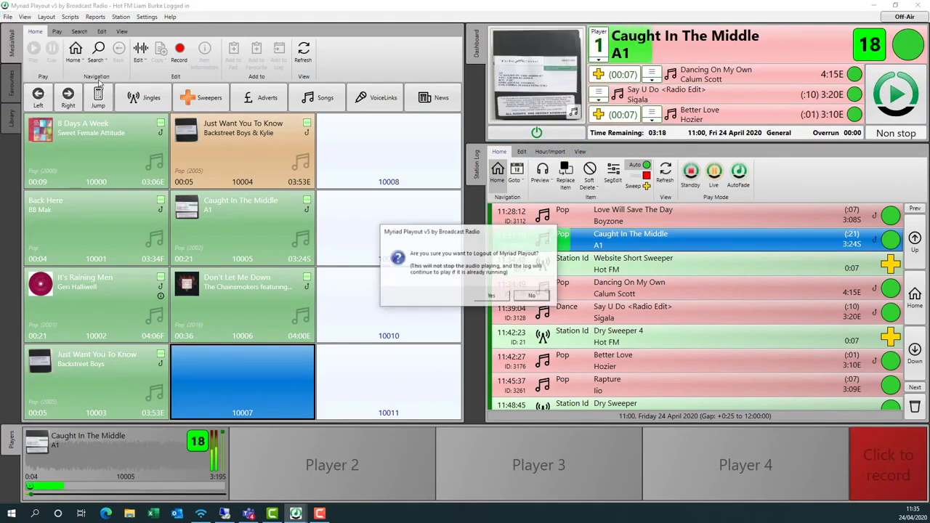
pyautogui.click(493, 296)
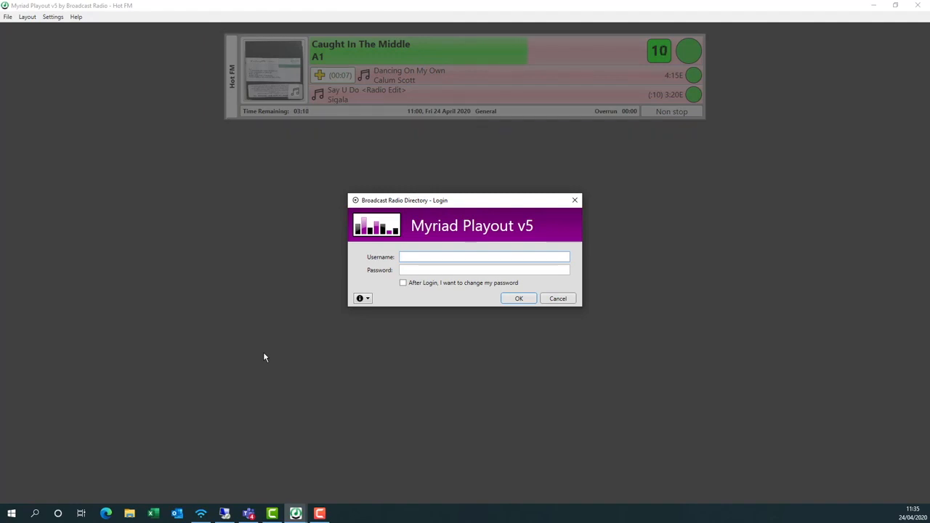
# Log back in with the administrator username and password.
pyautogui.write('liamd')
pyautogui.press('Tab')
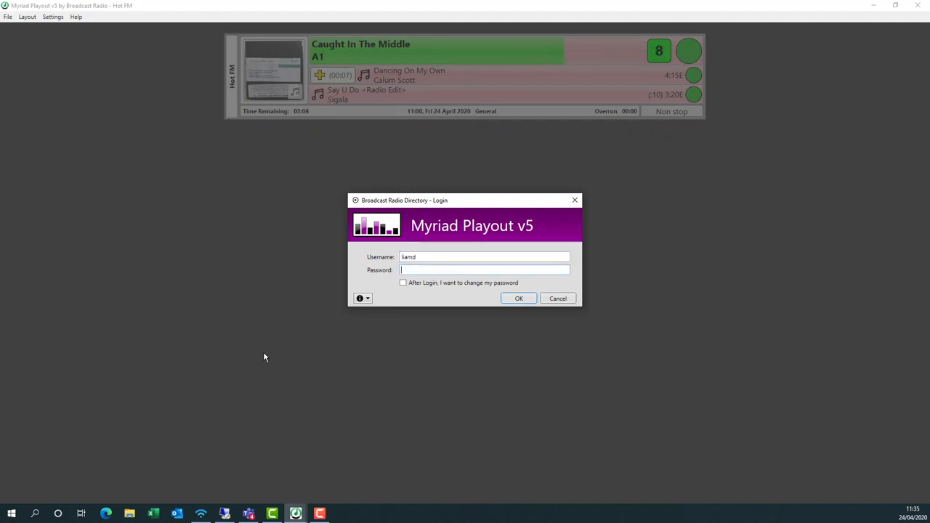
pyautogui.write('******')
pyautogui.press('Return')
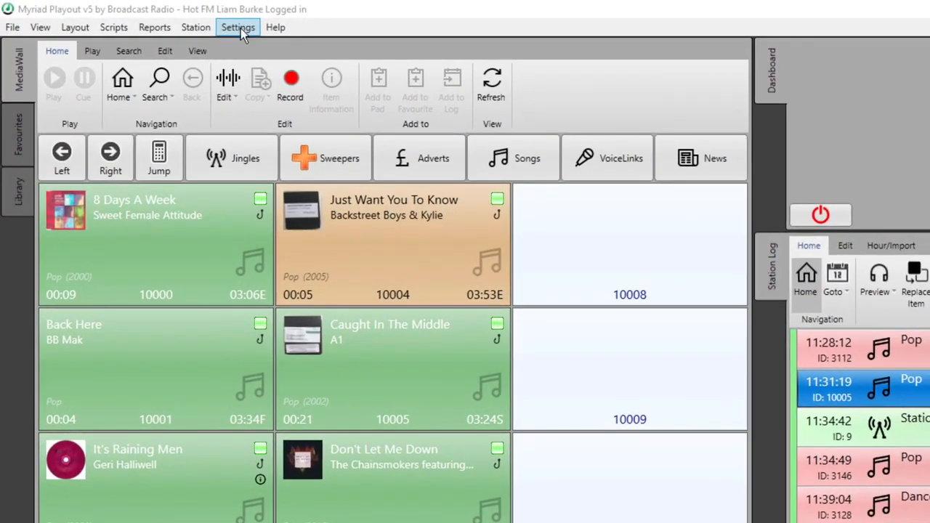
# Open Edit Contacts/Users under Settings > User Management.
pyautogui.click(162, 18)
pyautogui.moveTo(283, 133)
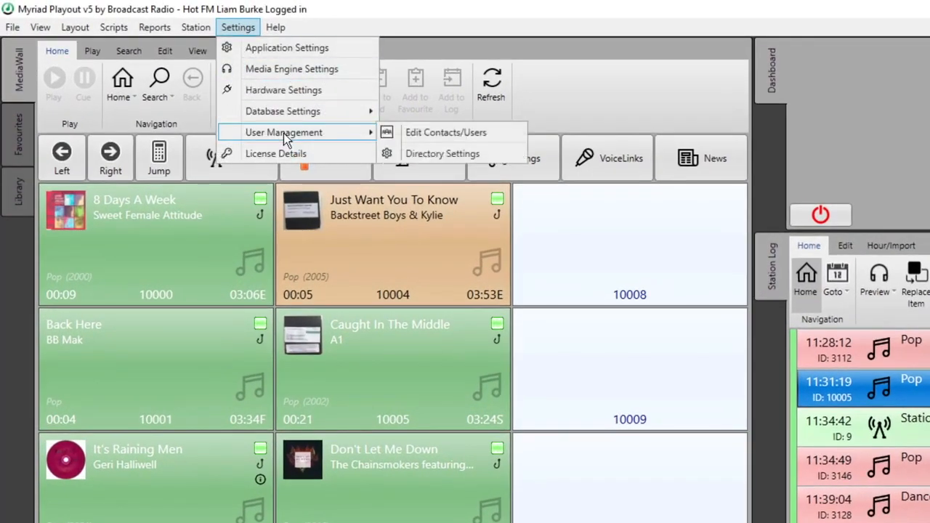
pyautogui.click(451, 135)
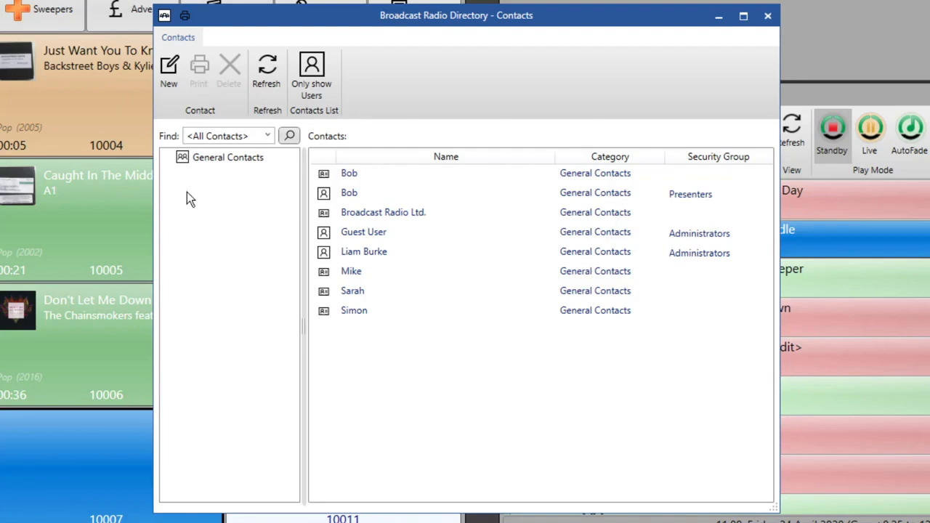
# Start a new contact, enter the user's first name, and show its Login settings.
pyautogui.click(174, 69)
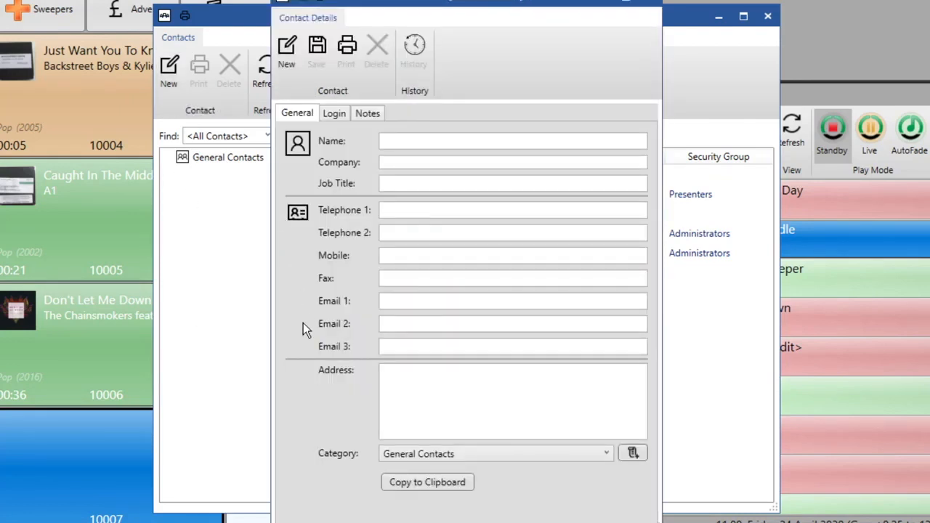
pyautogui.click(460, 138)
pyautogui.write('Sarah')
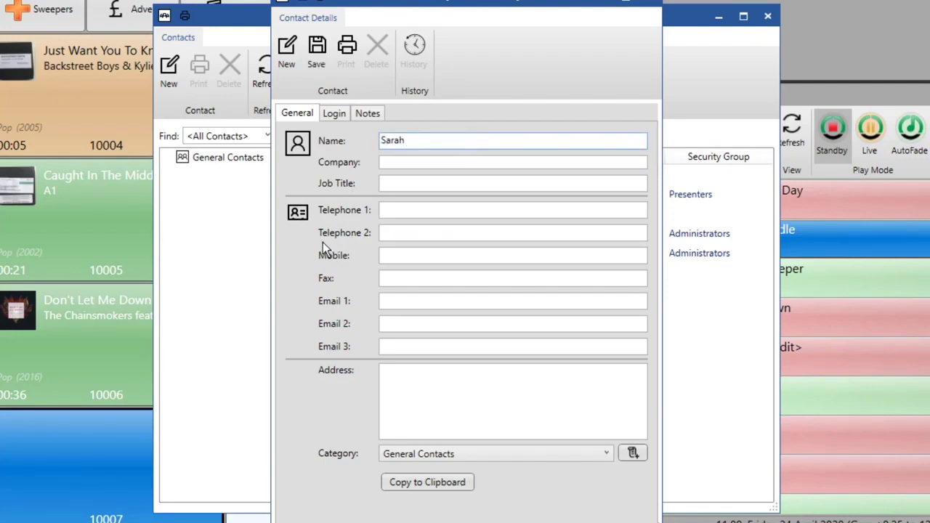
pyautogui.click(334, 117)
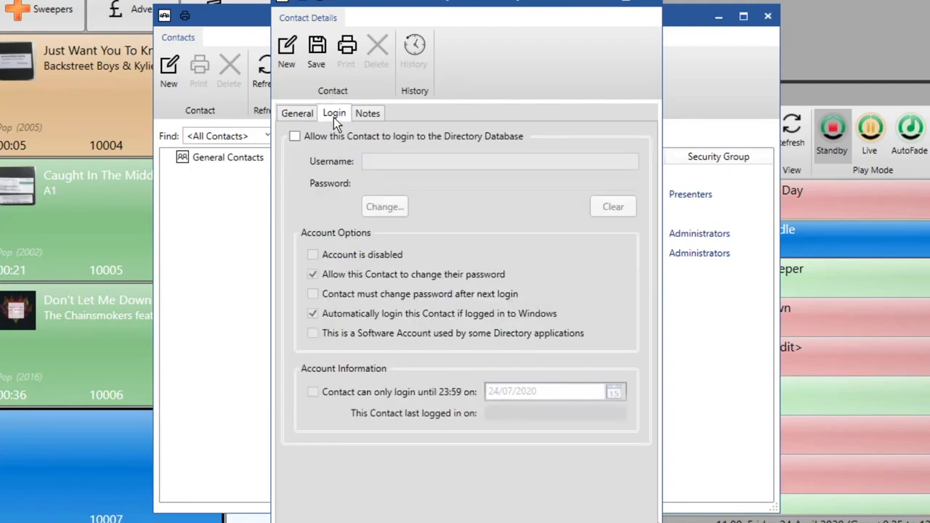
# Allow the contact to log in and enter the presenter's username.
pyautogui.click(293, 136)
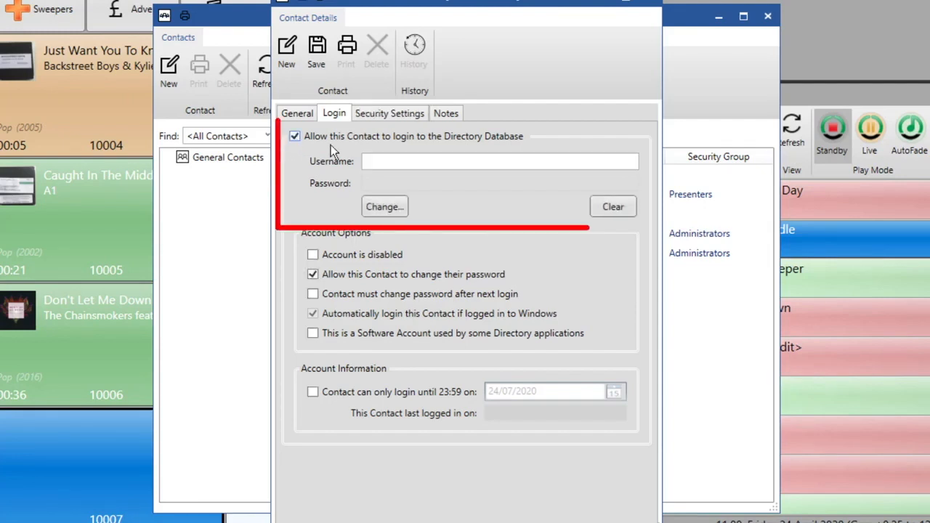
pyautogui.click(402, 163)
pyautogui.write('sraha')
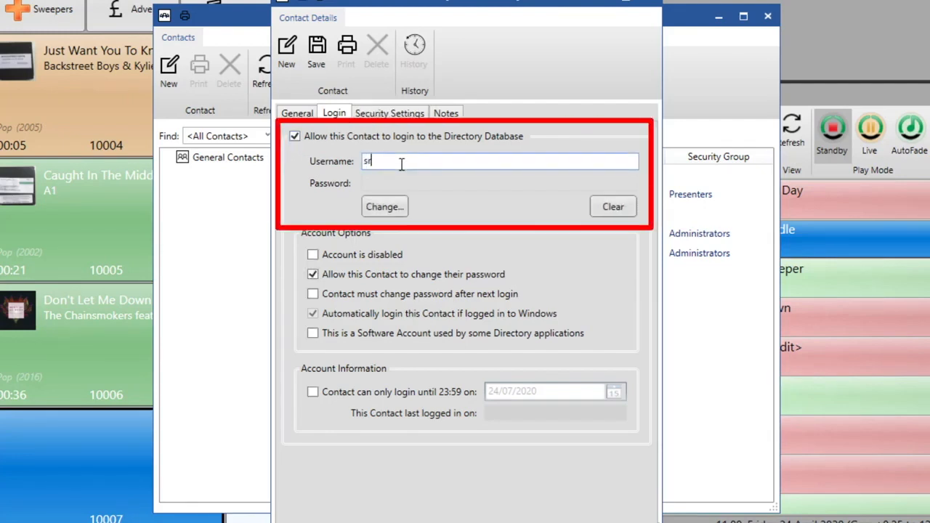
pyautogui.press('BackSpace')
pyautogui.press('BackSpace')
pyautogui.press('BackSpace')
pyautogui.press('BackSpace')
pyautogui.press('BackSpace')
pyautogui.write('sarah')
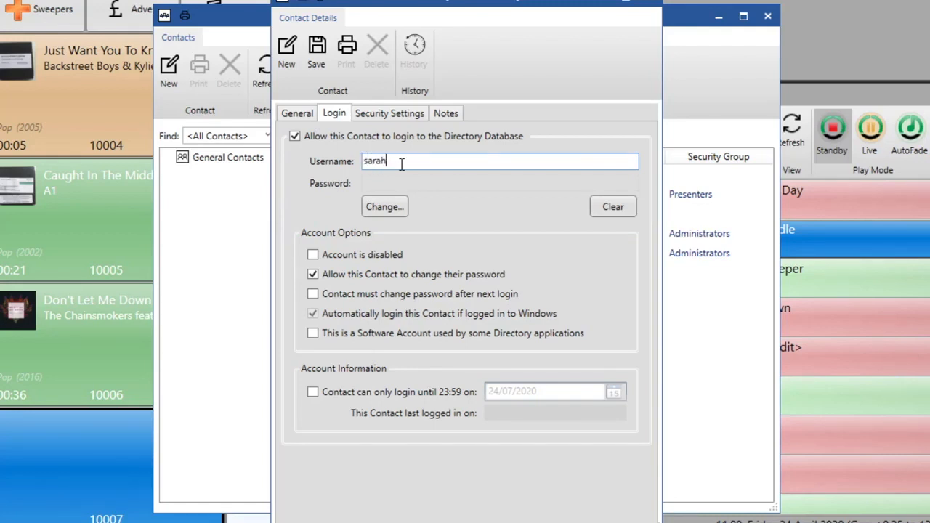
# Set and confirm the contact's login password.
pyautogui.click(380, 206)
pyautogui.moveTo(395, 200); pyautogui.dragTo(373, 247)
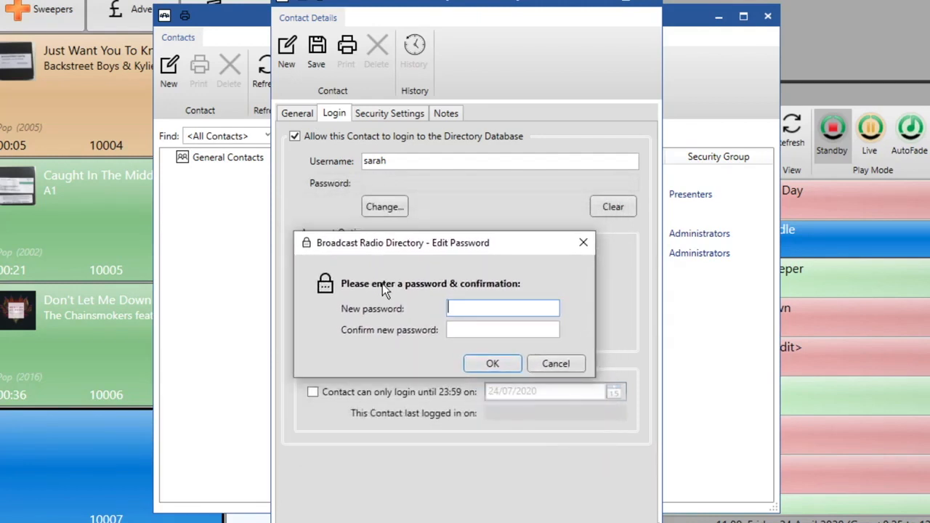
pyautogui.write('****')
pyautogui.click(518, 329)
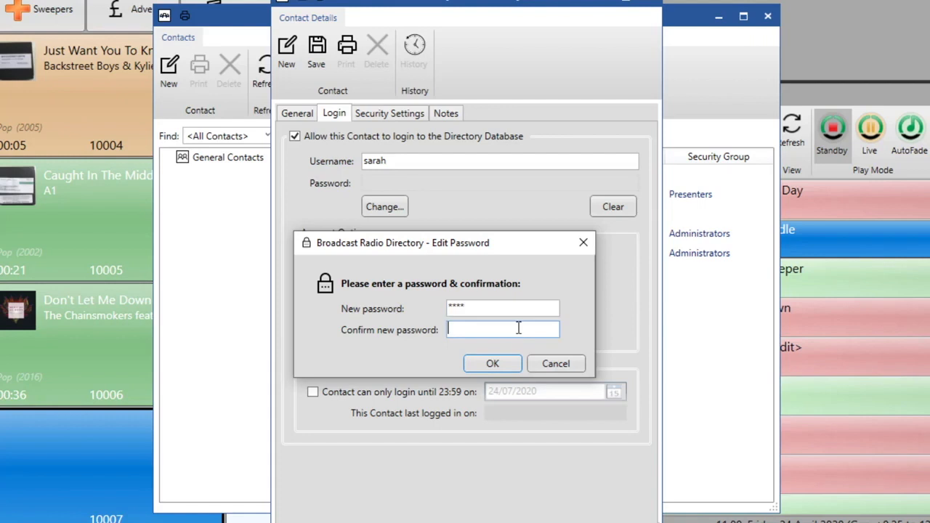
pyautogui.write('****')
pyautogui.click(493, 365)
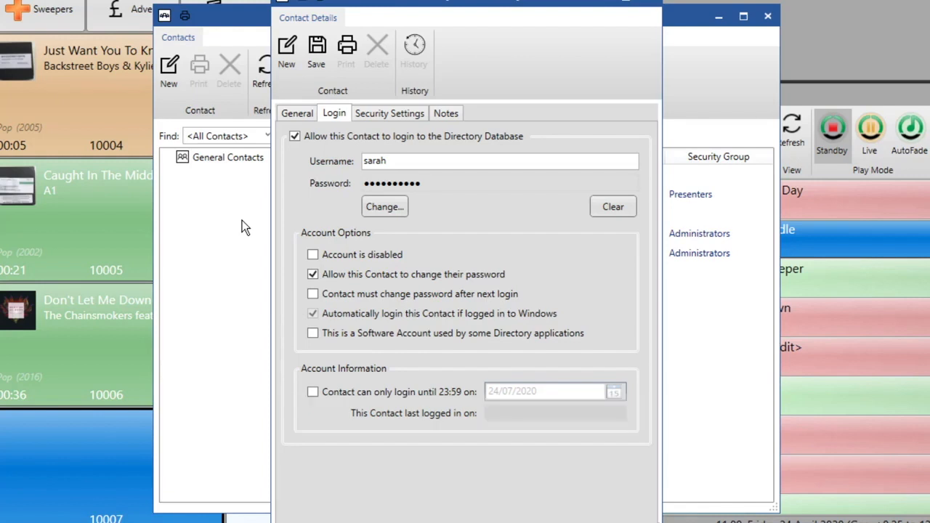
# Assign the contact to the Presenters security group, keeping 'Use Security Group permissions' selected.
pyautogui.click(404, 116)
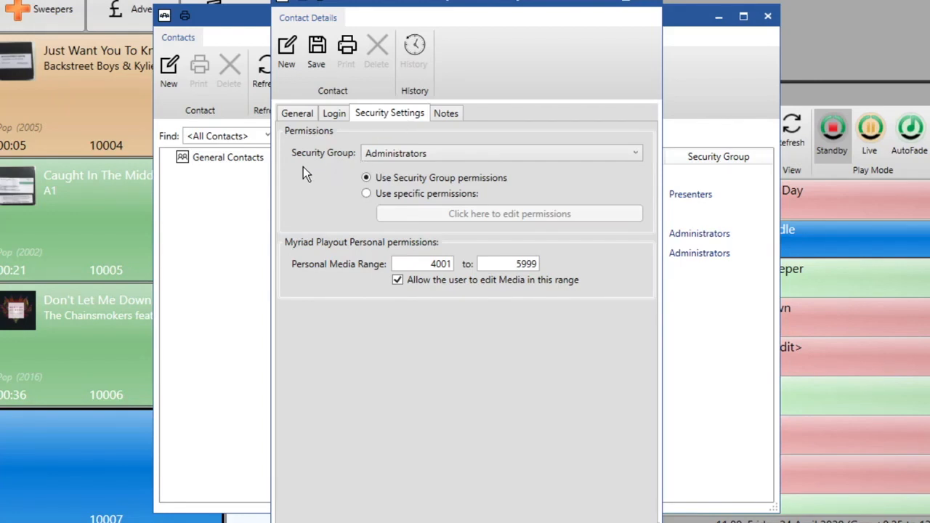
pyautogui.click(592, 155)
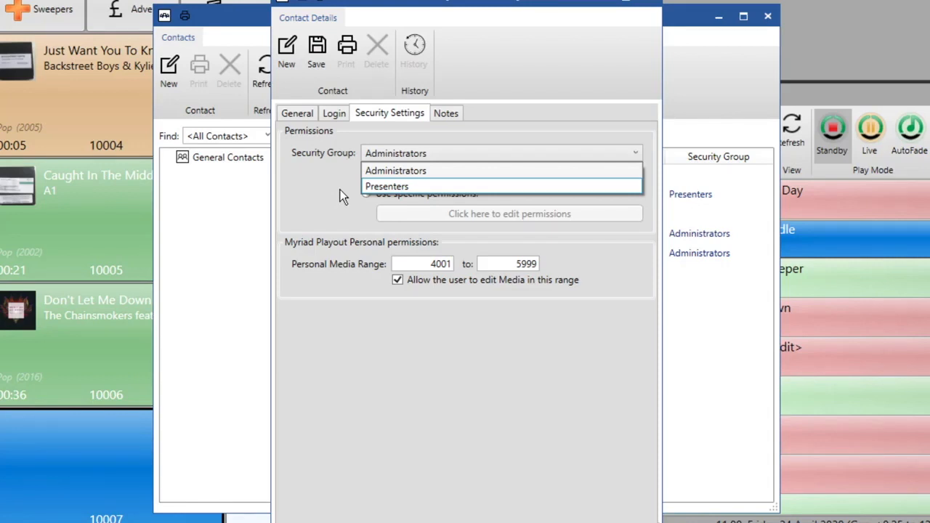
pyautogui.click(441, 189)
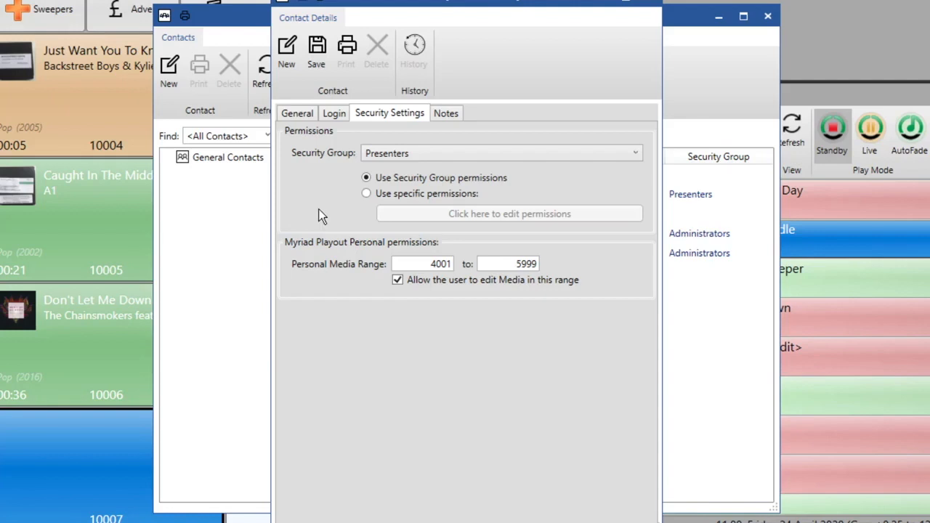
pyautogui.click(364, 194)
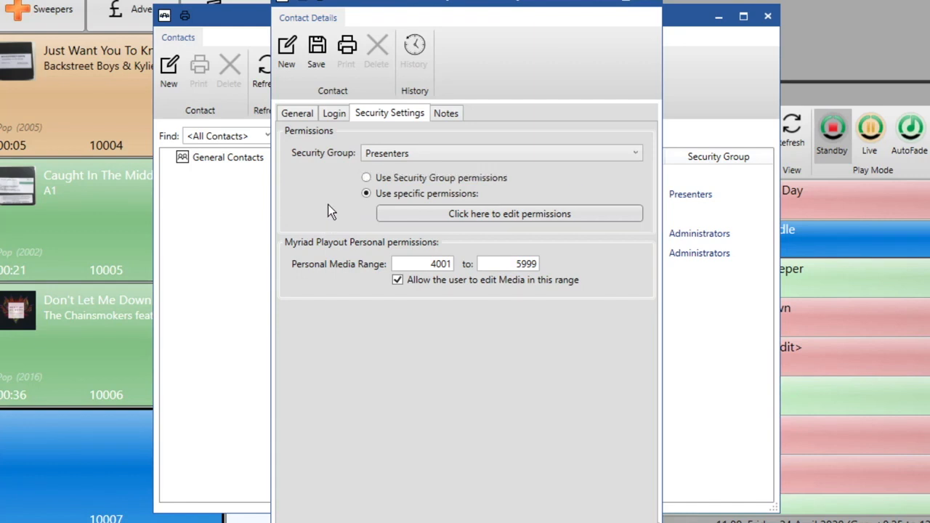
pyautogui.click(368, 180)
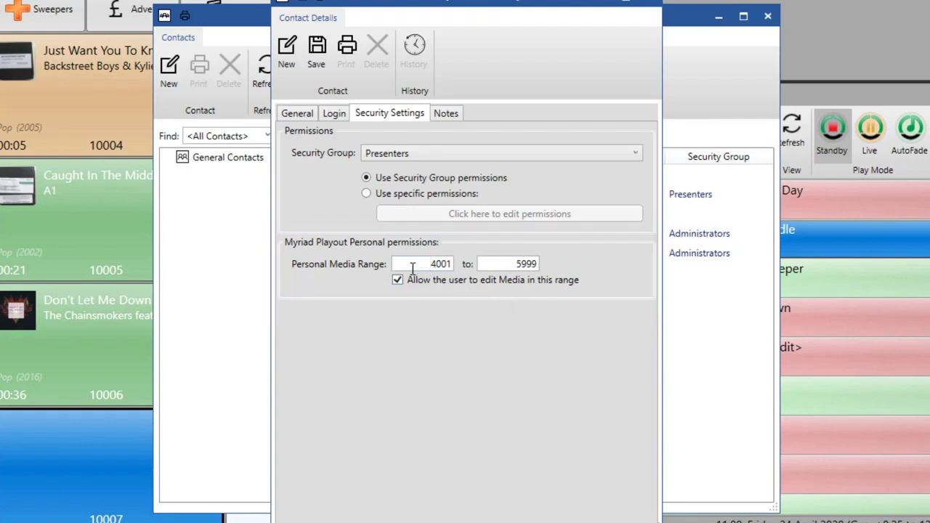
# Set the personal media range to 4200–4300, check the Notes page and save the contact.
pyautogui.doubleClick(439, 263)
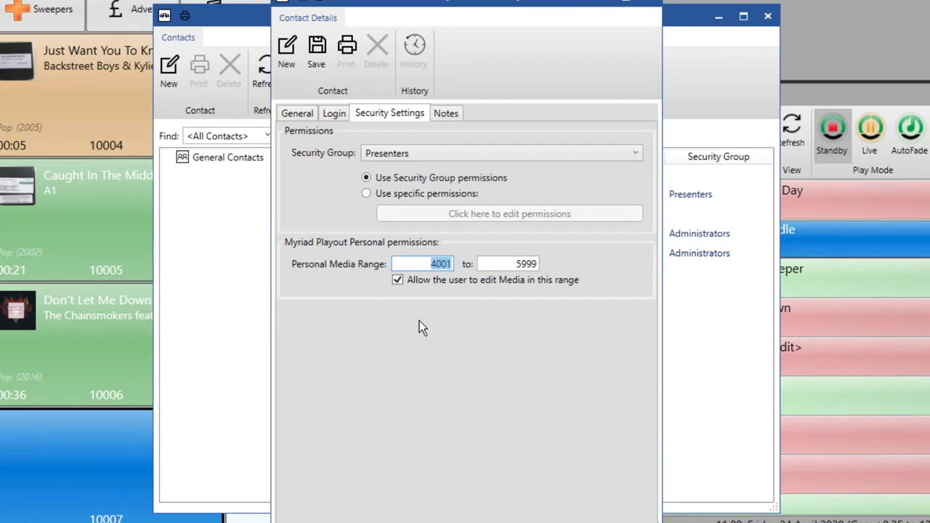
pyautogui.write('422')
pyautogui.press('BackSpace')
pyautogui.write('00')
pyautogui.press('Tab')
pyautogui.write('4300')
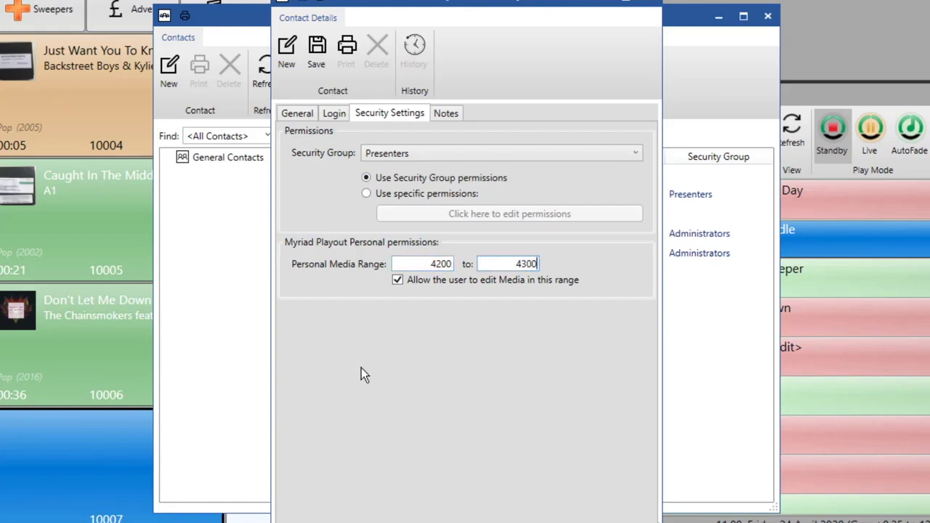
pyautogui.click(451, 114)
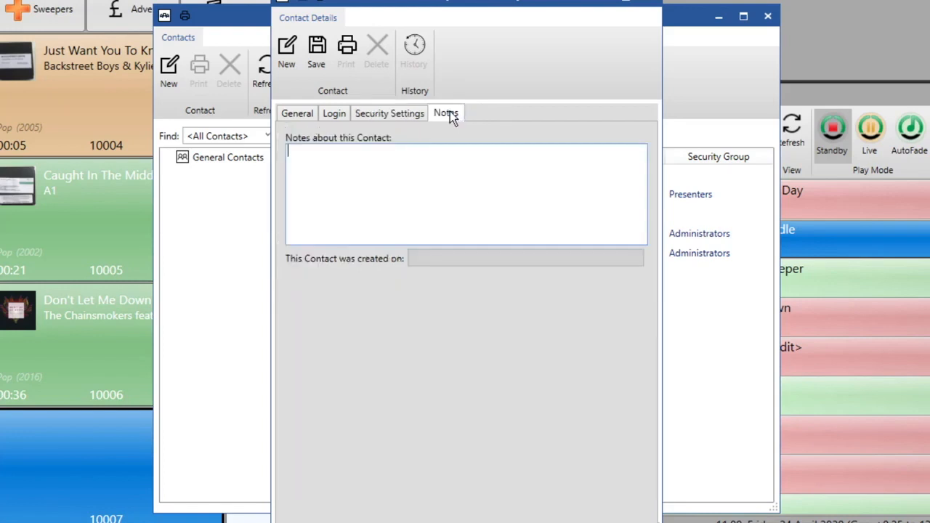
pyautogui.click(313, 49)
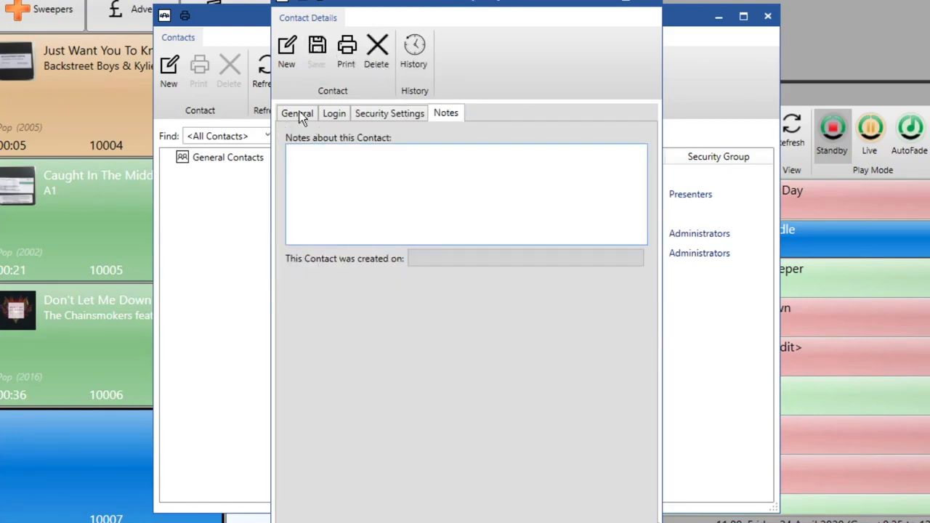
# Close the saved contact and open the existing administrator's record at Security Settings.
pyautogui.click(653, 3)
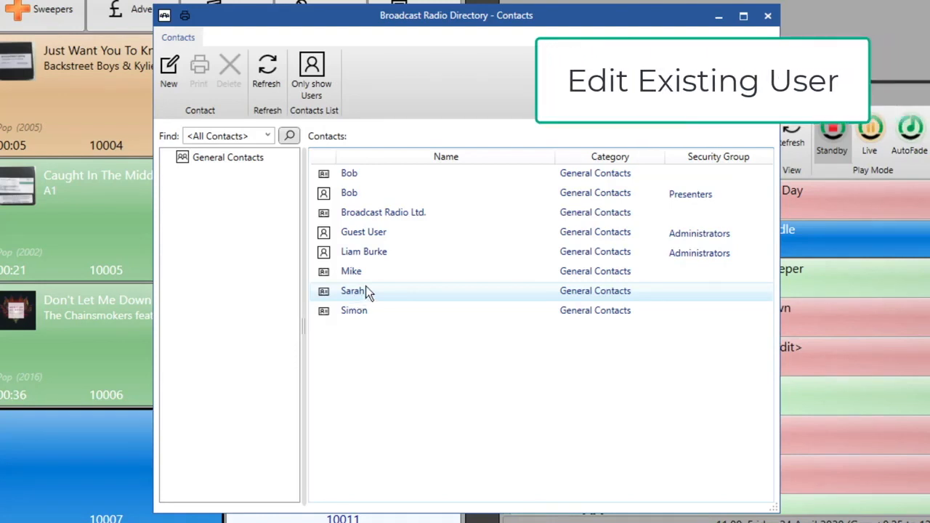
pyautogui.doubleClick(393, 253)
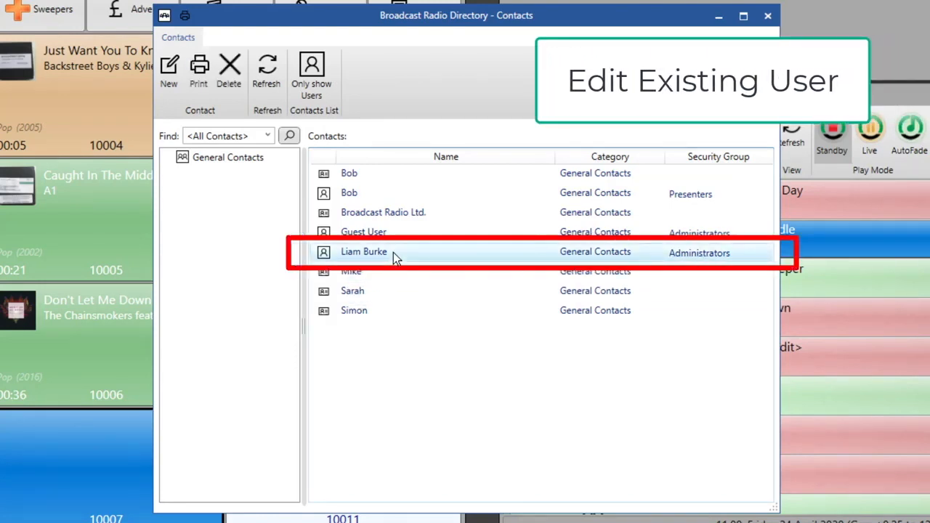
pyautogui.click(337, 116)
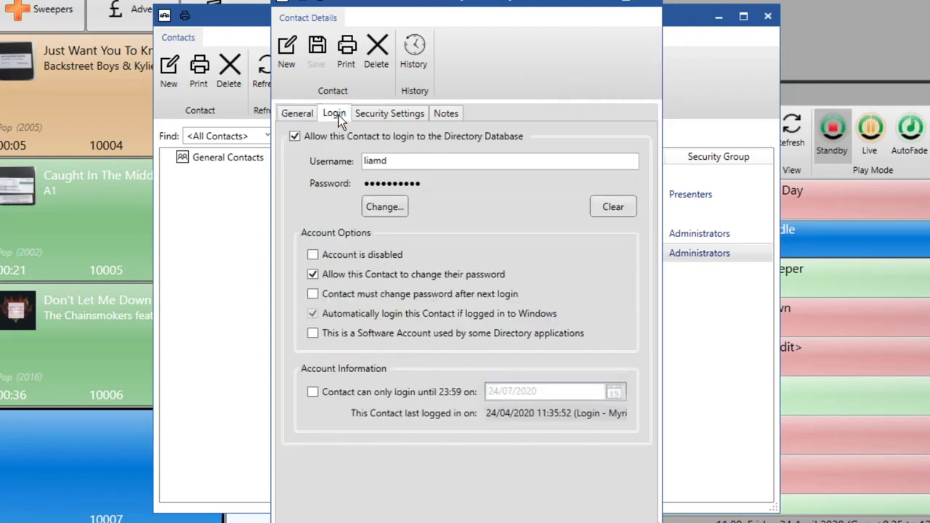
pyautogui.click(390, 113)
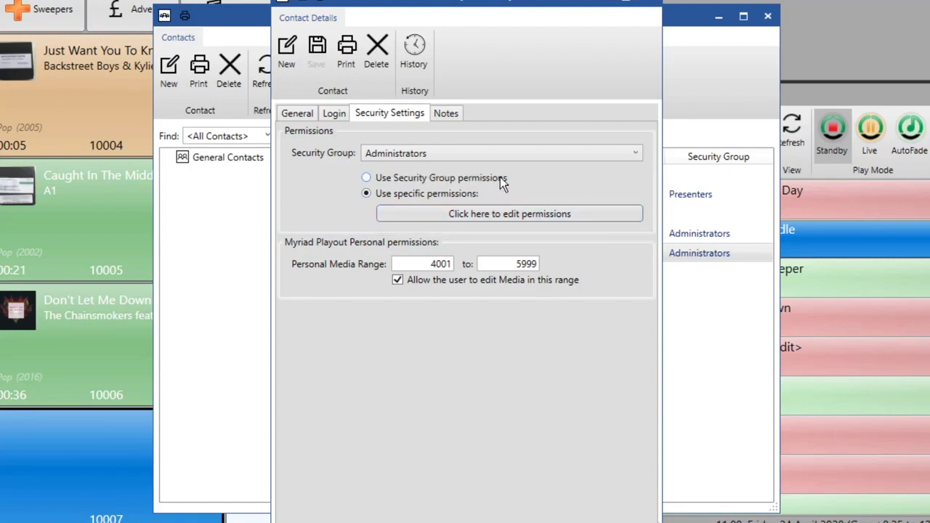
# Edit the administrator's specific permissions and switch to the MediaWall Permissions page.
pyautogui.click(426, 222)
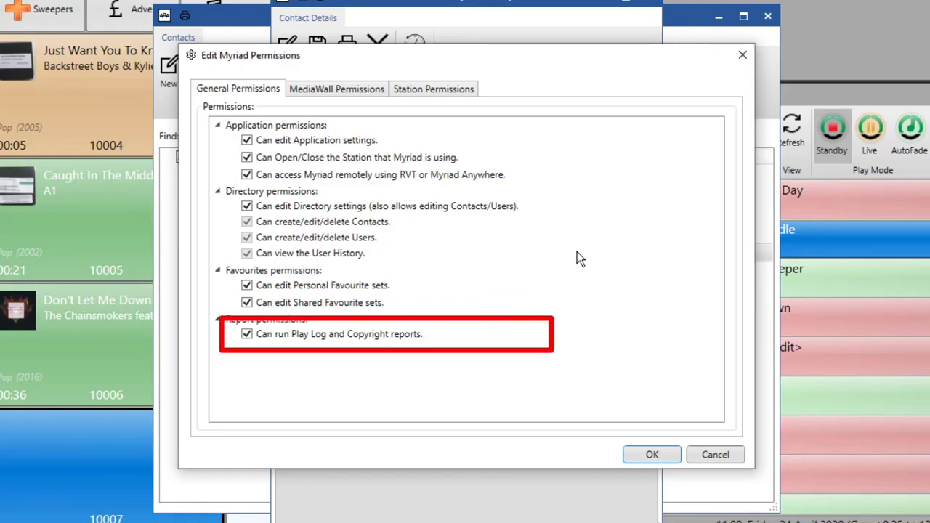
pyautogui.click(347, 92)
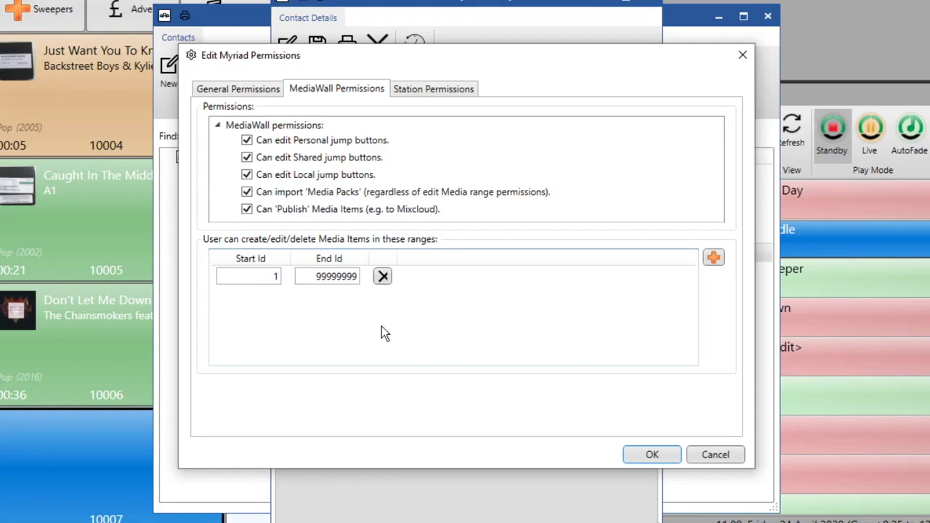
# Delete the 1–99999999 range and add a new media edit range of 1–1000.
pyautogui.click(383, 278)
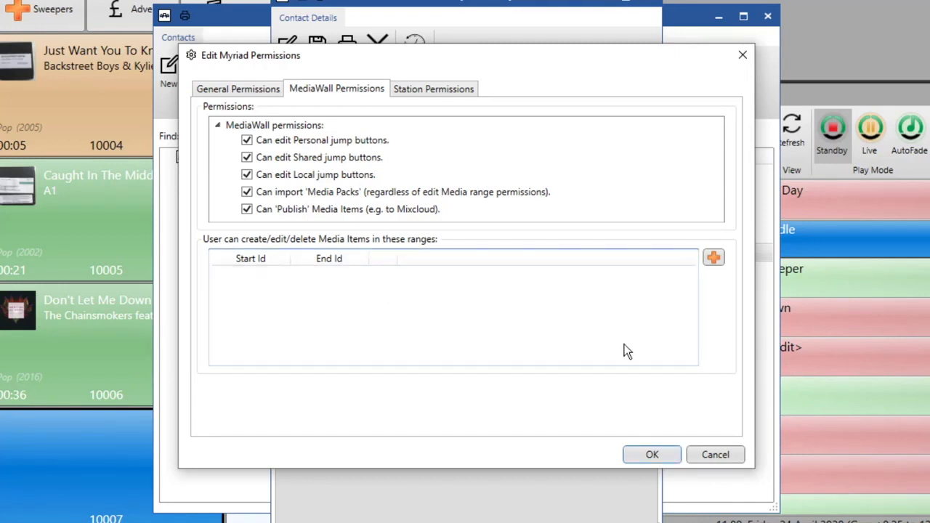
pyautogui.click(713, 260)
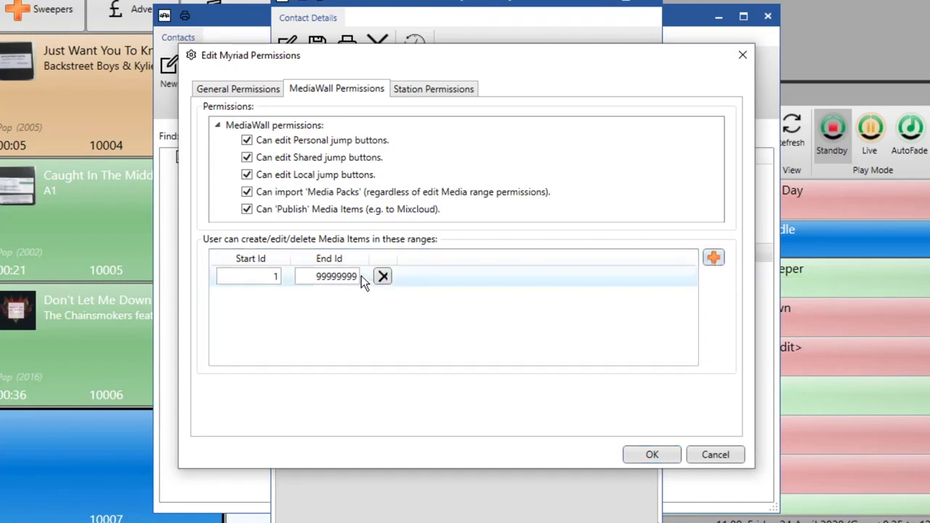
pyautogui.doubleClick(314, 276)
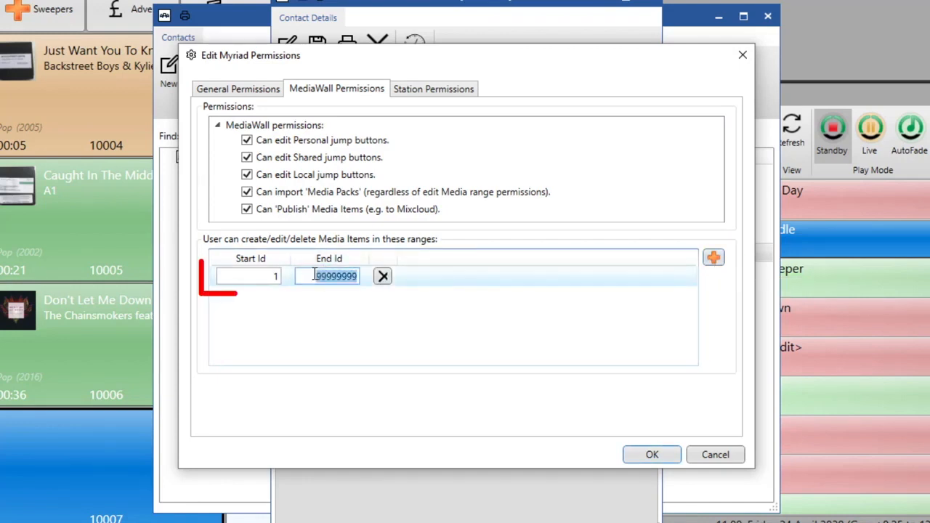
pyautogui.write('1000')
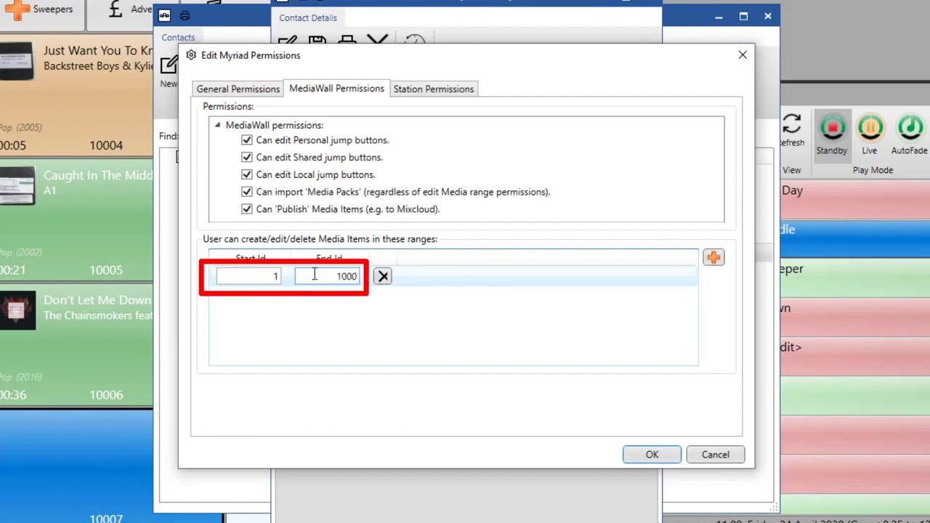
# Add two more media edit ranges: 3000–5000 and 10000–9999999.
pyautogui.click(712, 257)
pyautogui.doubleClick(265, 299)
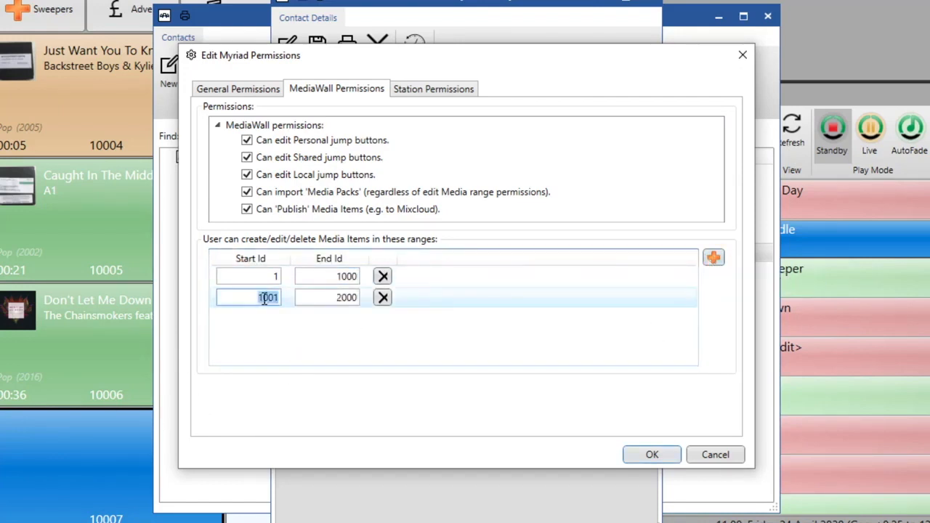
pyautogui.write('3000')
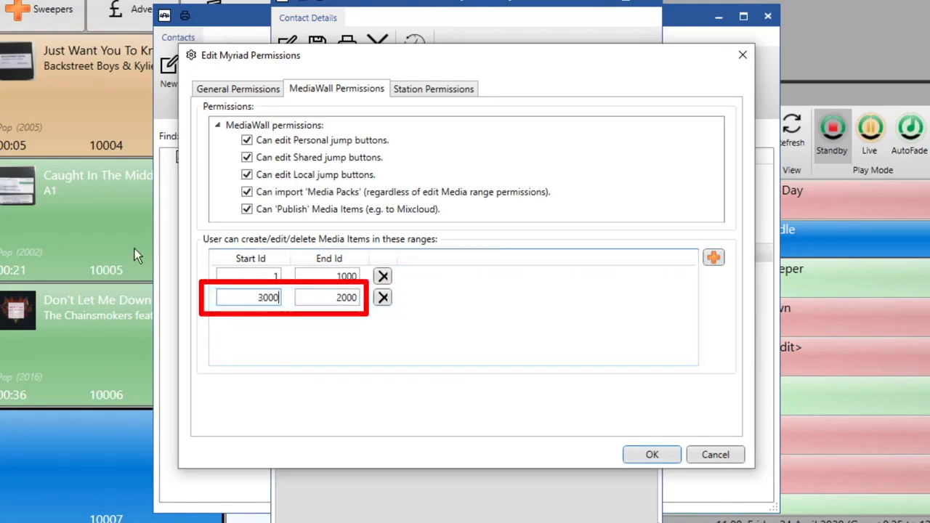
pyautogui.doubleClick(345, 304)
pyautogui.write('5000')
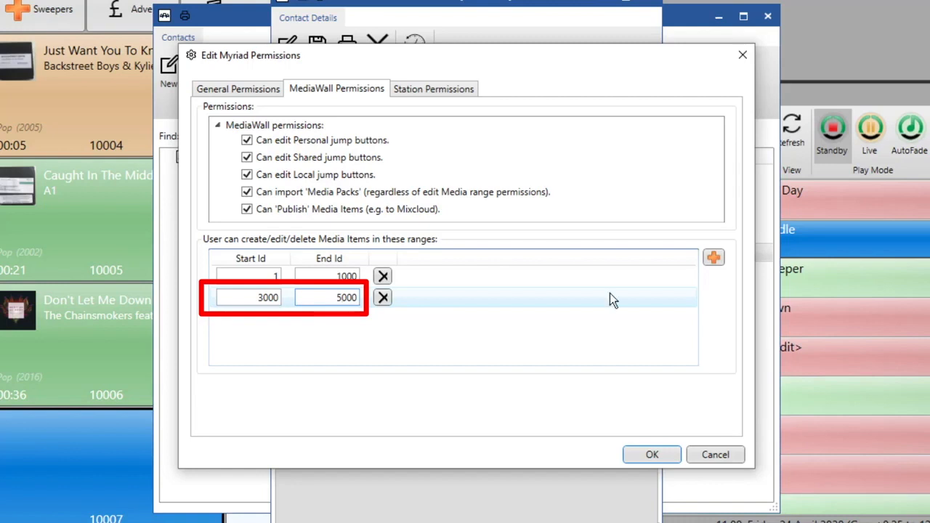
pyautogui.click(714, 257)
pyautogui.doubleClick(275, 318)
pyautogui.write('1')
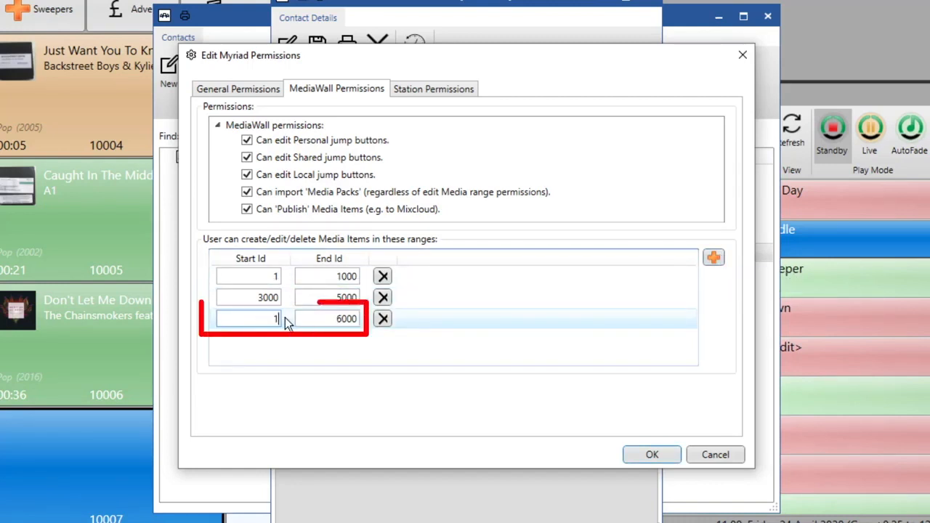
pyautogui.write('0000')
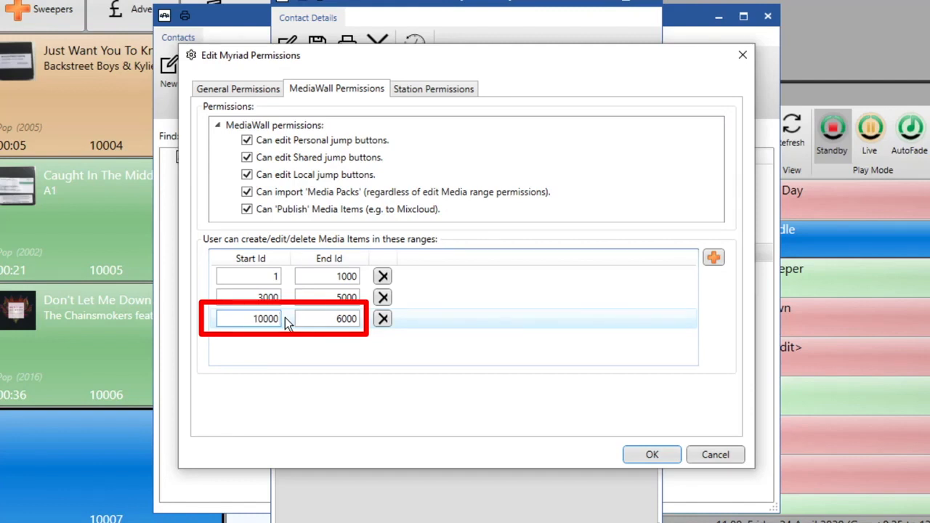
pyautogui.doubleClick(332, 318)
pyautogui.write('9999999')
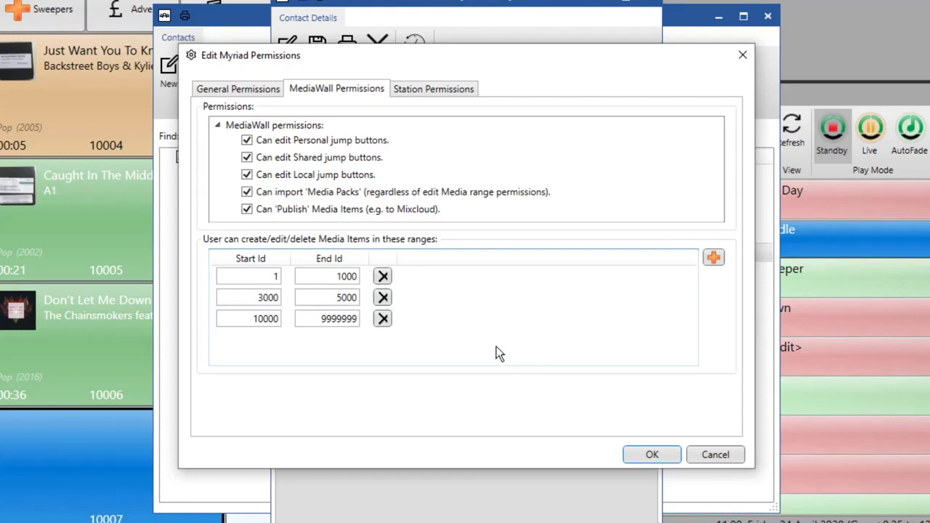
# Review the Station Permissions checkboxes and confirm the permission changes with OK.
pyautogui.click(449, 89)
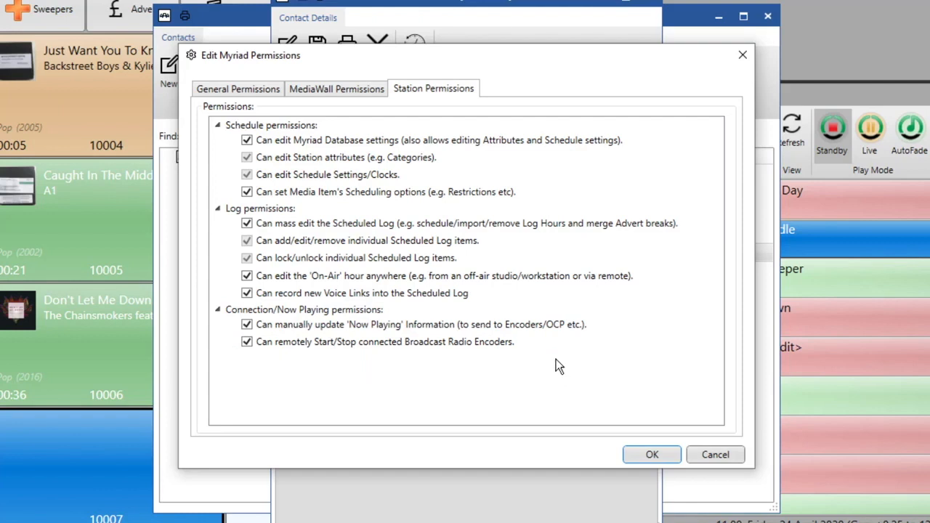
pyautogui.click(653, 455)
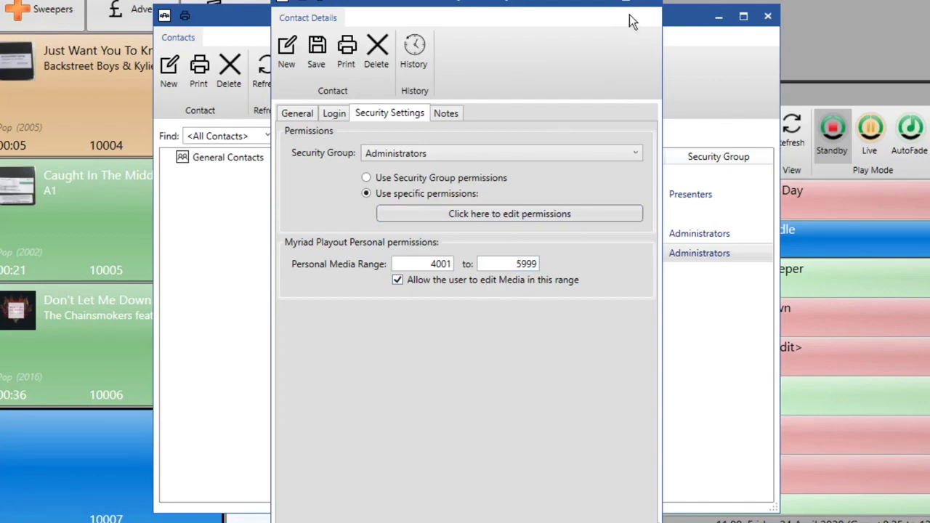
# Close the administrator's contact without saving, then close the Contacts directory.
pyautogui.click(652, 3)
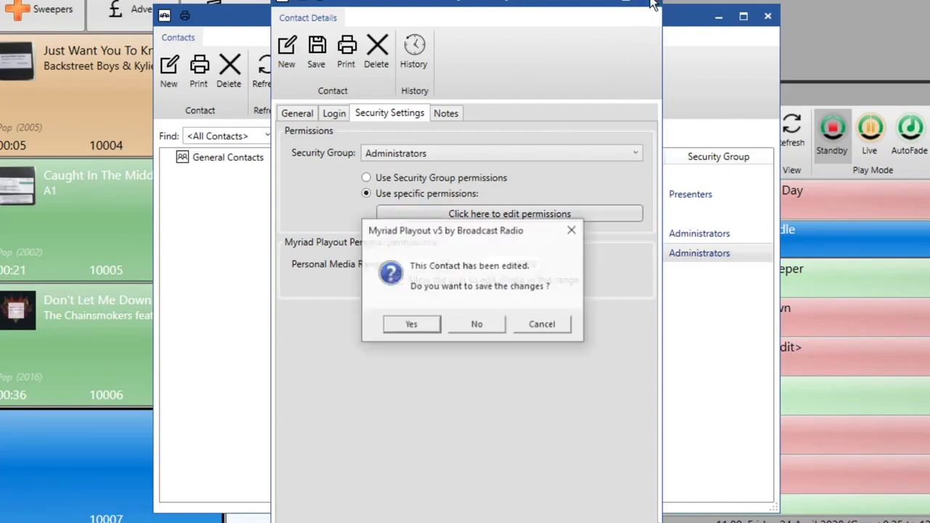
pyautogui.click(483, 320)
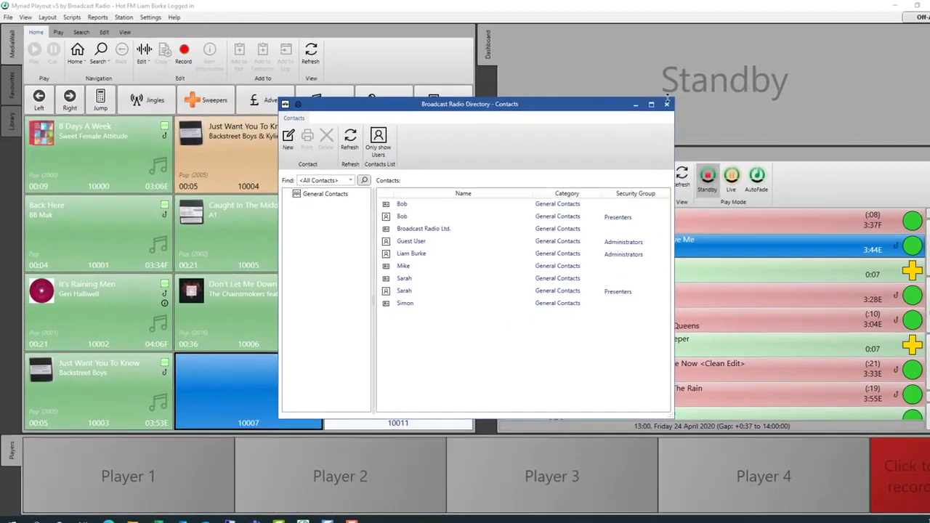
pyautogui.click(667, 103)
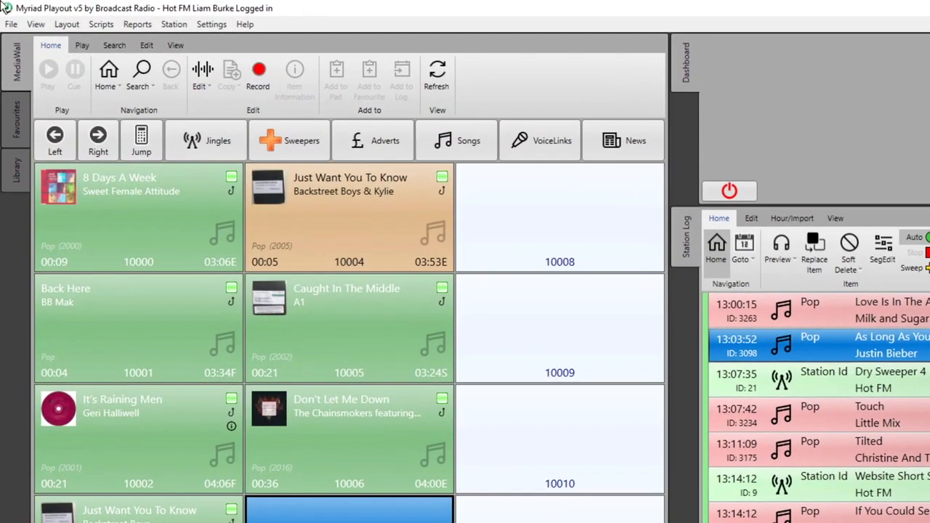
# Log out of the current account via File > Logout and confirm.
pyautogui.click(7, 17)
pyautogui.click(44, 76)
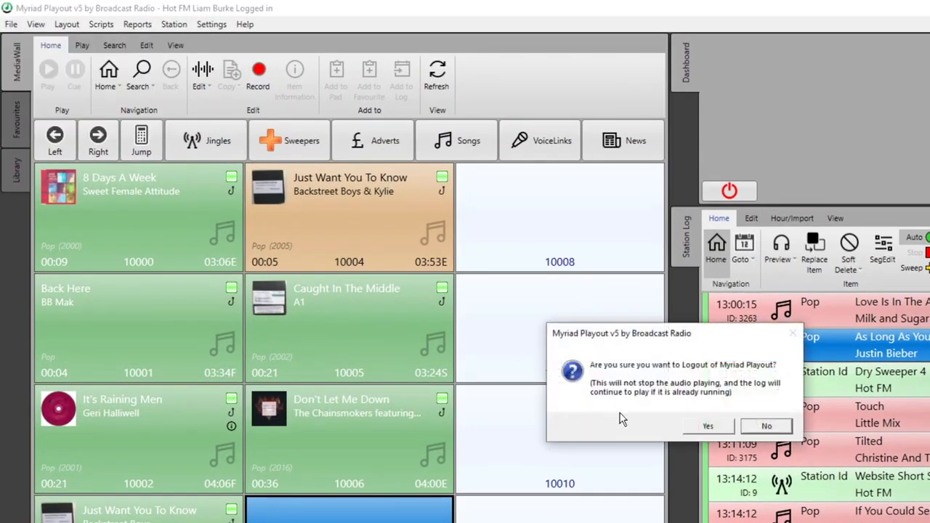
pyautogui.click(693, 426)
# Log back in with the new presenter's username and password.
pyautogui.press('Tab')
pyautogui.press('Return')
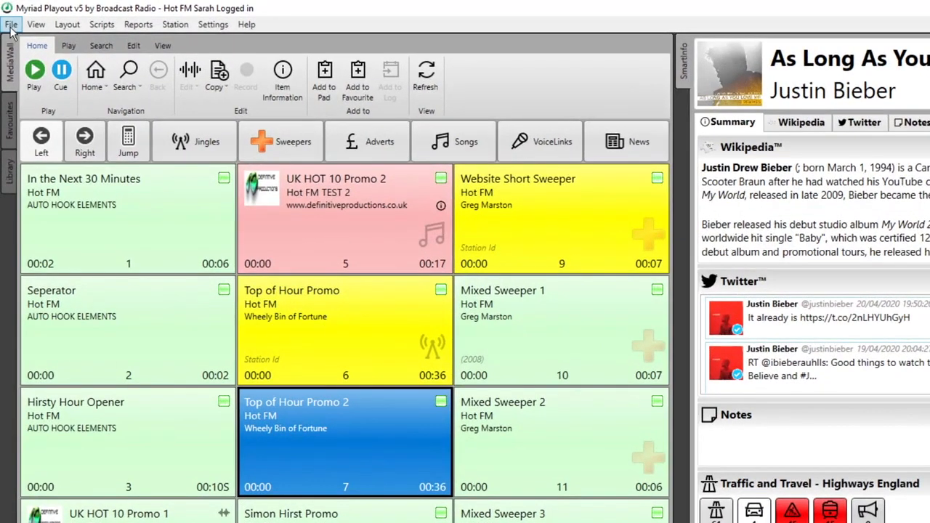
pyautogui.click(11, 26)
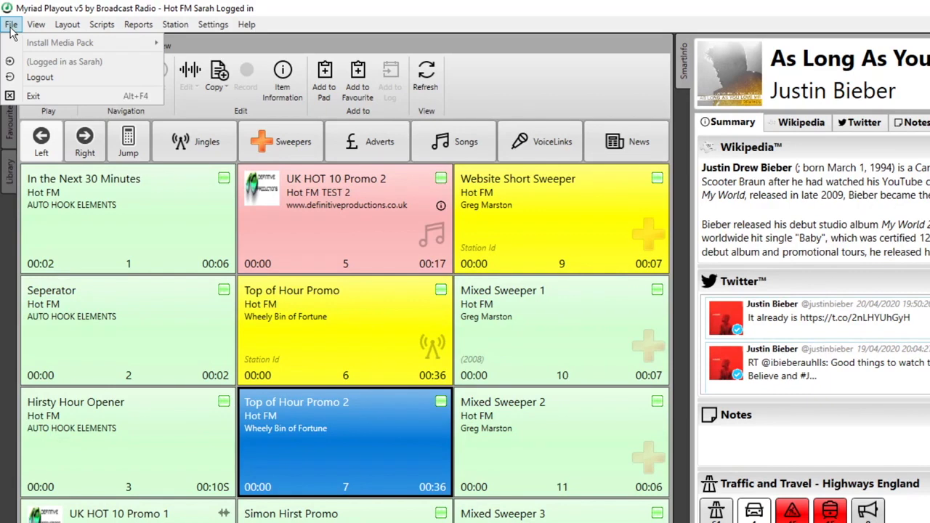
pyautogui.moveTo(30, 29)
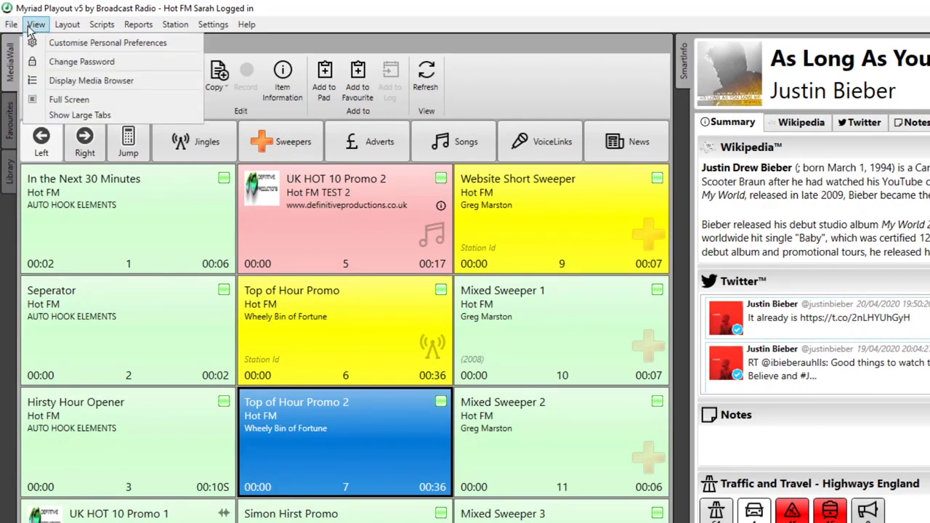
pyautogui.moveTo(68, 28)
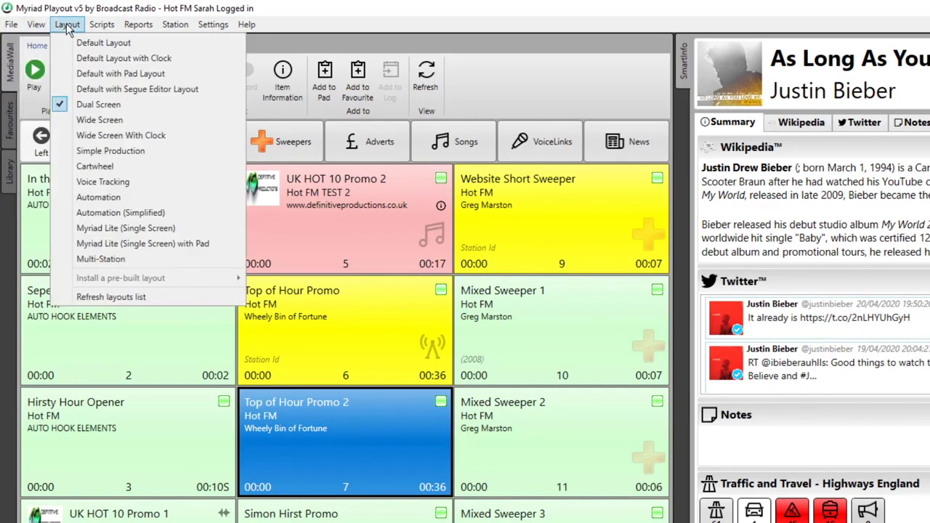
pyautogui.moveTo(102, 30)
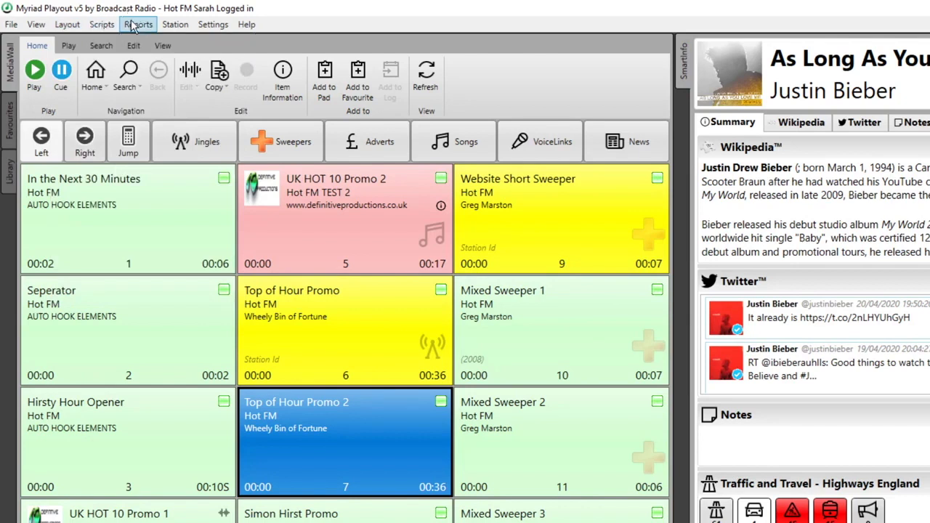
pyautogui.moveTo(132, 27)
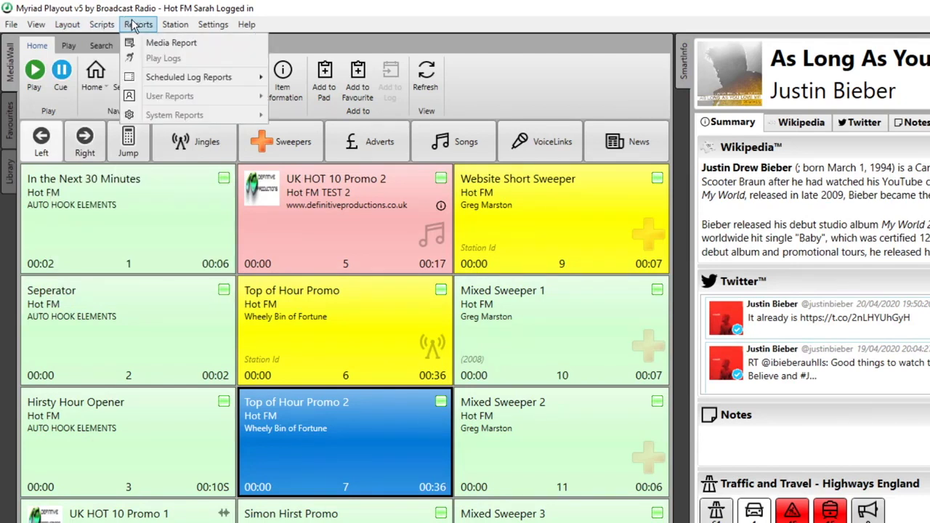
pyautogui.moveTo(167, 27)
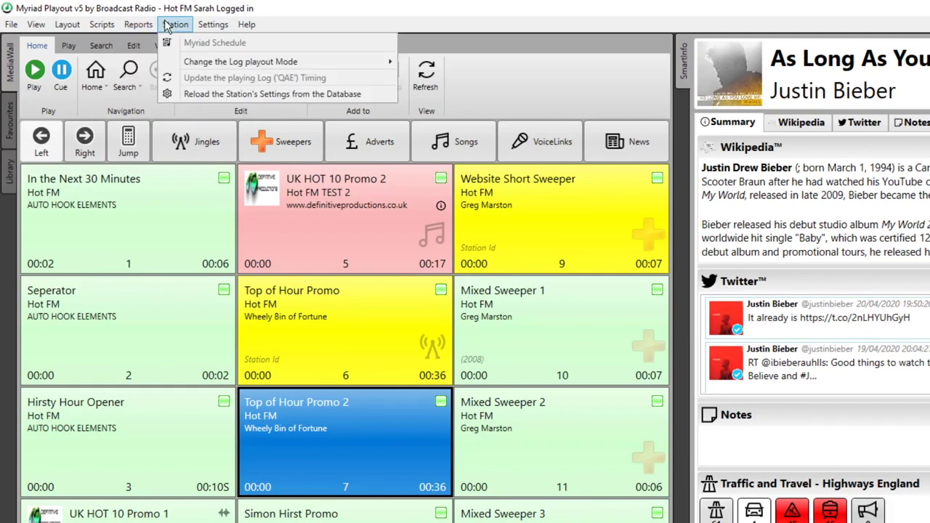
pyautogui.moveTo(220, 31)
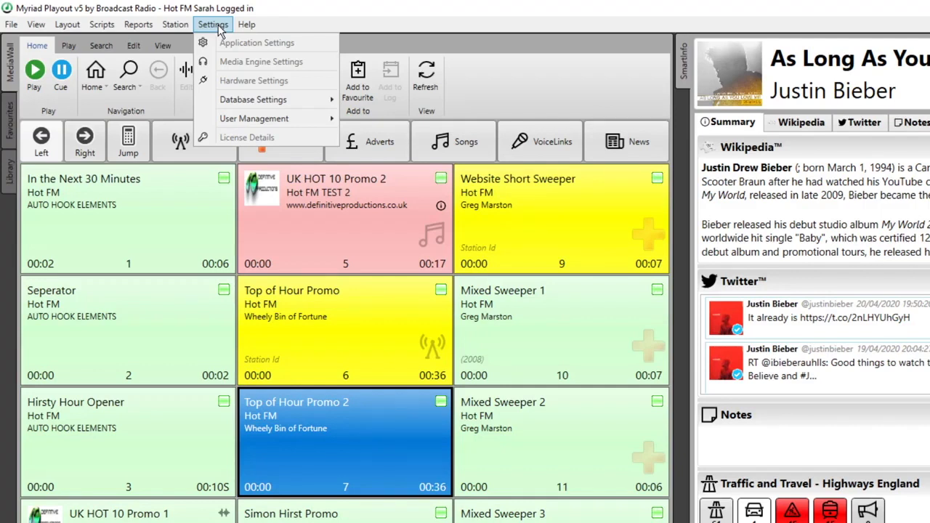
pyautogui.click(145, 343)
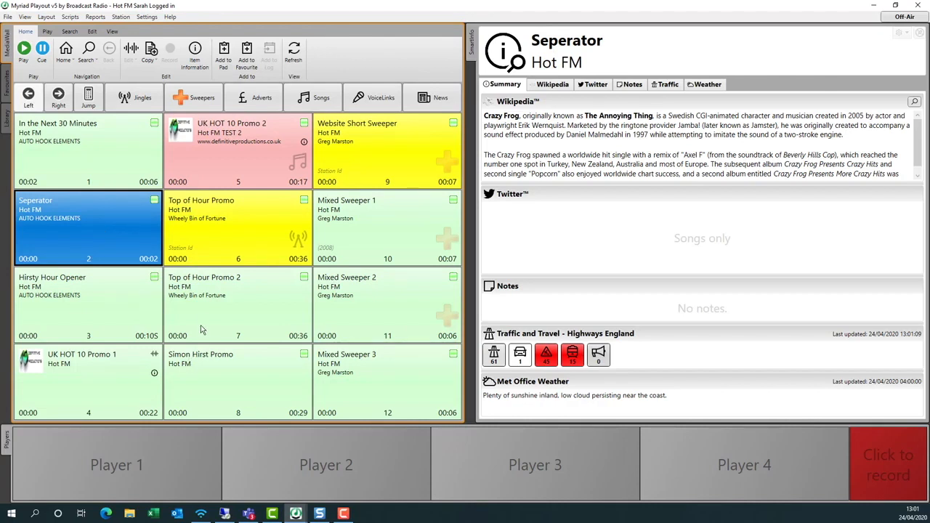
# Select Top of Hour Promo 2 and show its context menu with Export/Publish options.
pyautogui.click(231, 306)
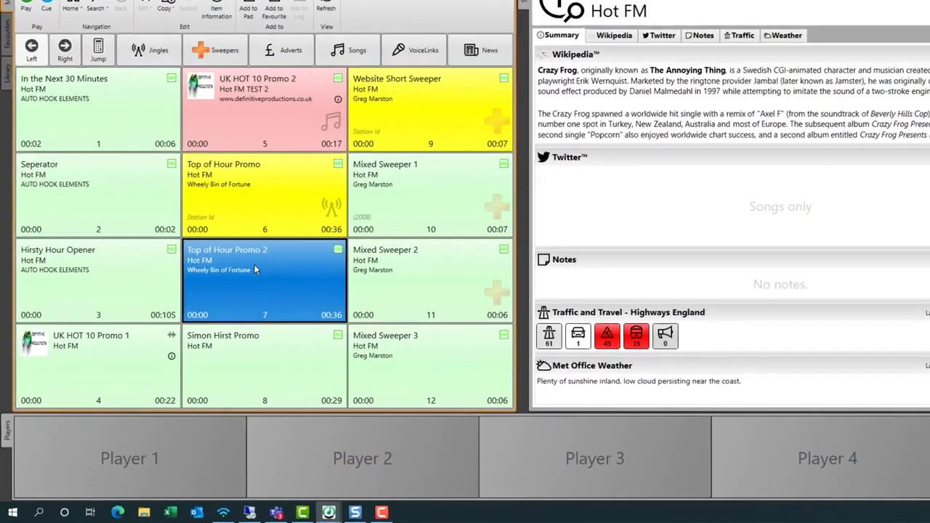
pyautogui.rightClick(233, 298)
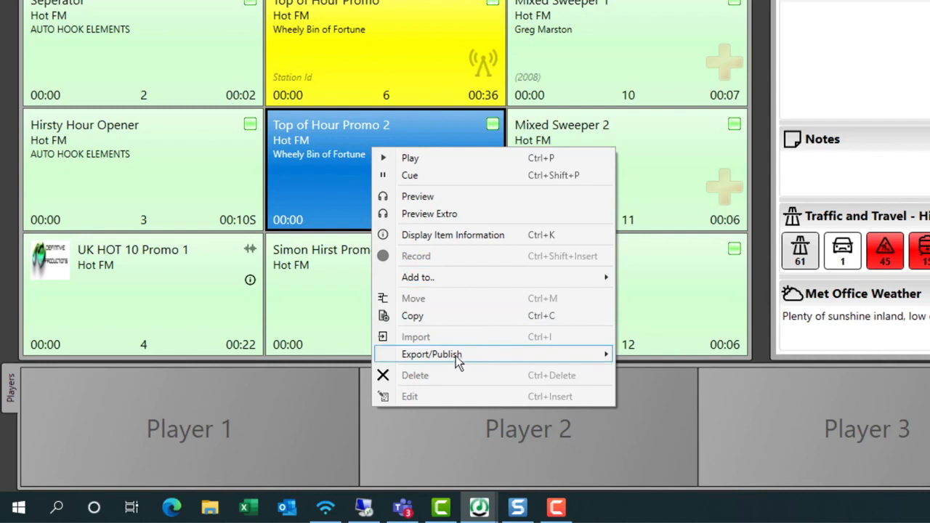
pyautogui.moveTo(434, 358)
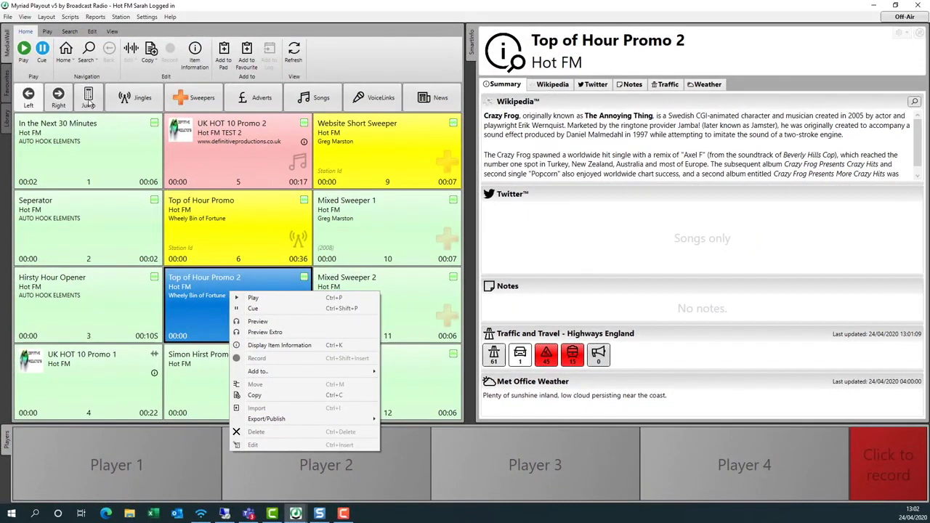
# Jump the MediaWall to media ID 4000.
pyautogui.click(88, 99)
pyautogui.click(188, 229)
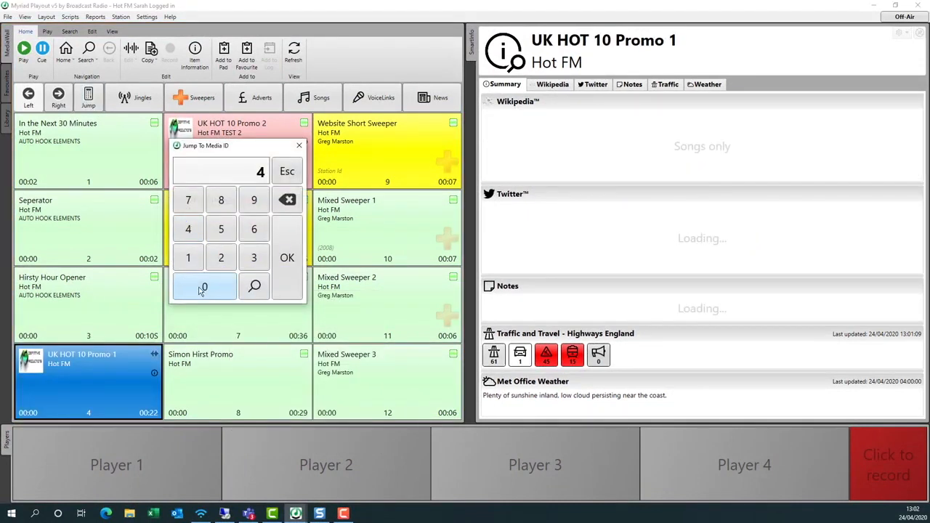
pyautogui.click(201, 288)
pyautogui.click(201, 289)
pyautogui.click(202, 288)
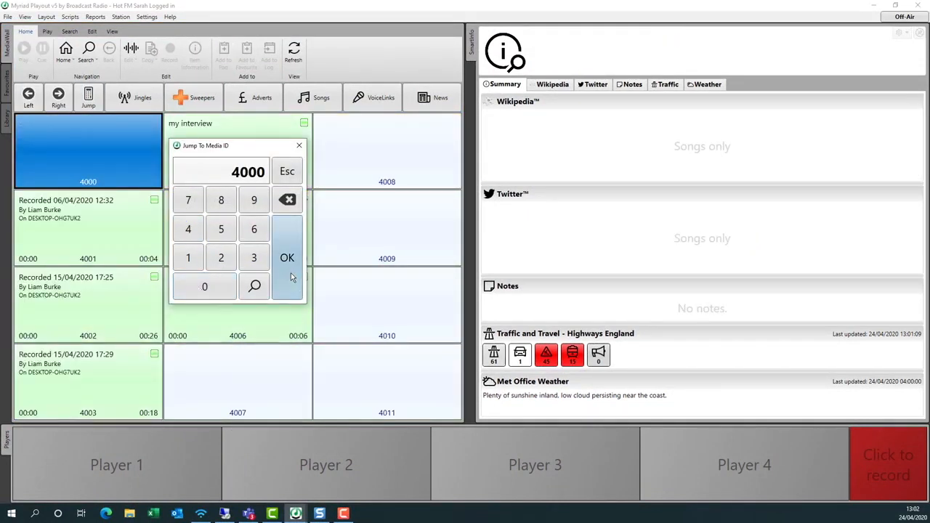
pyautogui.click(291, 277)
# Select the edited interview pad, view its action menu, then dismiss it.
pyautogui.click(226, 294)
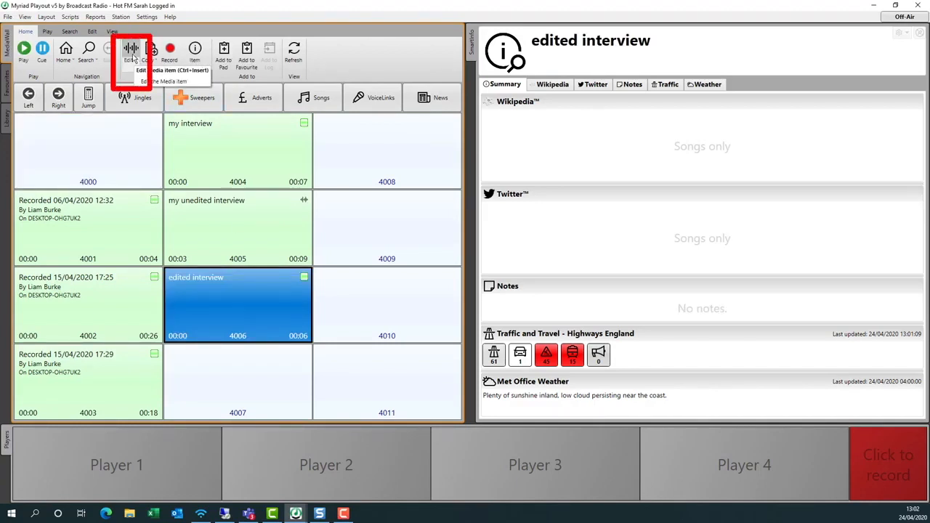
pyautogui.rightClick(266, 295)
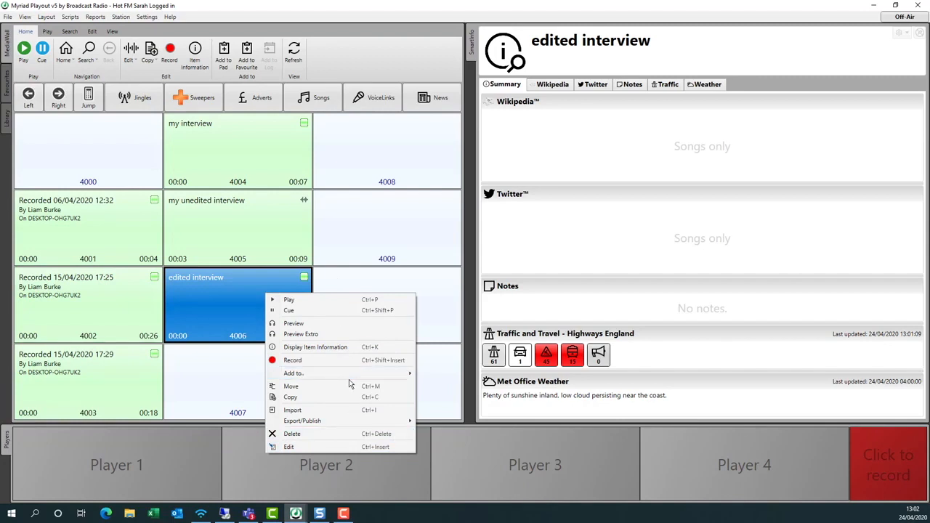
pyautogui.click(361, 245)
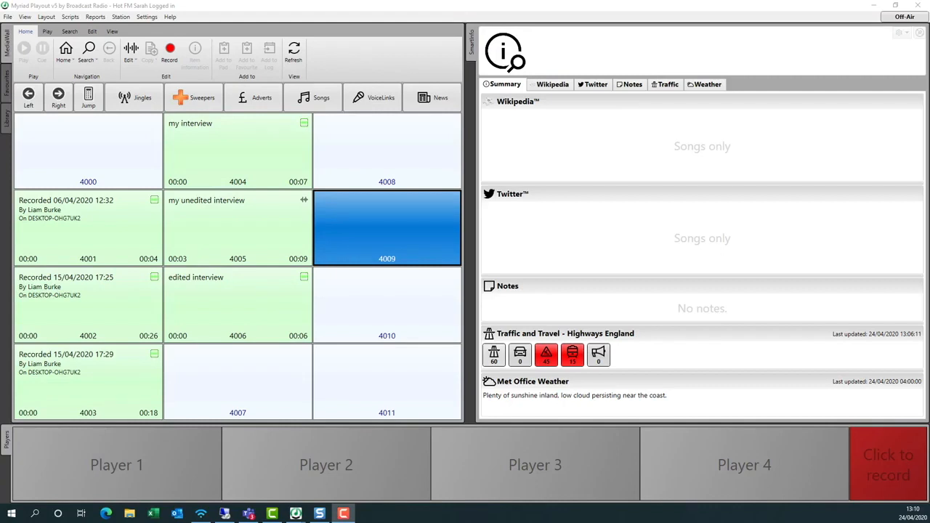
# Log out of the current presenter account, confirming the logout.
pyautogui.click(7, 16)
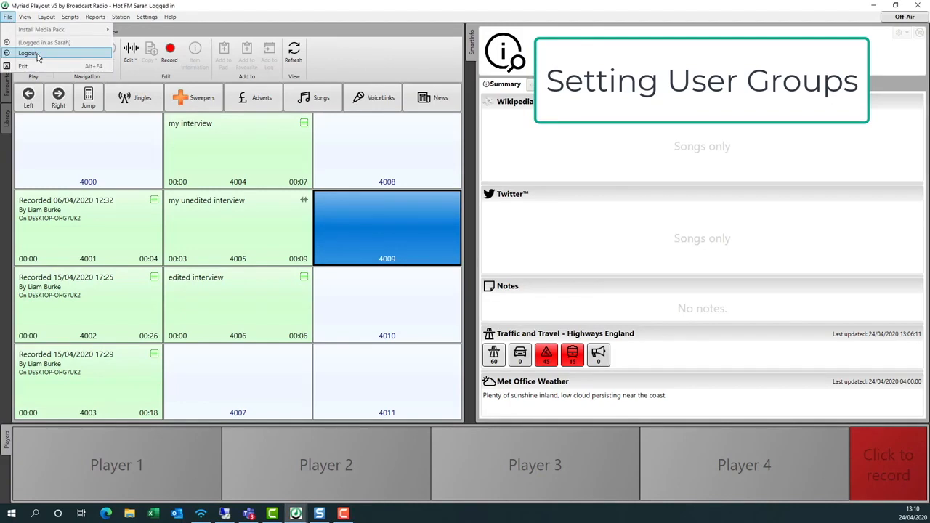
pyautogui.click(28, 53)
pyautogui.click(488, 298)
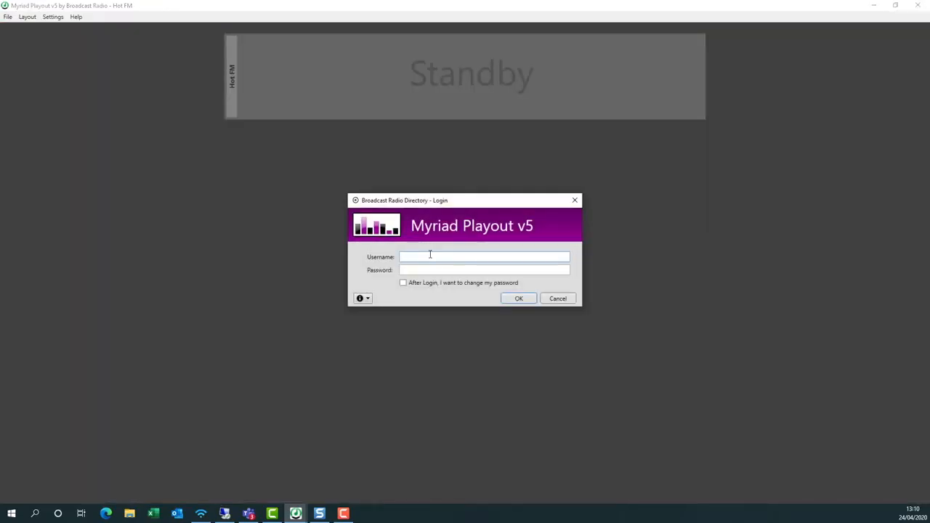
# Log in with another account's username and password and expand Settings > User Management.
pyautogui.write('liamd')
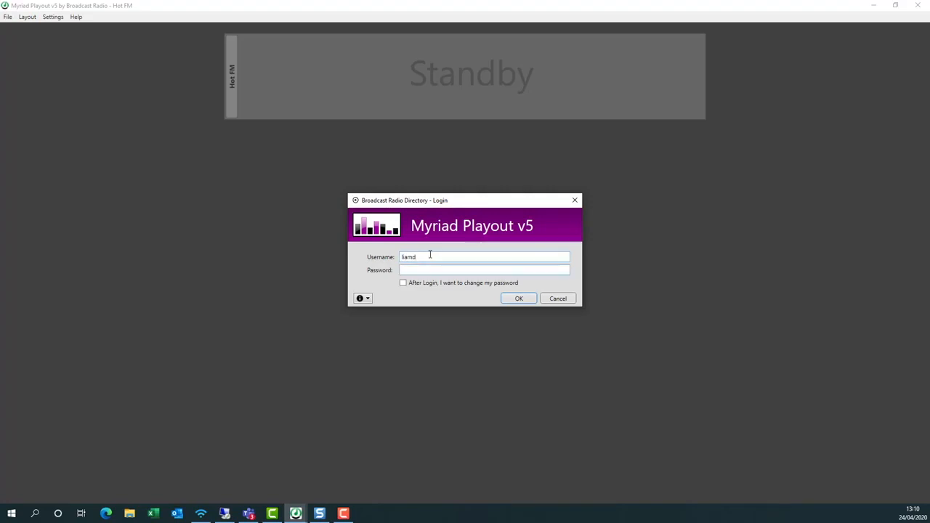
pyautogui.write('********')
pyautogui.press('Return')
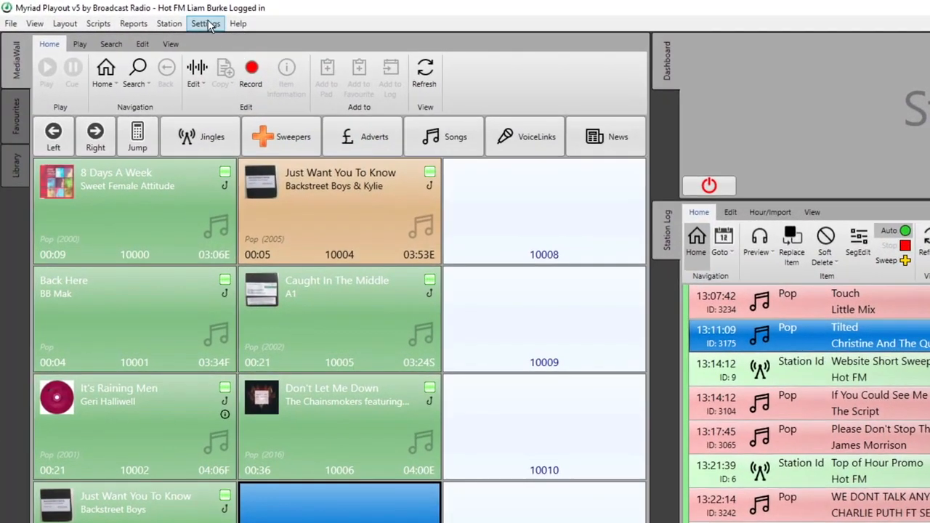
pyautogui.click(205, 24)
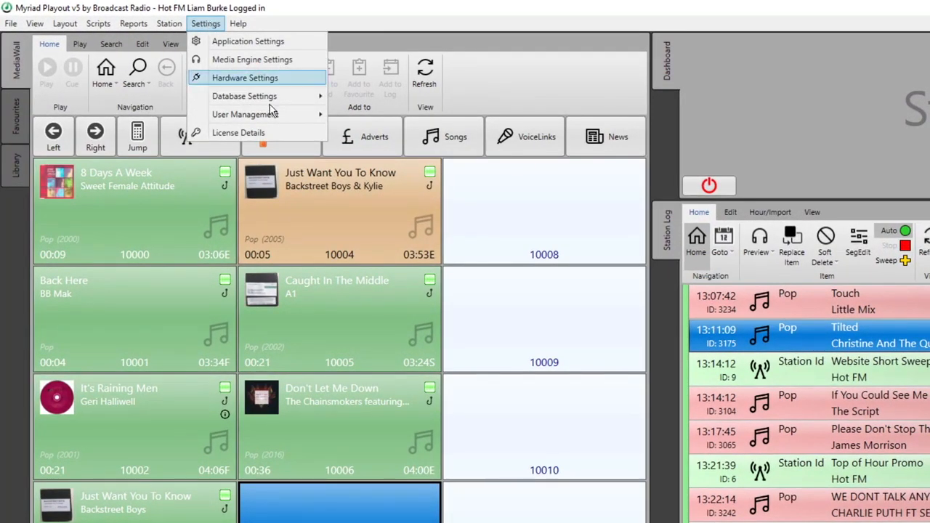
pyautogui.moveTo(282, 116)
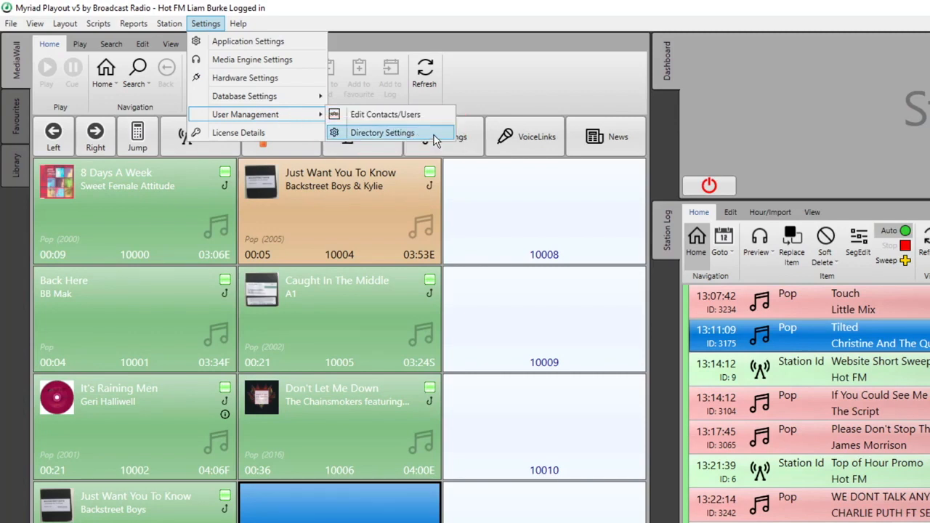
# Open Directory Settings showing the Administrators and Presenters security groups.
pyautogui.click(433, 138)
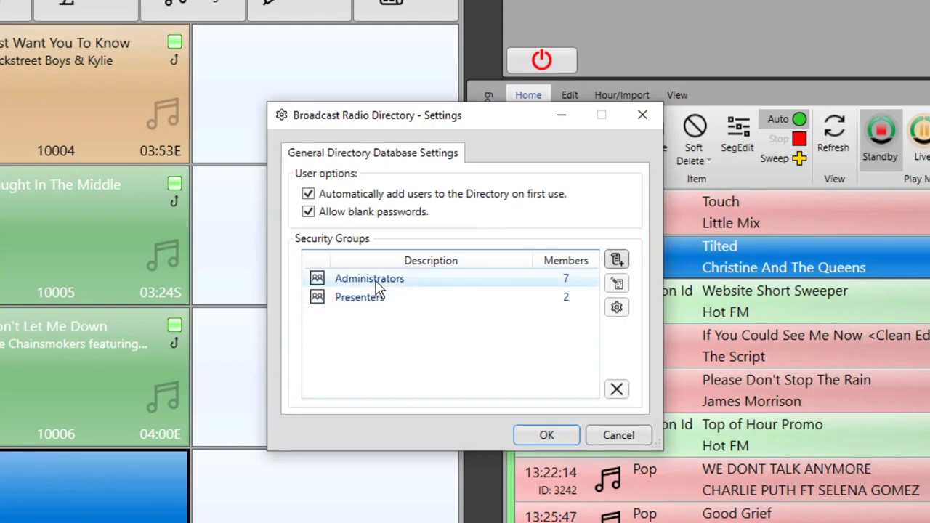
pyautogui.doubleClick(409, 305)
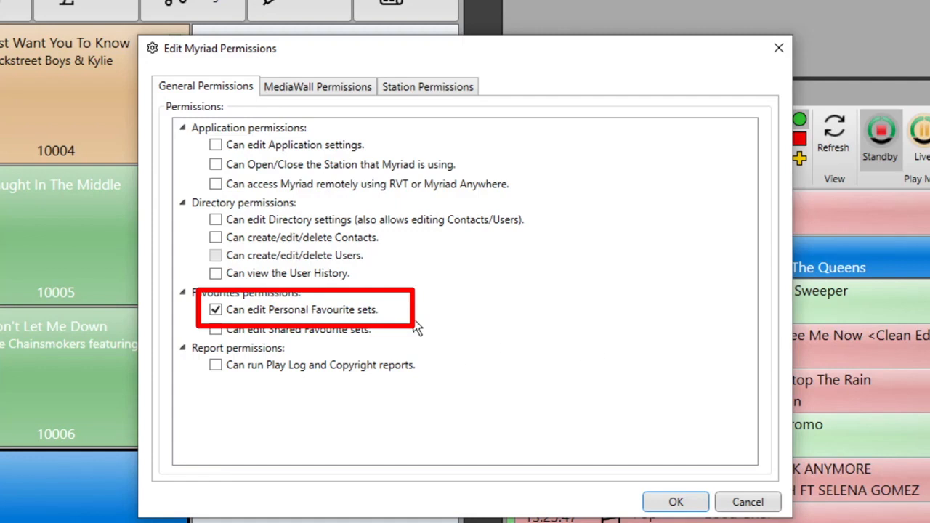
pyautogui.click(343, 86)
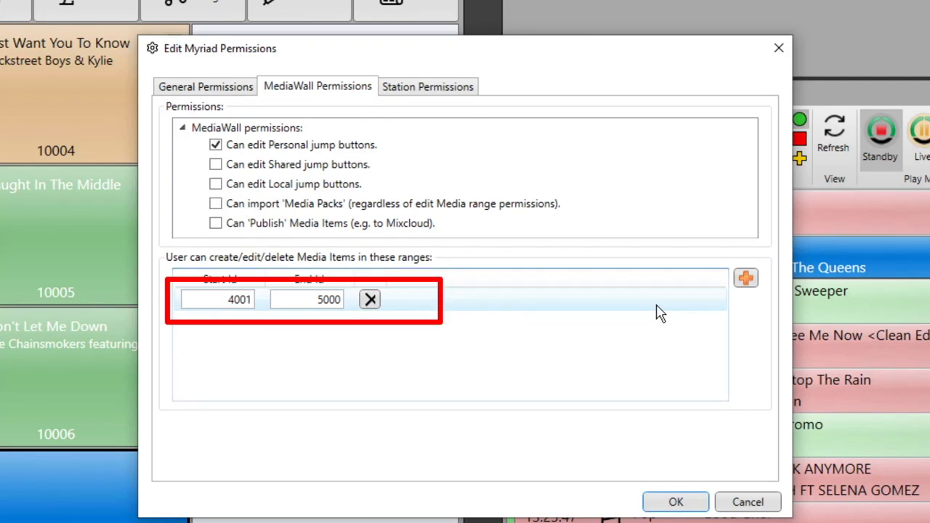
pyautogui.click(466, 97)
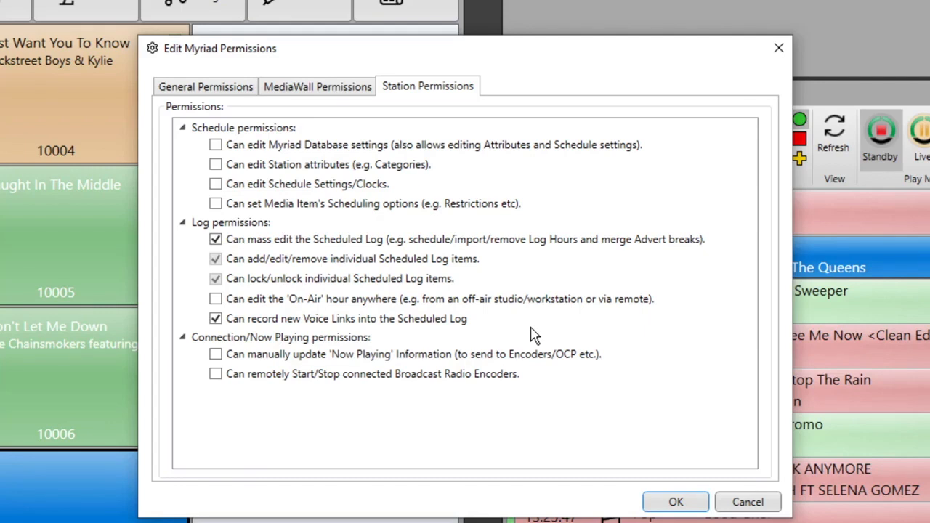
pyautogui.click(675, 502)
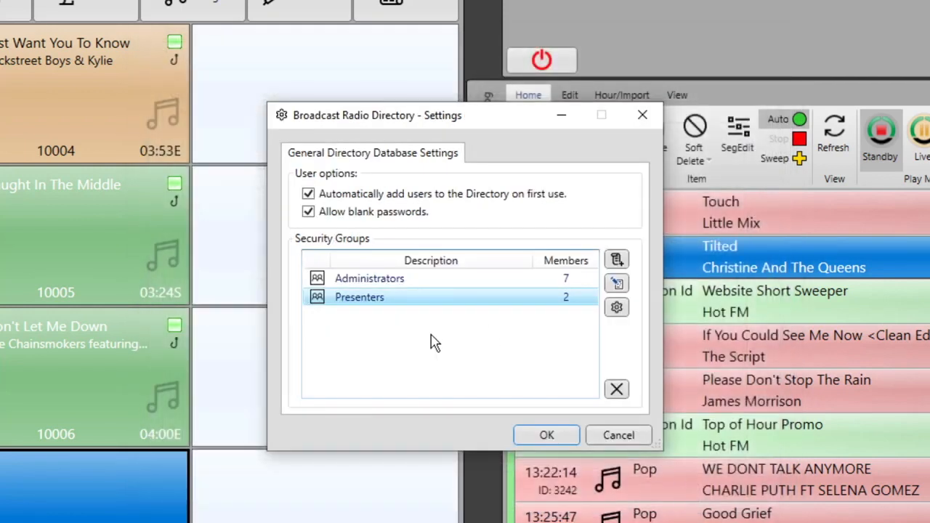
# Create a New Security Group with the default name and inspect its permissions without changes.
pyautogui.click(617, 260)
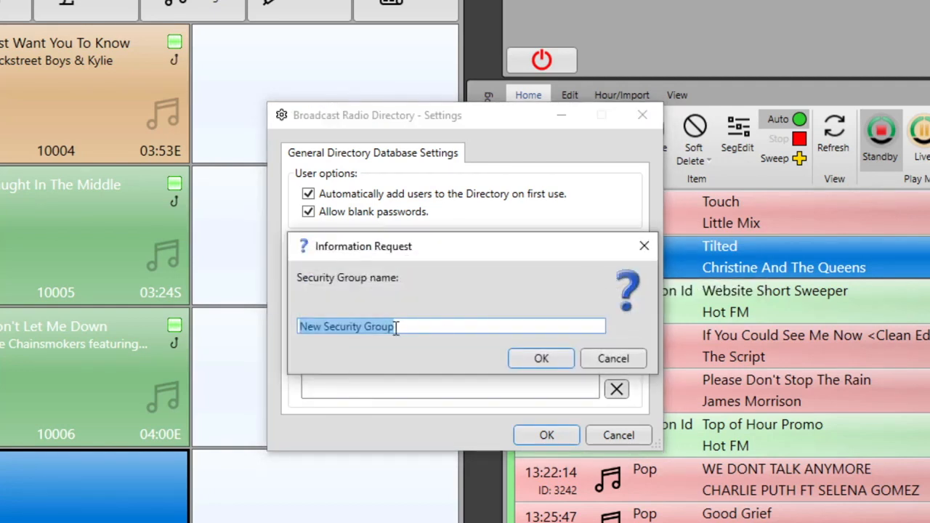
pyautogui.click(541, 358)
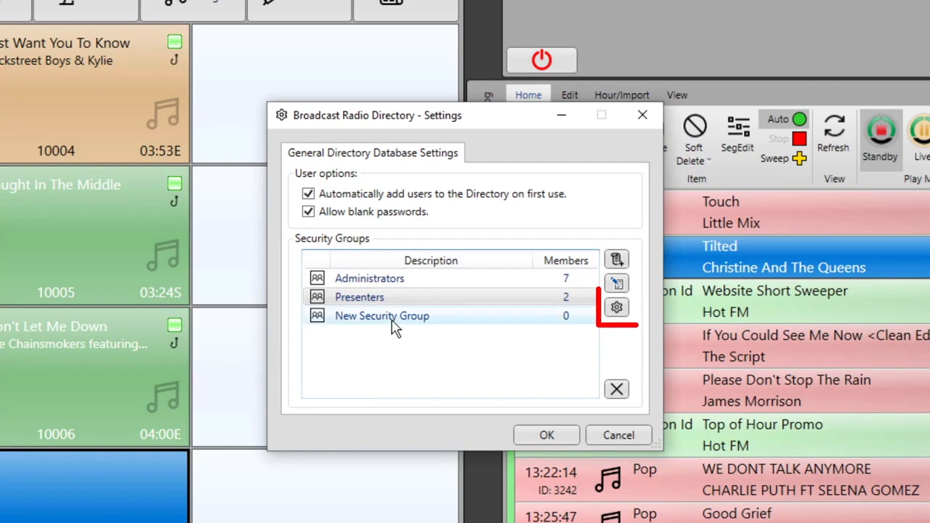
pyautogui.click(617, 308)
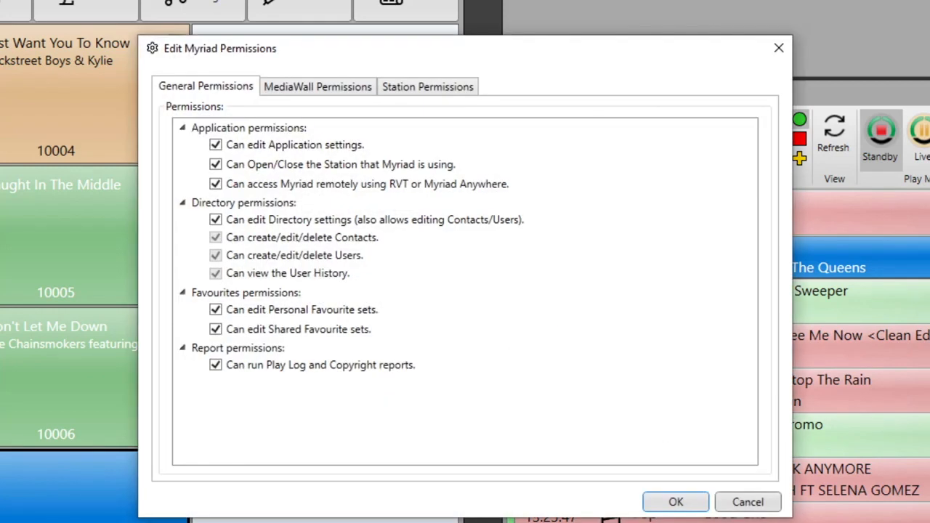
pyautogui.click(752, 502)
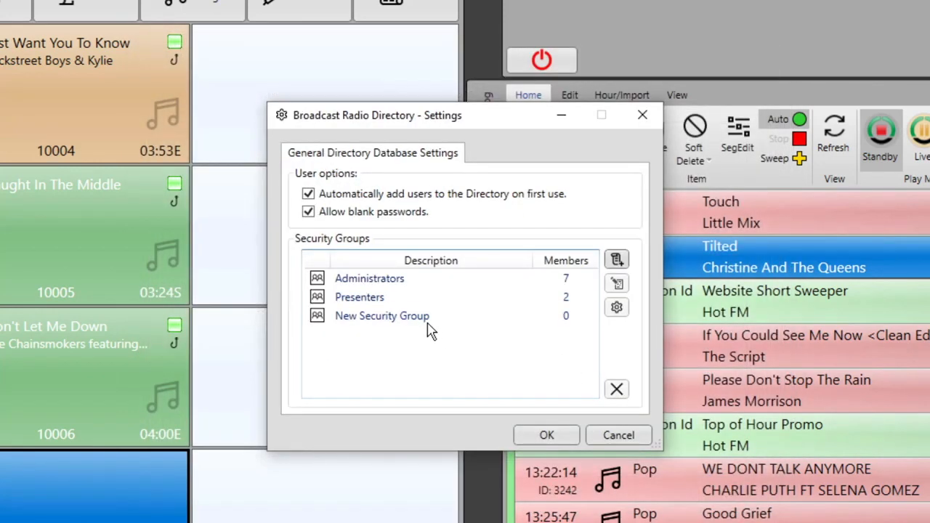
# Delete the New Security Group, confirming with Yes.
pyautogui.click(517, 311)
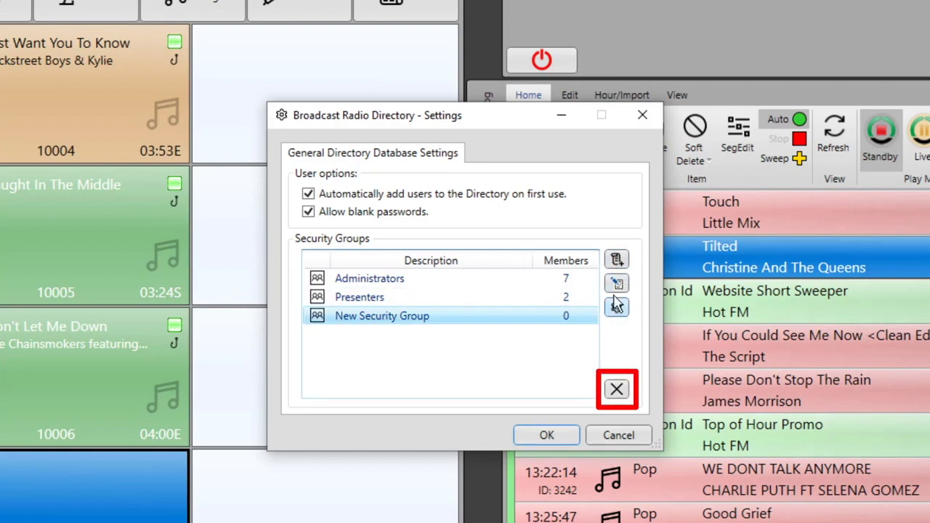
pyautogui.click(616, 389)
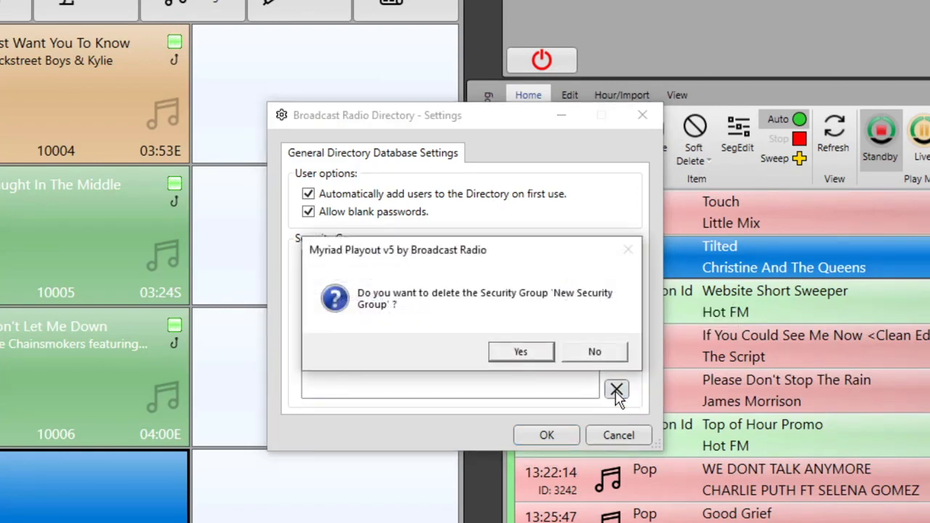
pyautogui.click(518, 355)
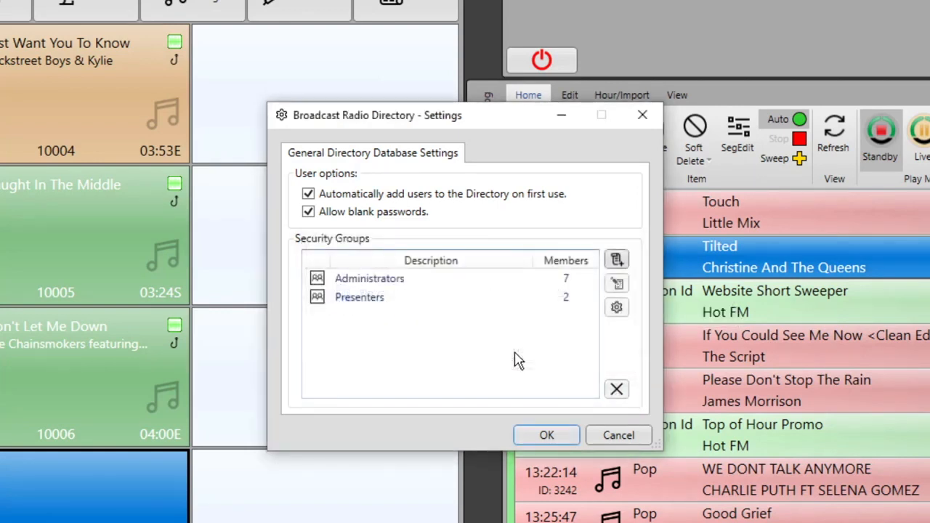
# Cancel a rename of the Presenters group and close Directory Settings with OK.
pyautogui.click(411, 300)
pyautogui.click(617, 283)
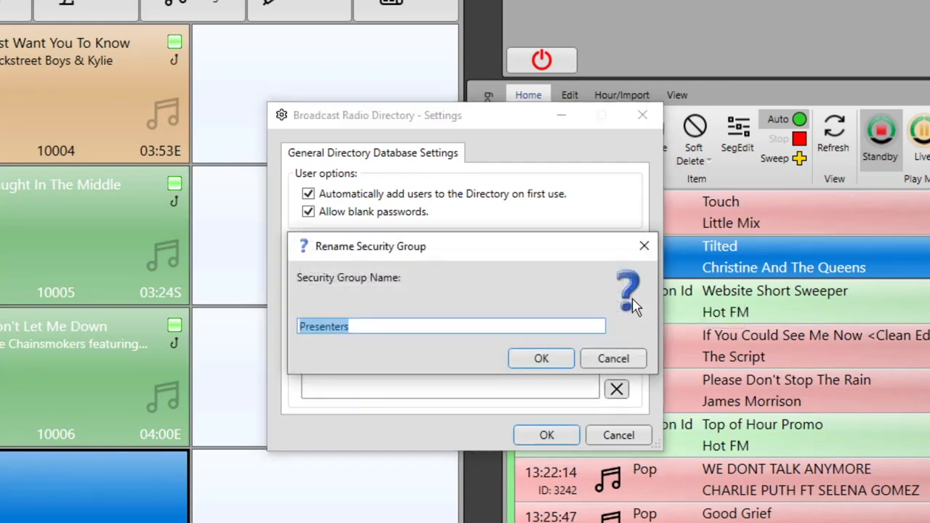
pyautogui.click(615, 361)
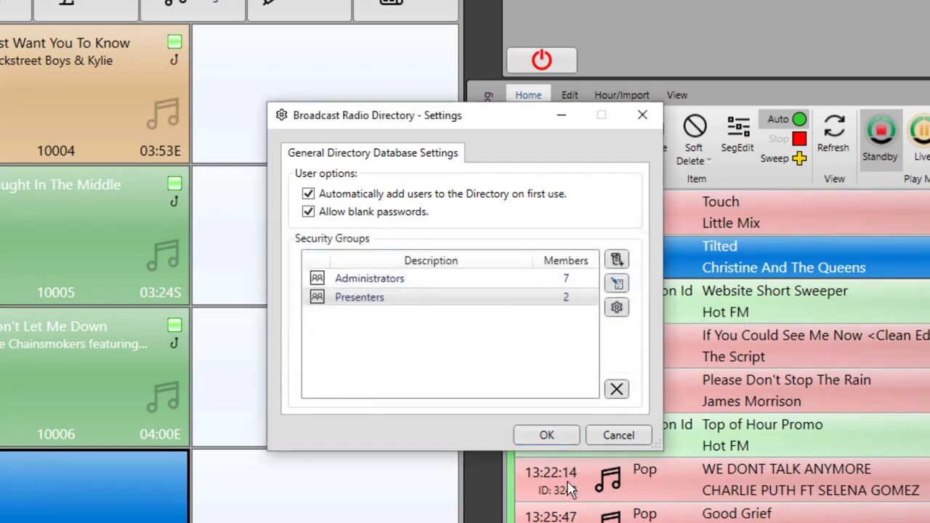
pyautogui.click(547, 435)
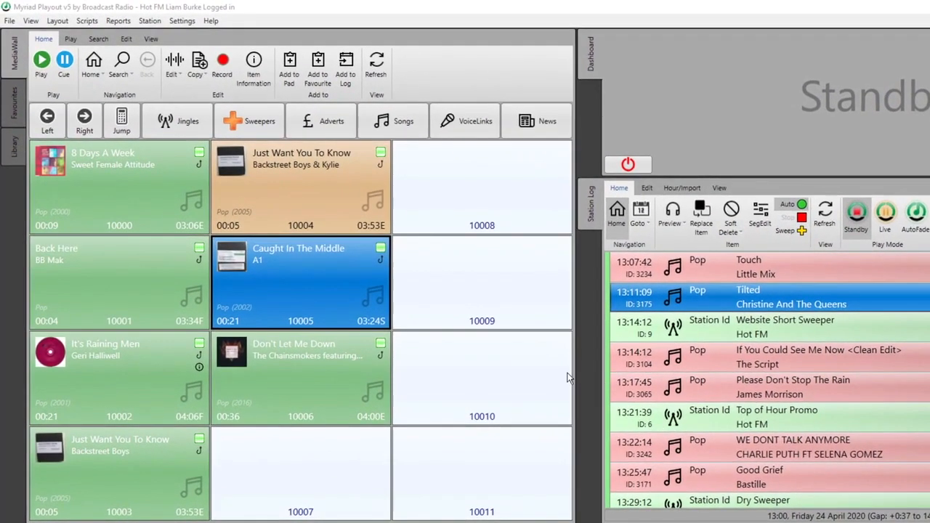
# Enlarge the MediaWall grid to 4 columns and 6 rows.
pyautogui.click(151, 41)
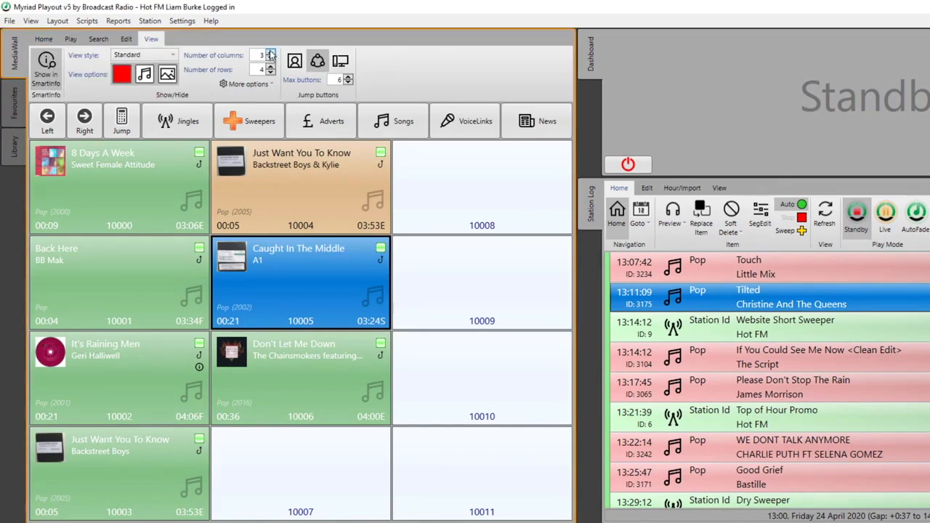
pyautogui.click(271, 53)
pyautogui.click(271, 66)
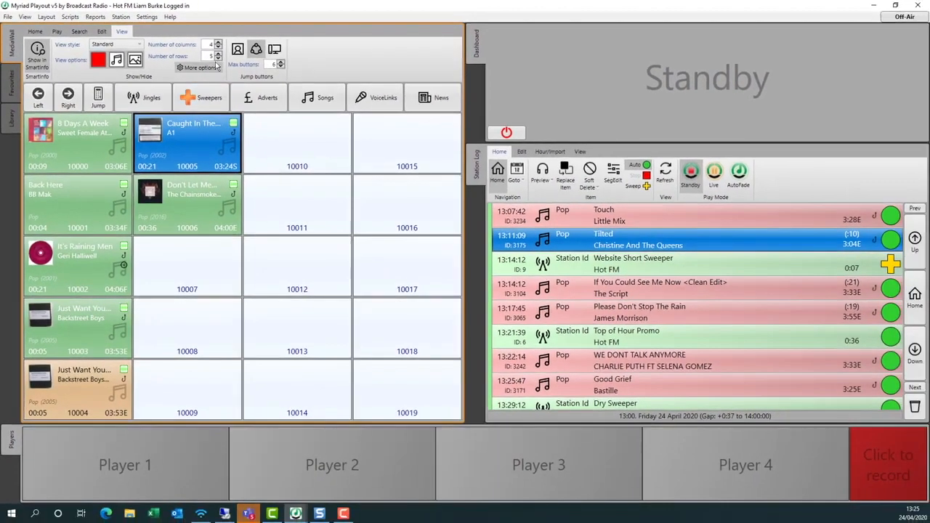
pyautogui.click(218, 54)
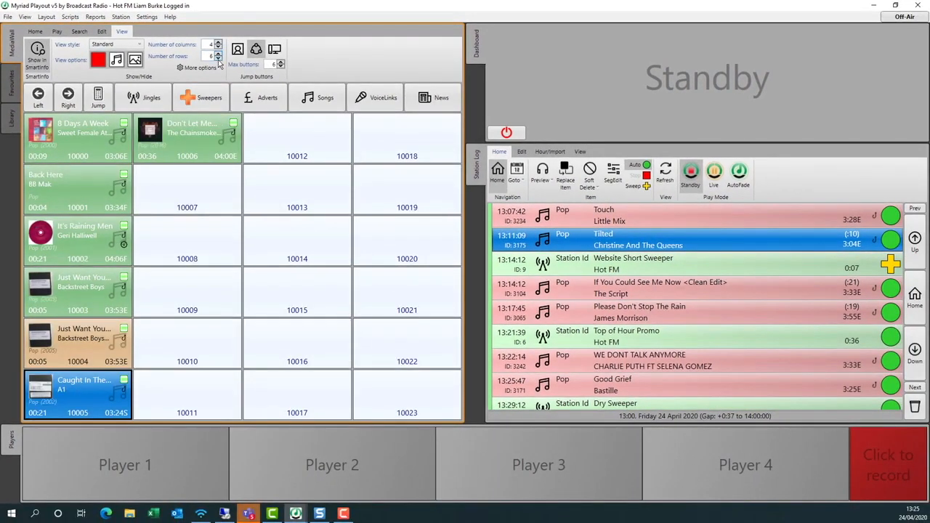
# Step the MediaWall grid back down to 3 columns by 4 rows.
pyautogui.click(218, 58)
pyautogui.click(218, 58)
pyautogui.click(218, 47)
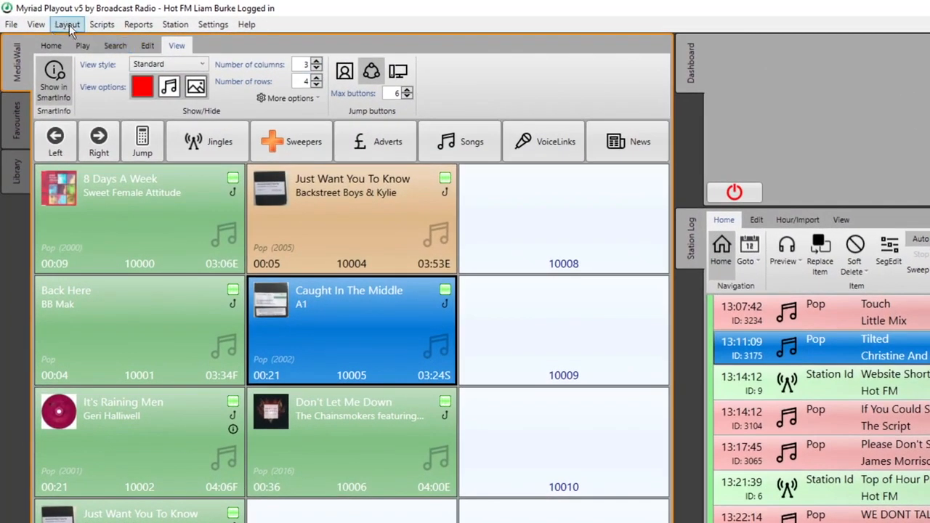
pyautogui.click(138, 24)
pyautogui.moveTo(80, 29)
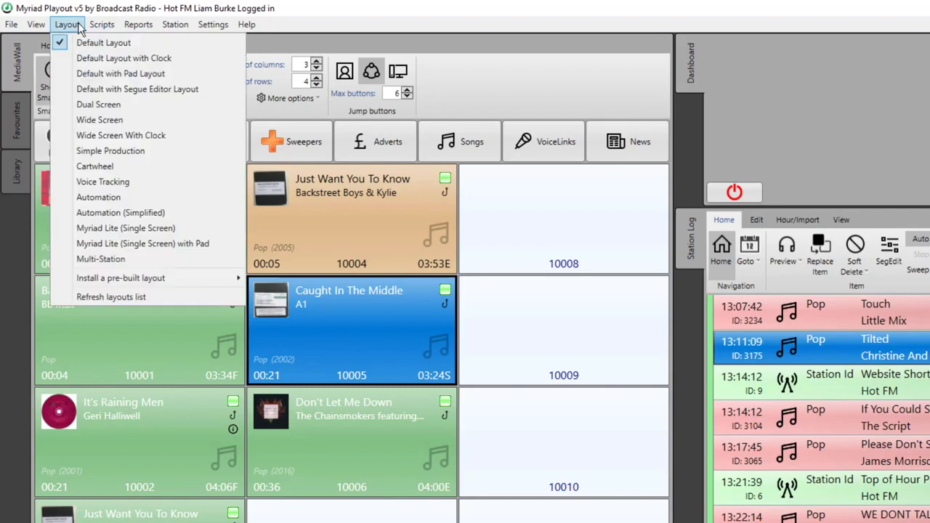
pyautogui.moveTo(36, 24)
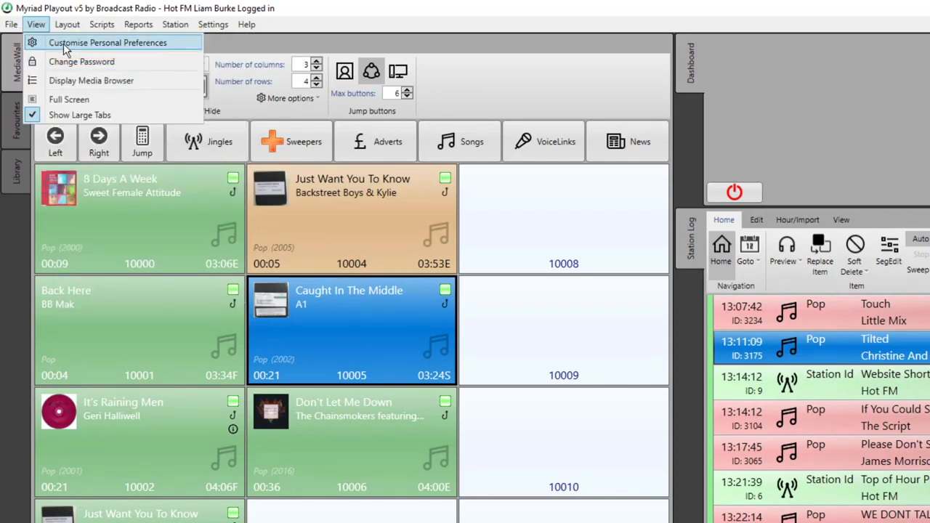
pyautogui.click(64, 47)
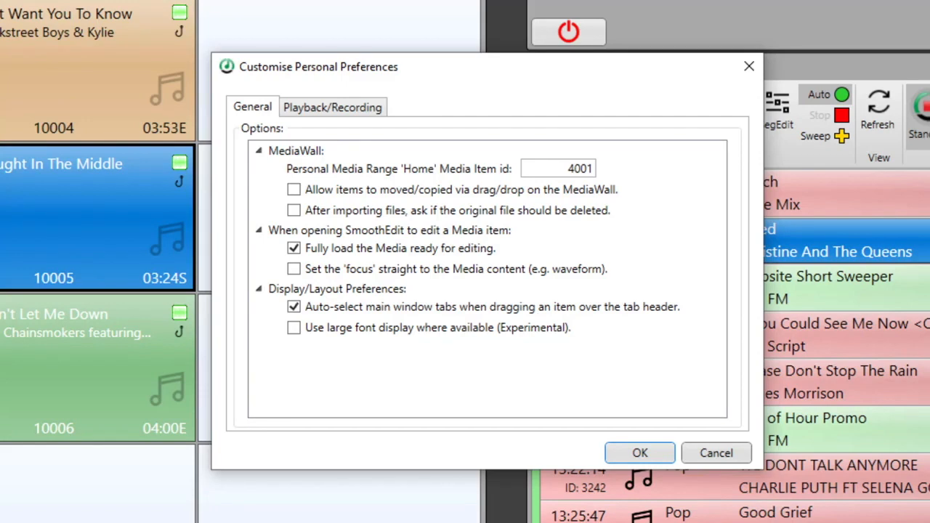
pyautogui.click(294, 248)
pyautogui.click(293, 248)
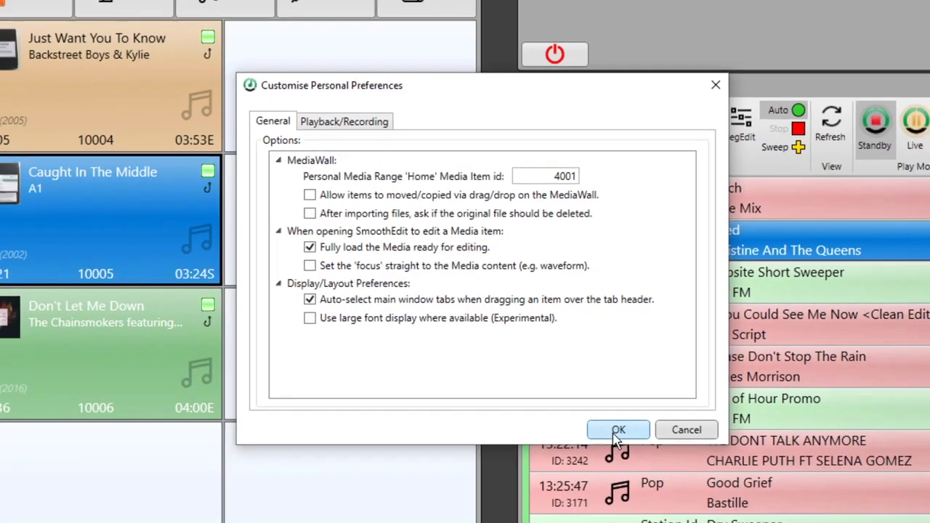
pyautogui.click(639, 453)
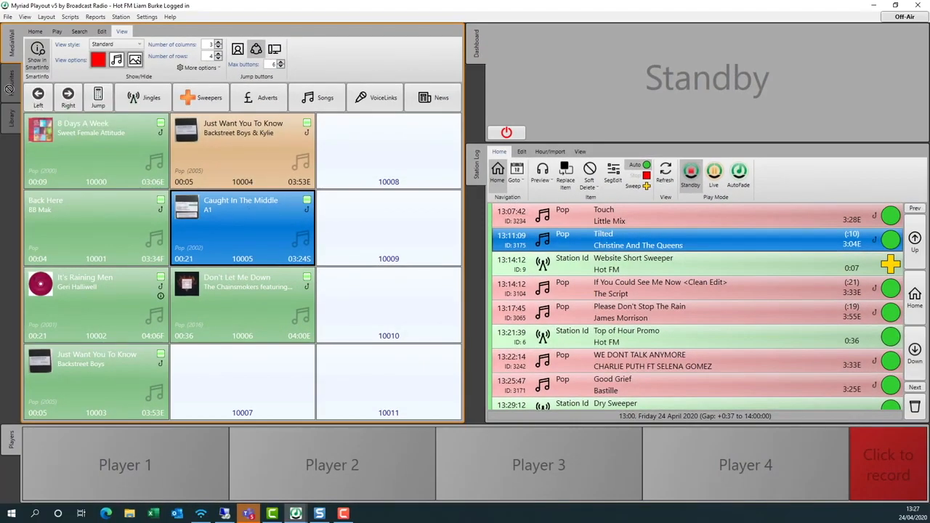
# Add Caught In The Middle to Favourites slot 10, then return to the MediaWall.
pyautogui.click(10, 86)
pyautogui.moveTo(189, 212); pyautogui.dragTo(225, 395)
pyautogui.click(11, 42)
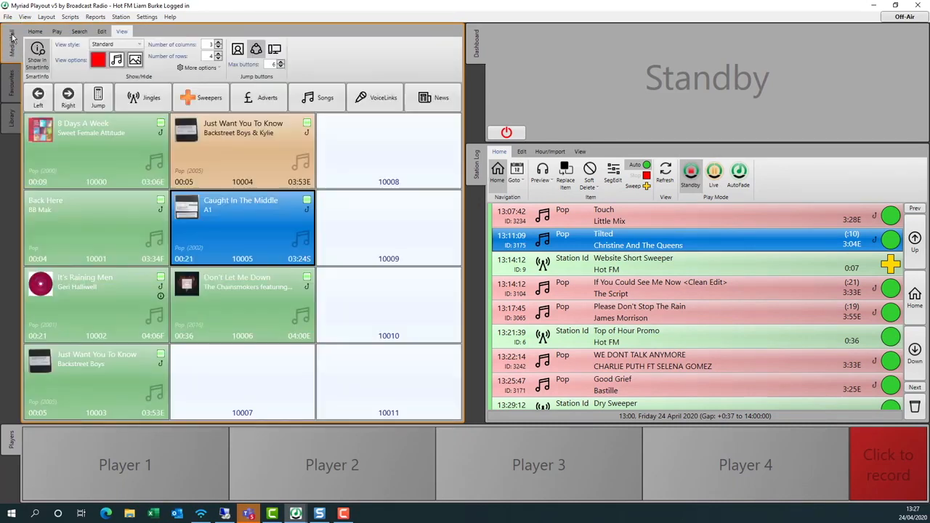
# Enable 'Use large font display' in Personal Preferences and apply it.
pyautogui.click(26, 17)
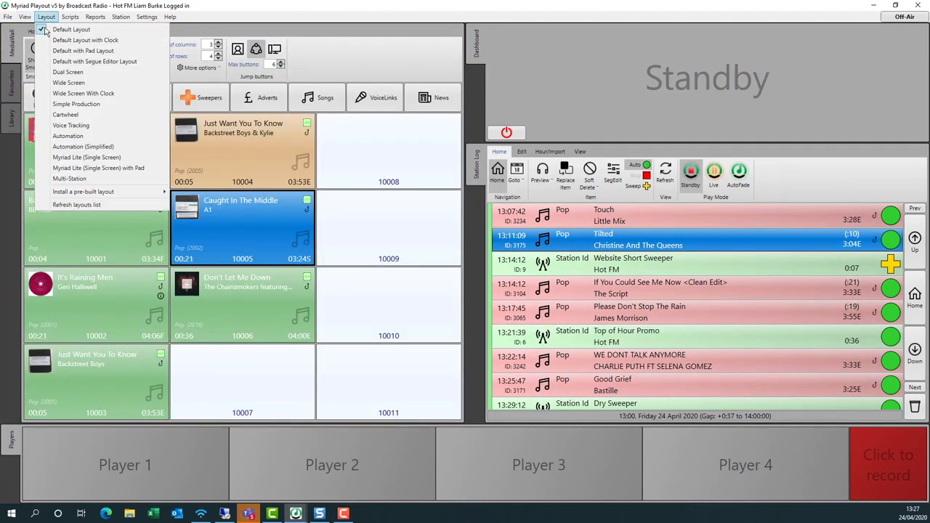
pyautogui.click(43, 30)
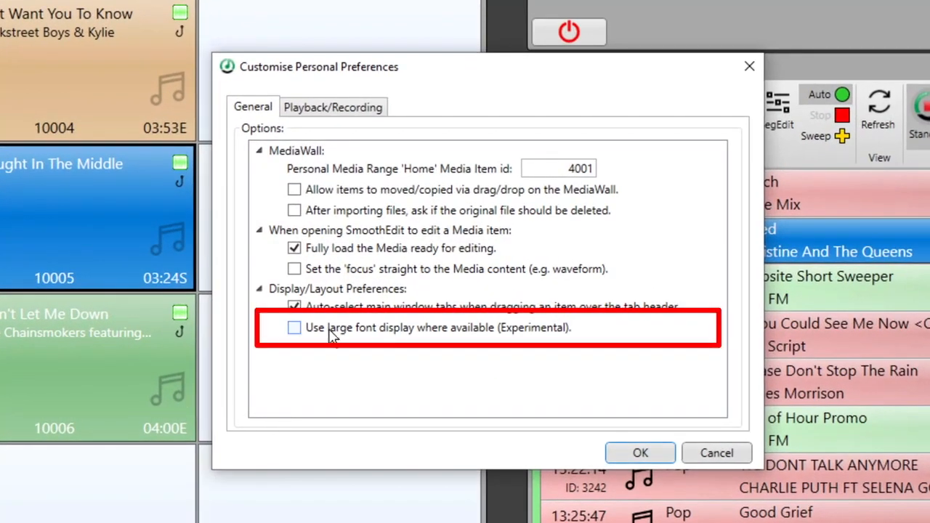
pyautogui.click(321, 331)
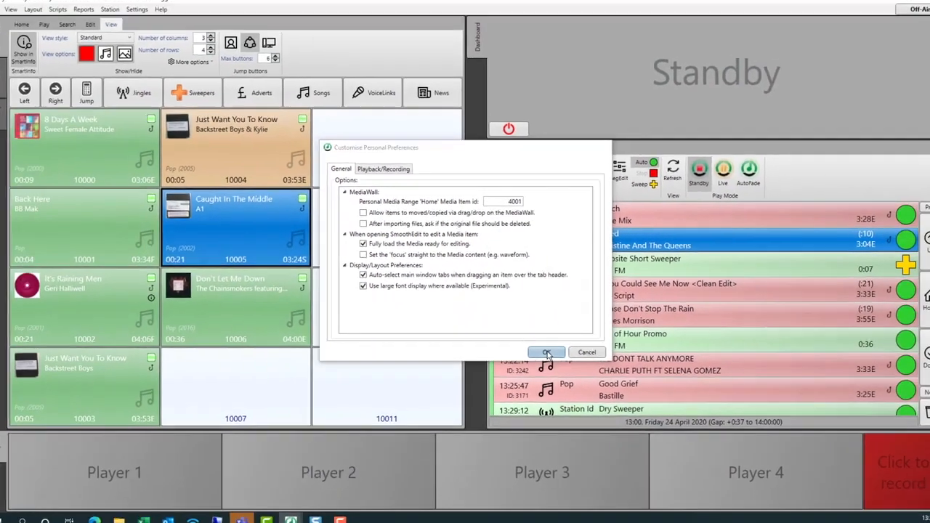
pyautogui.click(640, 452)
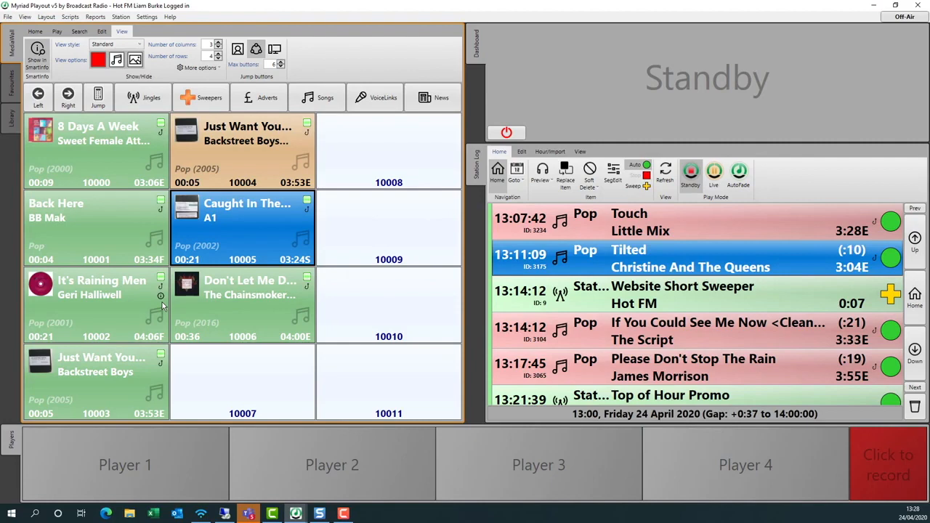
# Reopen Personal Preferences on the Playback/Recording tab.
pyautogui.click(25, 17)
pyautogui.click(54, 29)
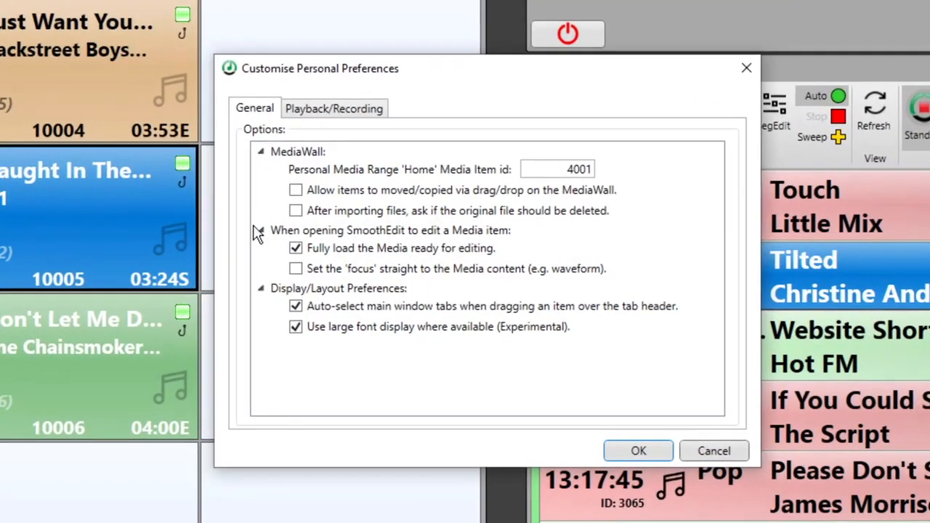
pyautogui.click(334, 107)
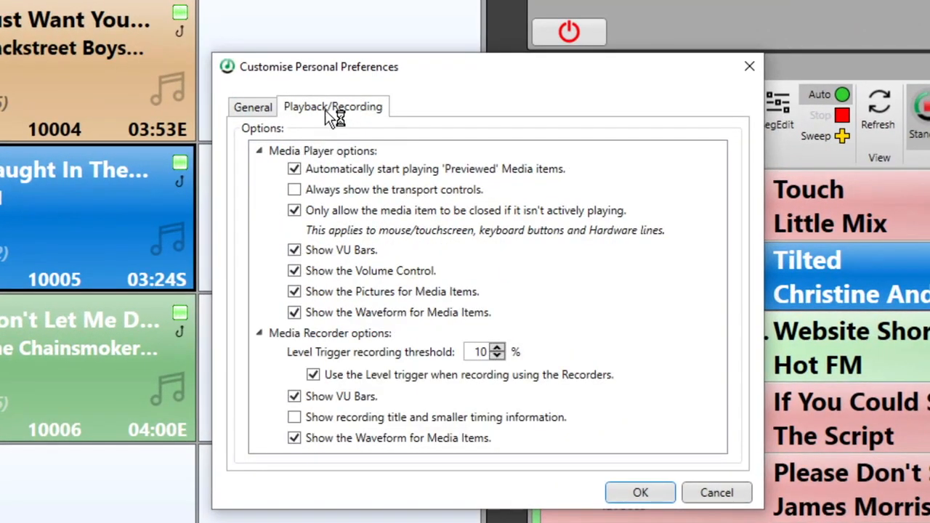
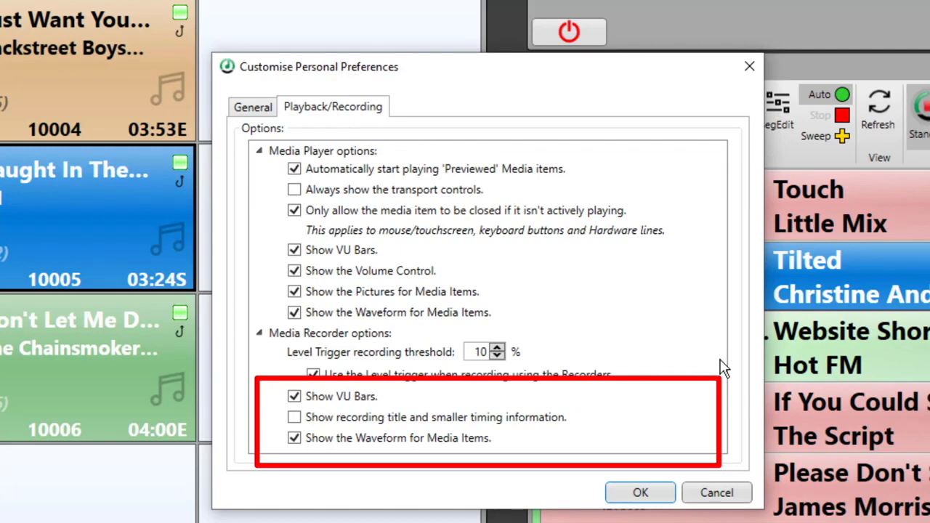
# Save the Playback/Recording preferences, then reopen Personal Preferences and accept the General settings.
pyautogui.click(641, 494)
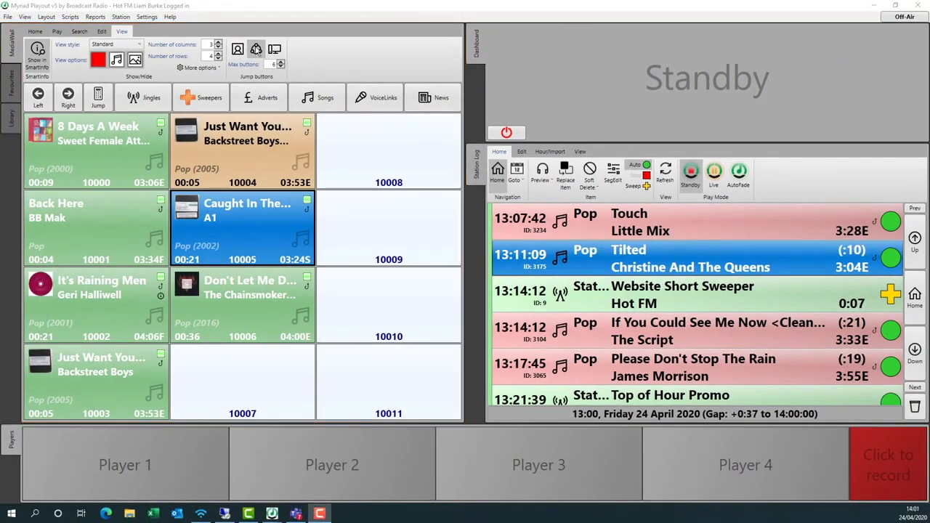
pyautogui.click(27, 18)
pyautogui.click(38, 34)
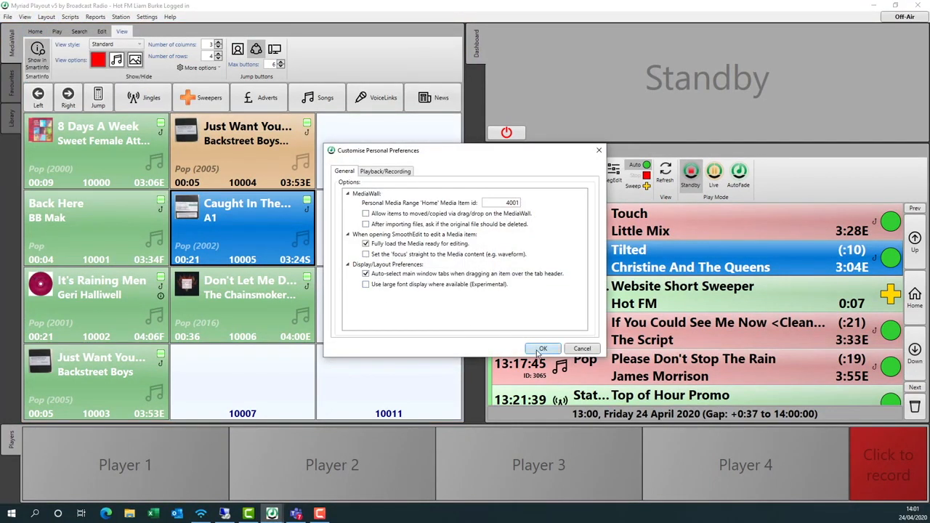
pyautogui.click(541, 349)
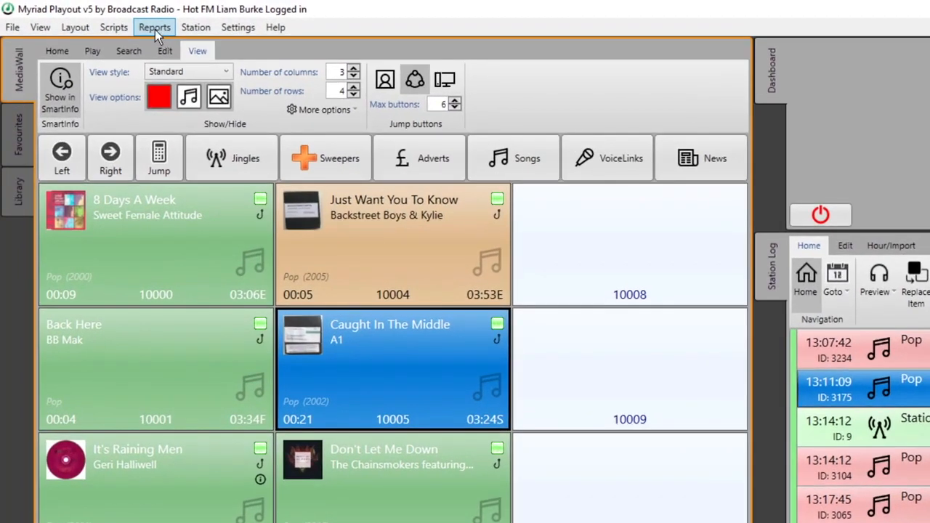
pyautogui.click(155, 30)
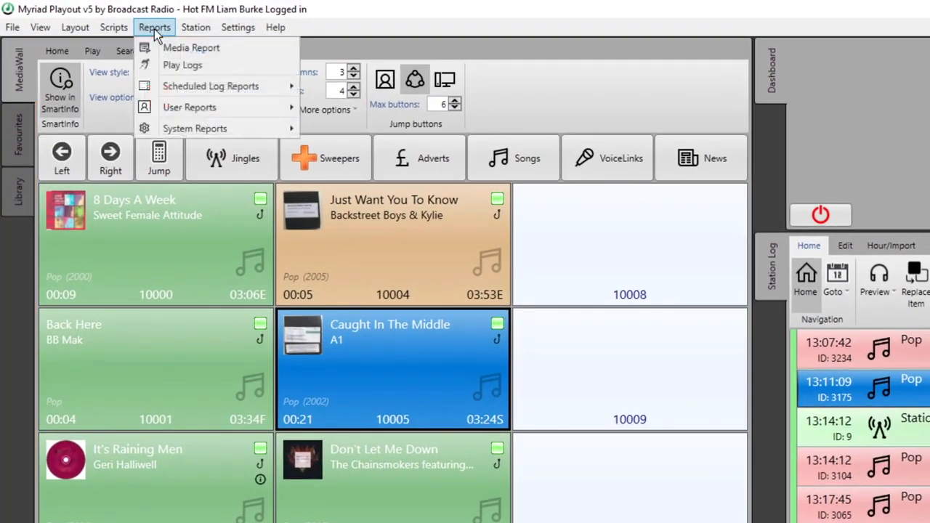
pyautogui.moveTo(210, 111)
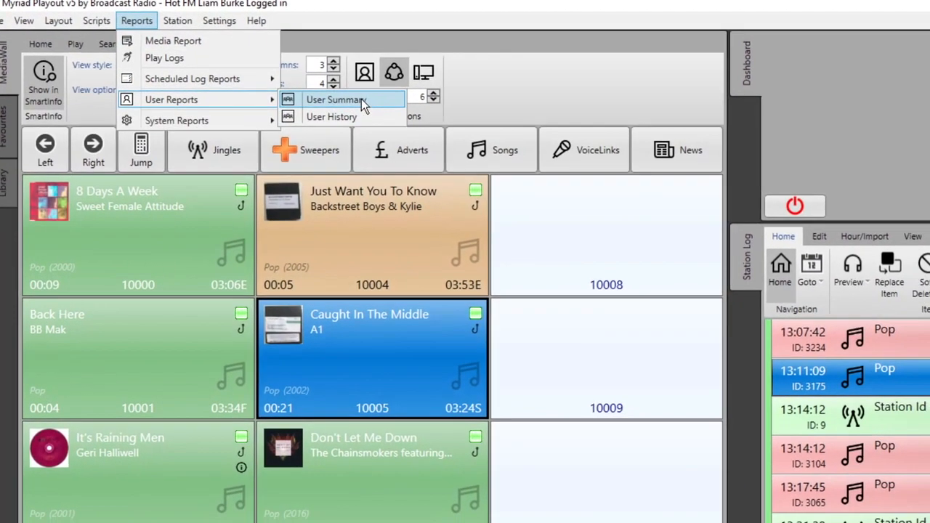
pyautogui.click(361, 101)
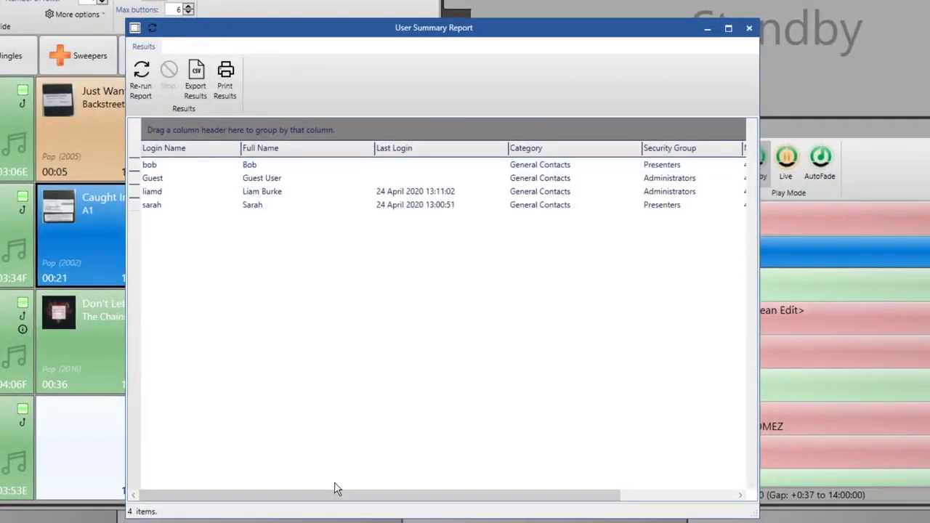
pyautogui.moveTo(330, 499); pyautogui.dragTo(266, 498)
pyautogui.click(751, 28)
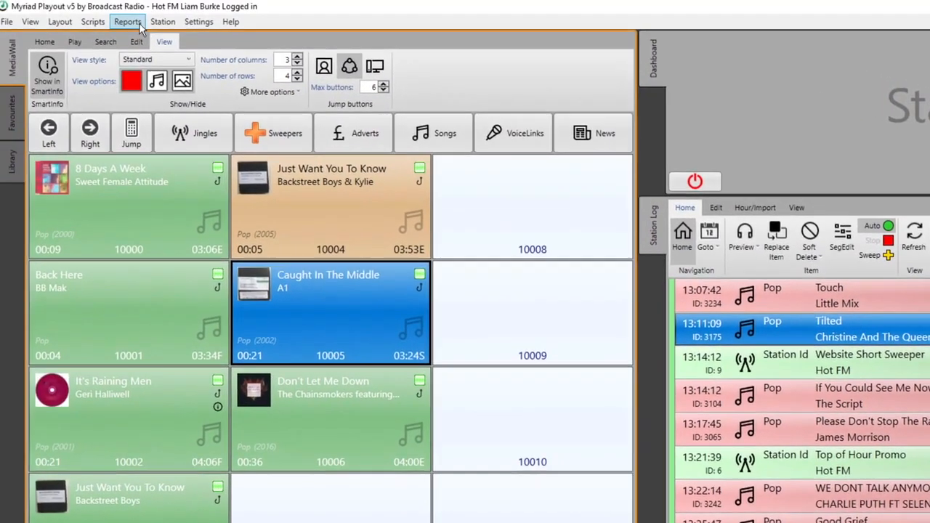
pyautogui.click(123, 16)
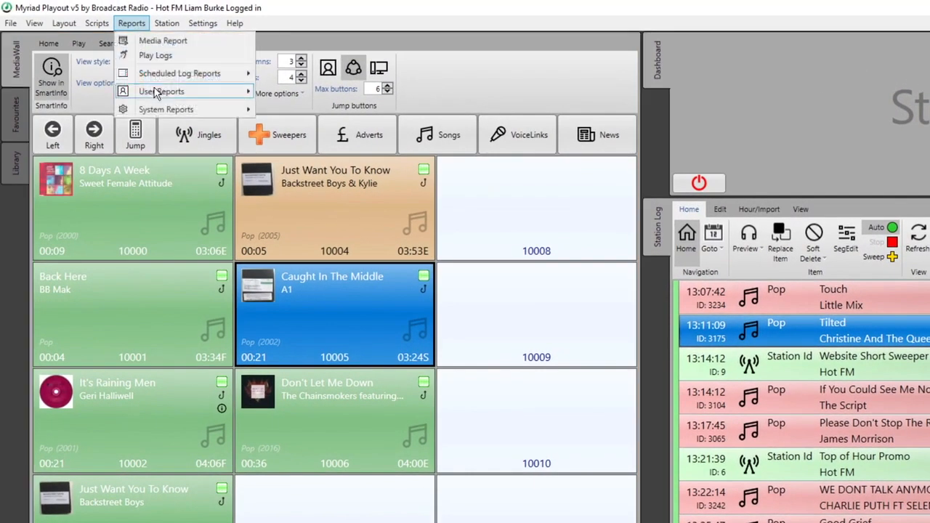
pyautogui.moveTo(157, 92)
pyautogui.click(335, 108)
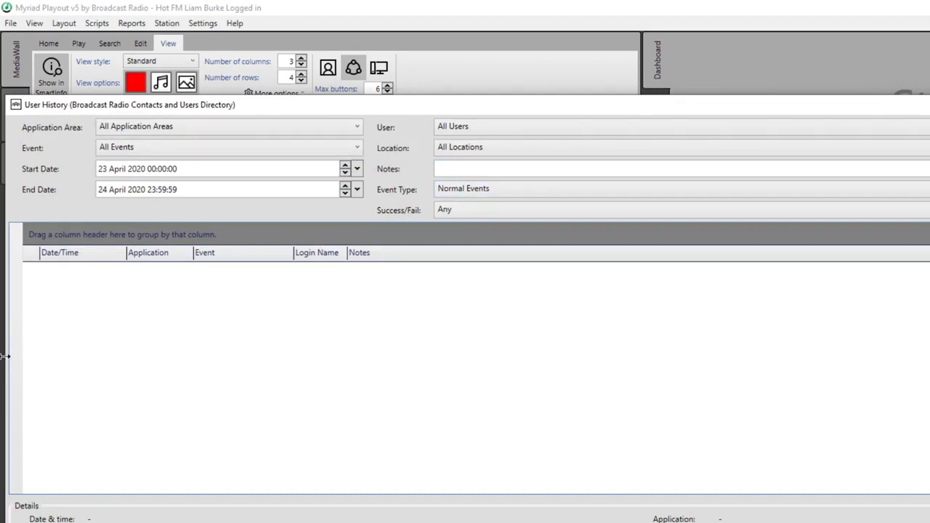
pyautogui.moveTo(3, 356); pyautogui.dragTo(440, 390)
pyautogui.moveTo(774, 109); pyautogui.dragTo(473, 96)
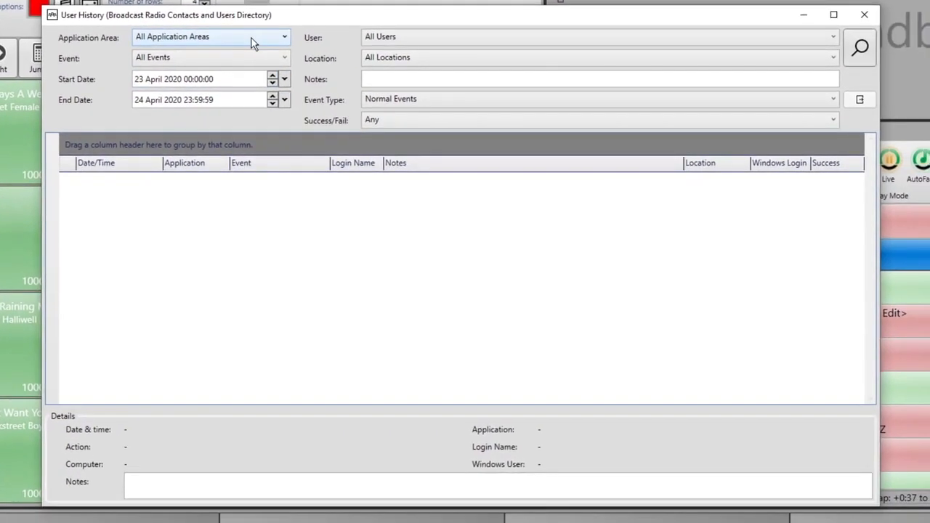
pyautogui.click(256, 45)
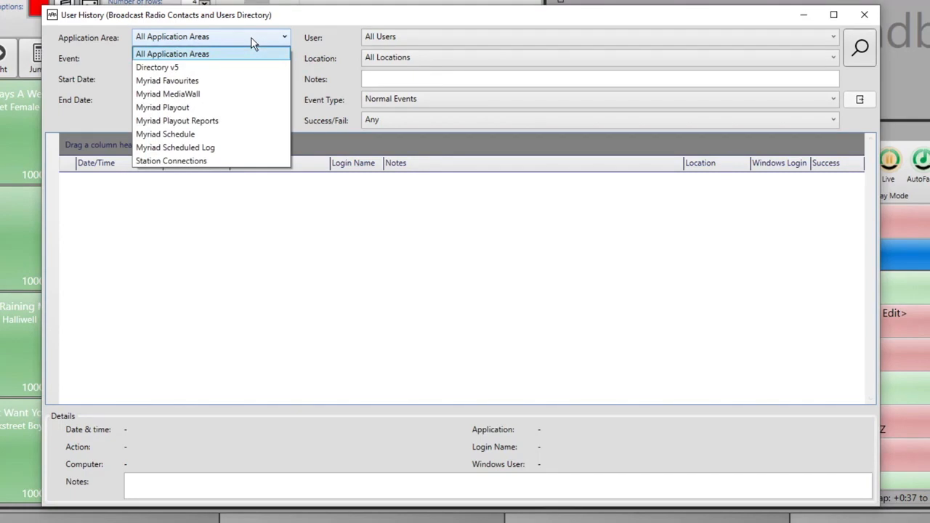
pyautogui.click(251, 40)
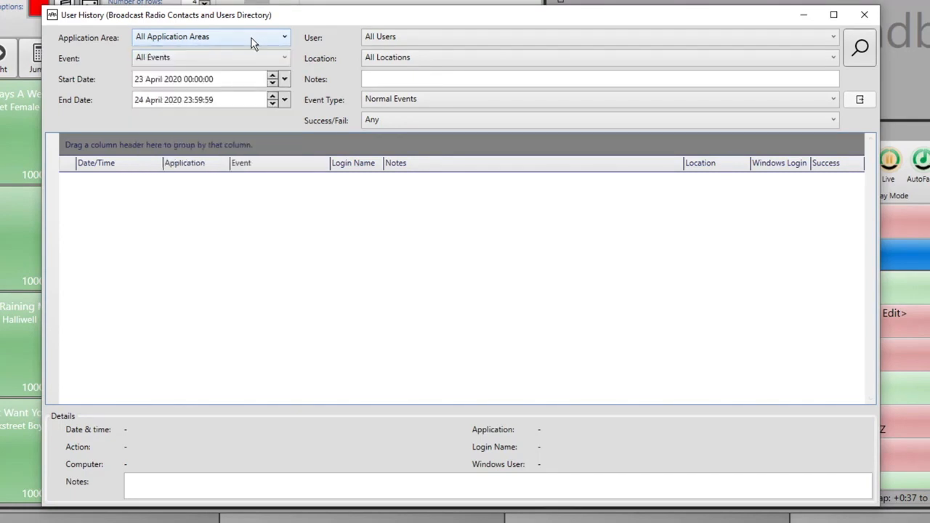
pyautogui.click(278, 61)
pyautogui.click(278, 65)
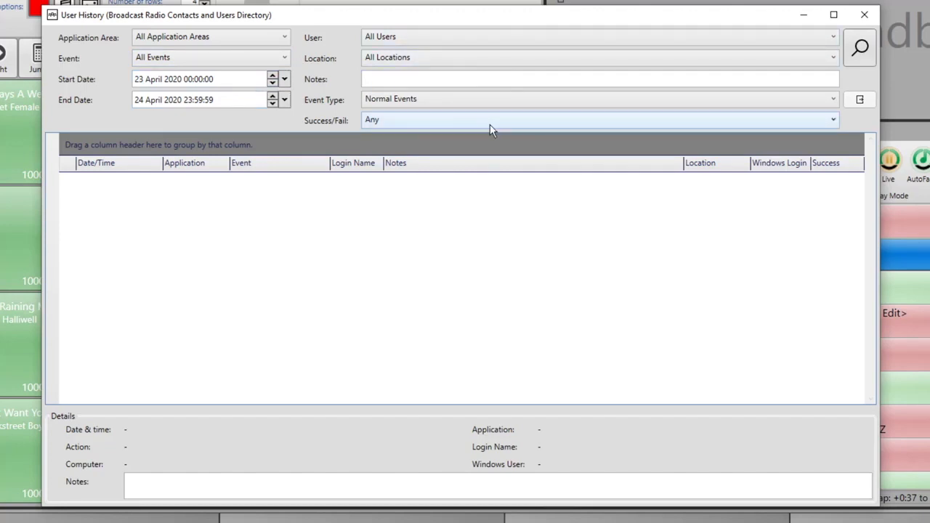
pyautogui.click(855, 61)
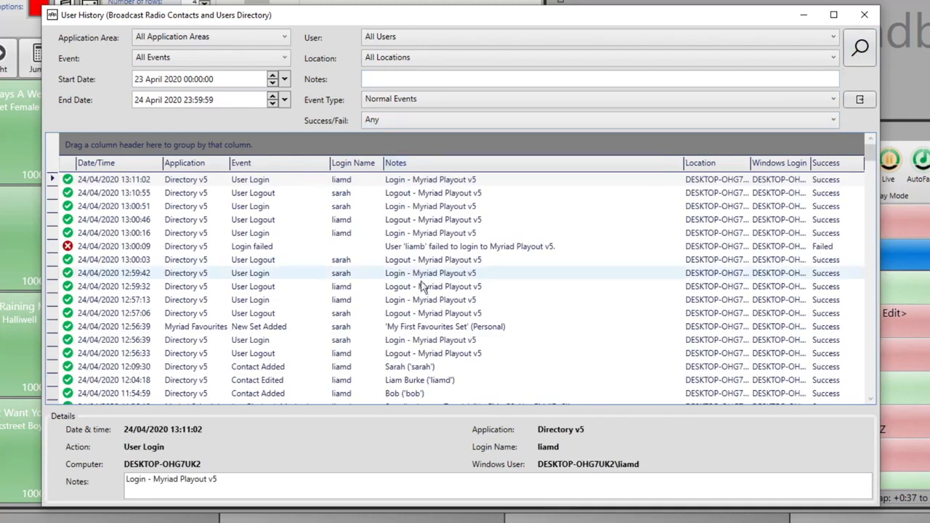
pyautogui.scroll(-5, 508, 262)
pyautogui.scroll(-6, 531, 255)
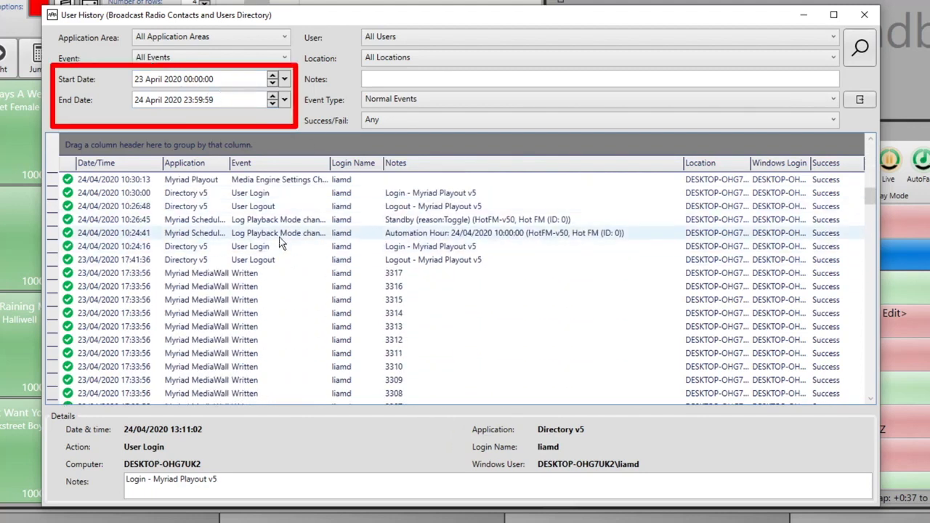
pyautogui.scroll(-14, 425, 262)
pyautogui.scroll(-10, 427, 260)
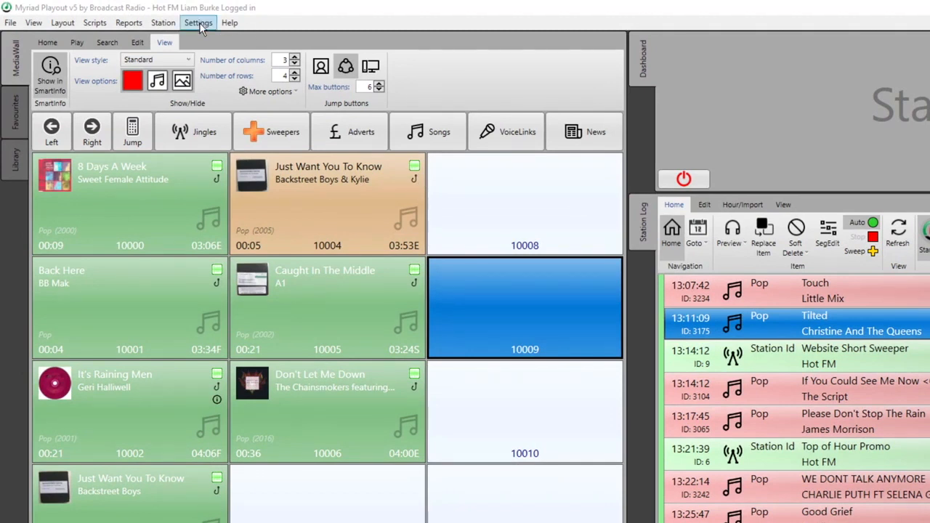
# Open Application Settings from the Settings menu to view the data locations at d:\HotRadioV5.
pyautogui.click(198, 24)
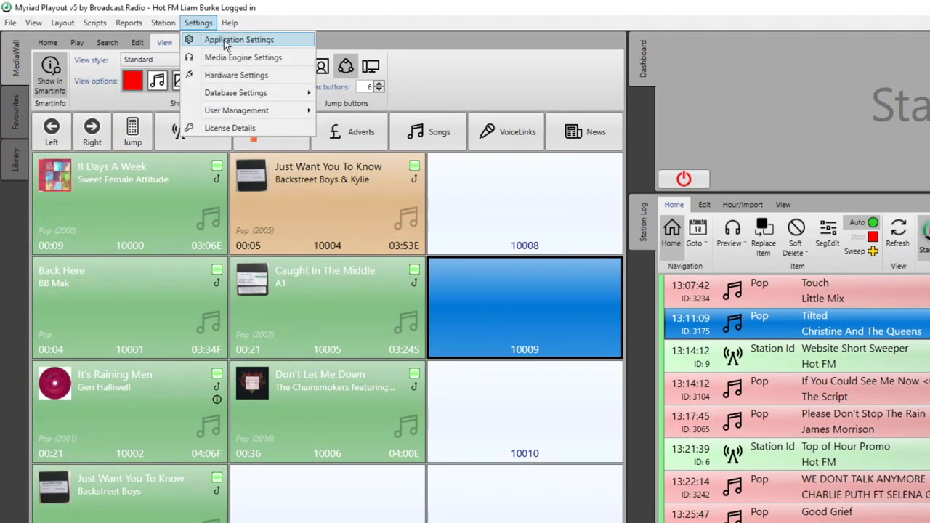
pyautogui.click(233, 40)
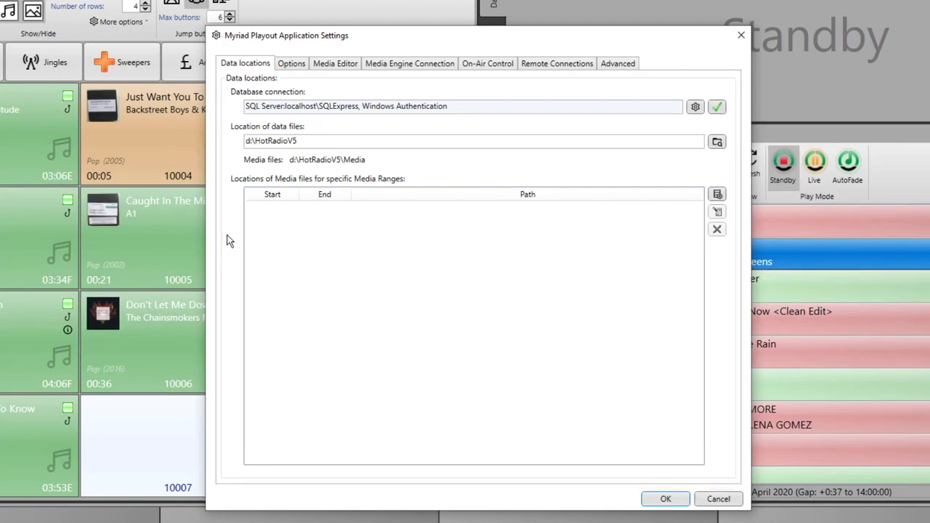
# Review the station mode and startup options, then show the Media Editor page.
pyautogui.click(293, 65)
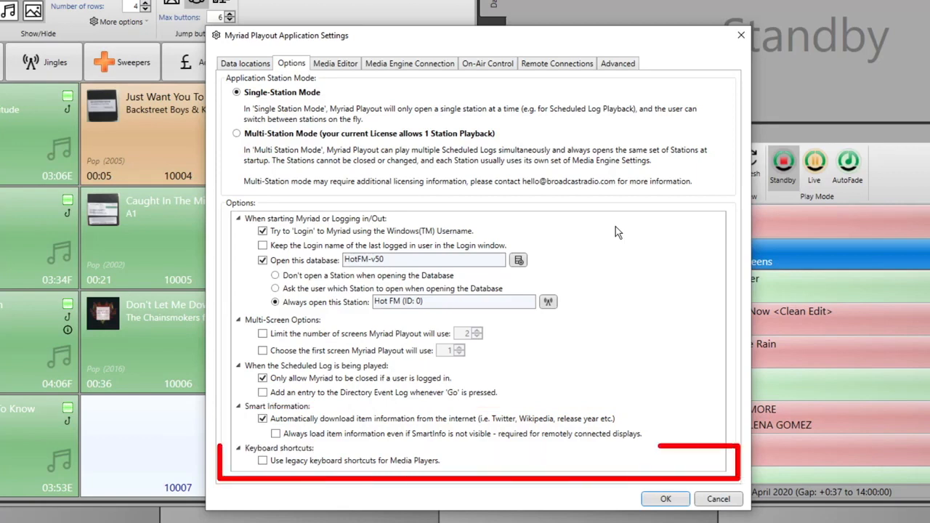
pyautogui.click(345, 66)
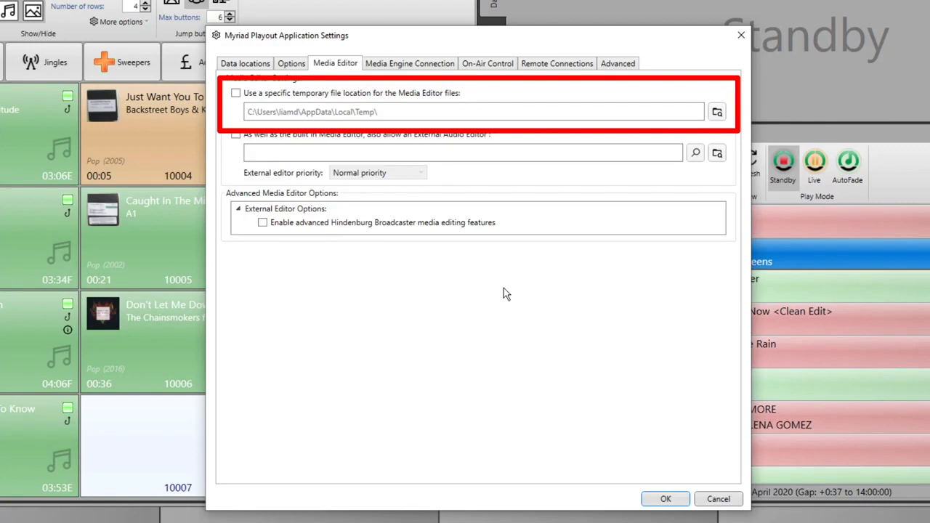
# Show the Media Engine Connection page with the internal media engine (Recommended) selected.
pyautogui.click(427, 65)
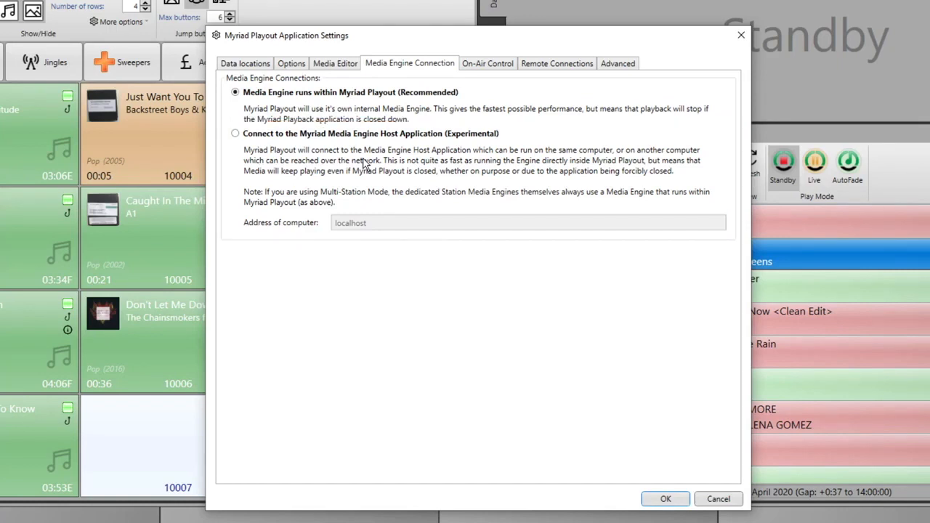
# Enable taking on-air control when the log plays, keep Mixer type None, and check Advanced settings.
pyautogui.click(489, 63)
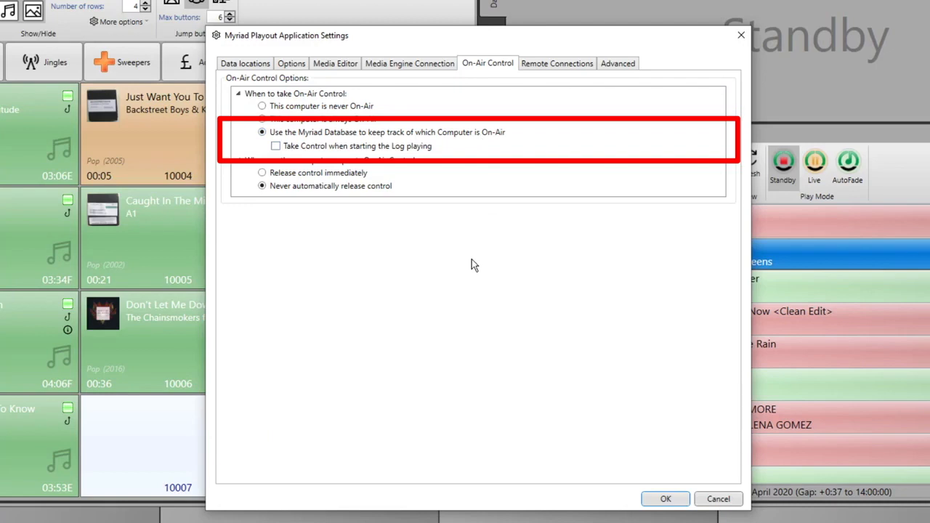
pyautogui.click(315, 147)
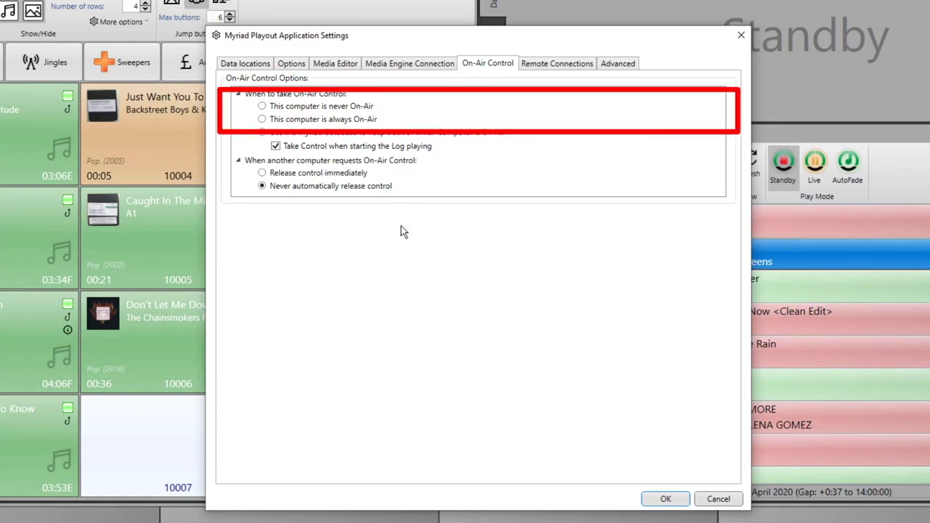
pyautogui.click(556, 65)
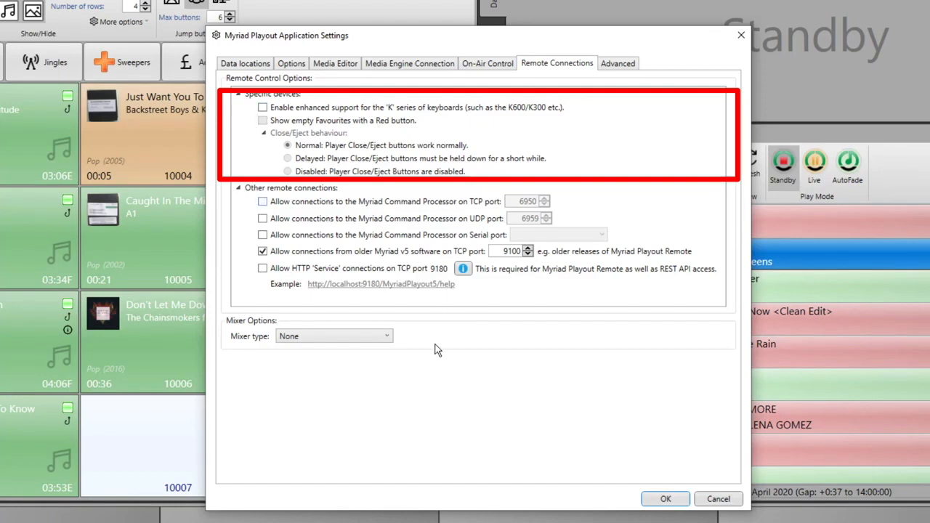
pyautogui.click(392, 338)
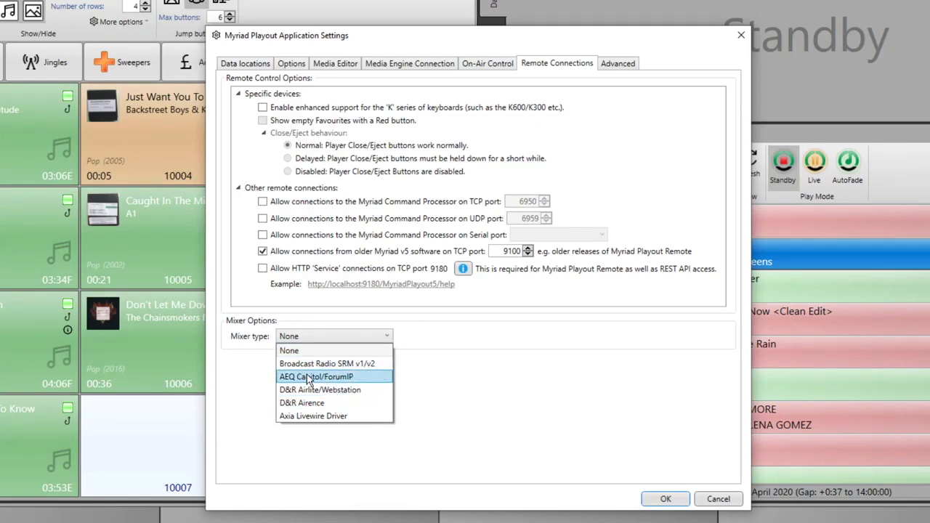
pyautogui.click(327, 392)
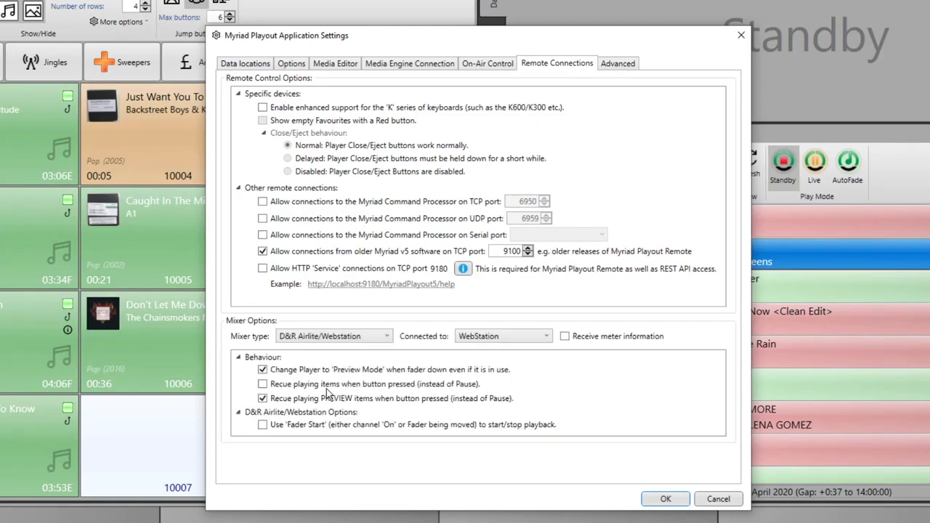
pyautogui.click(385, 343)
pyautogui.click(331, 350)
pyautogui.click(621, 64)
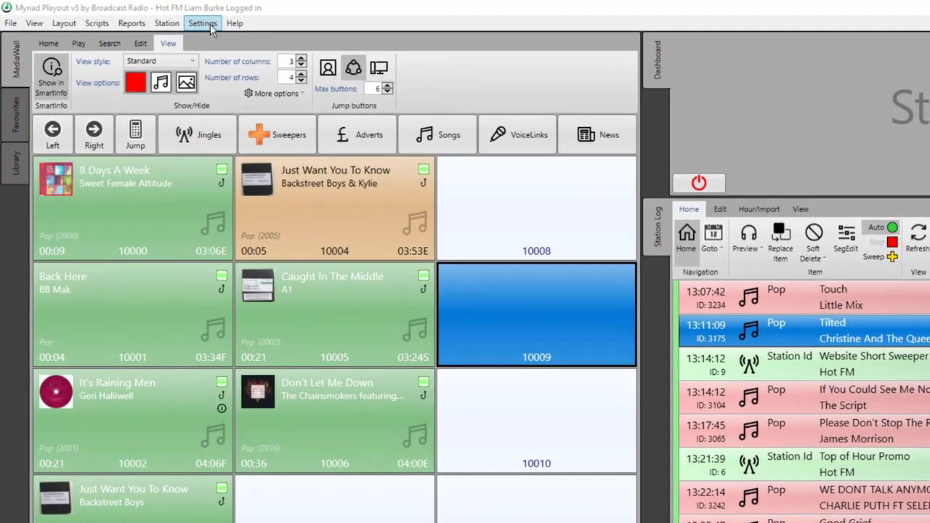
# Open Media Engine Settings and review the four players' manual allocation on Headset Earphone (PXC 550).
pyautogui.click(207, 24)
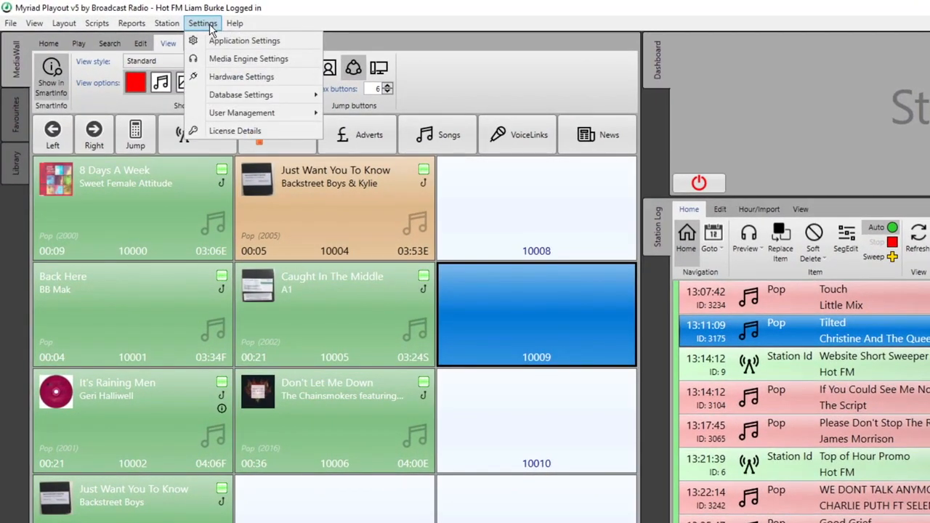
pyautogui.click(220, 61)
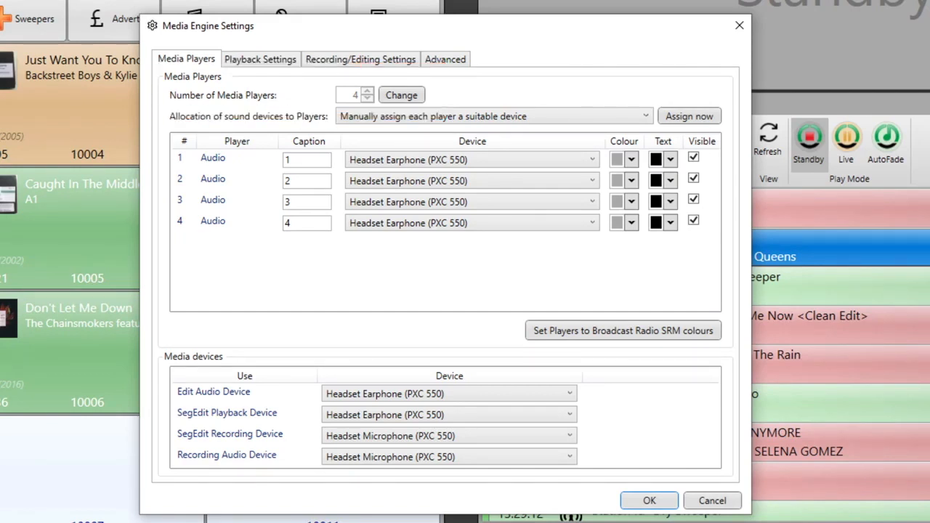
pyautogui.click(587, 117)
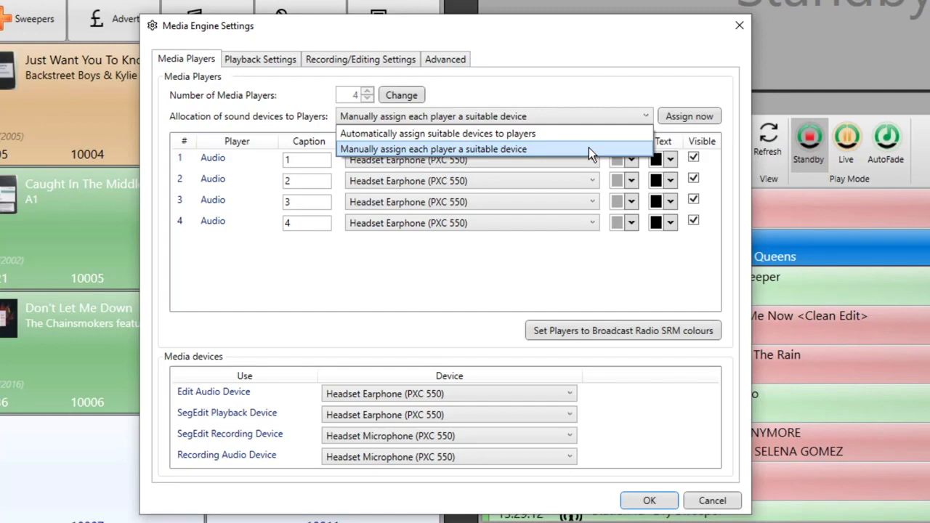
pyautogui.click(395, 302)
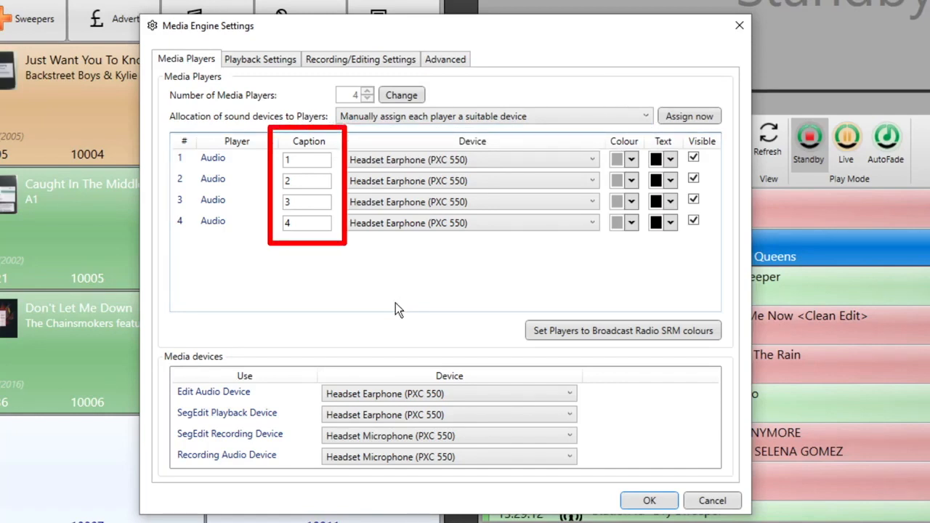
pyautogui.click(495, 158)
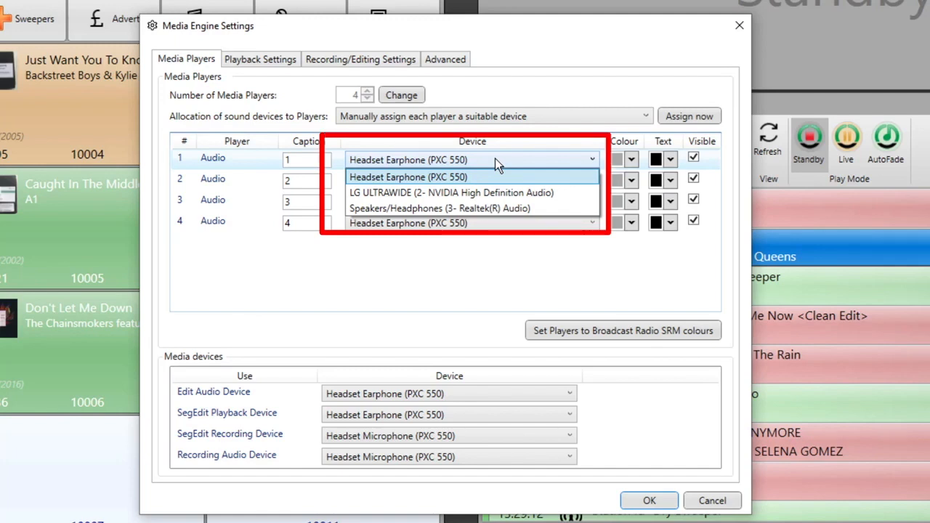
pyautogui.click(495, 158)
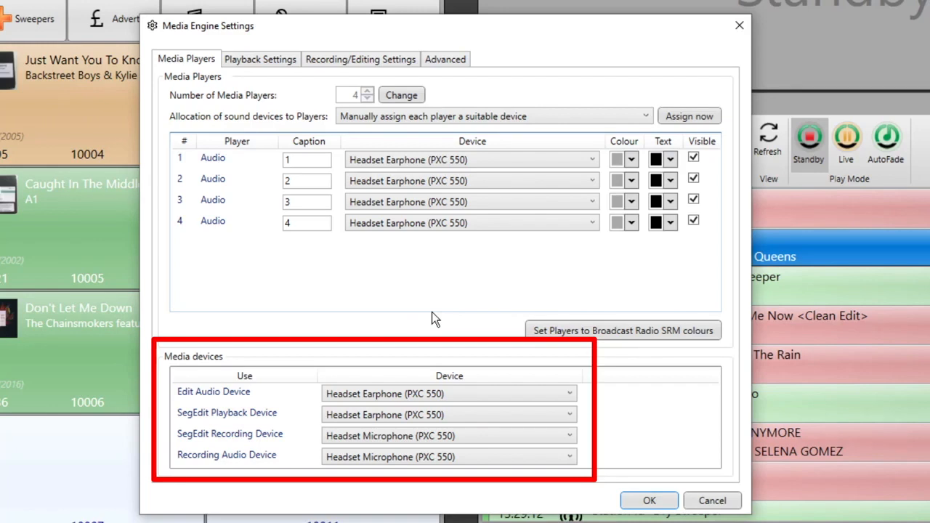
# Show the Playback Settings player usage order for Mediawall and Favourites items.
pyautogui.click(266, 58)
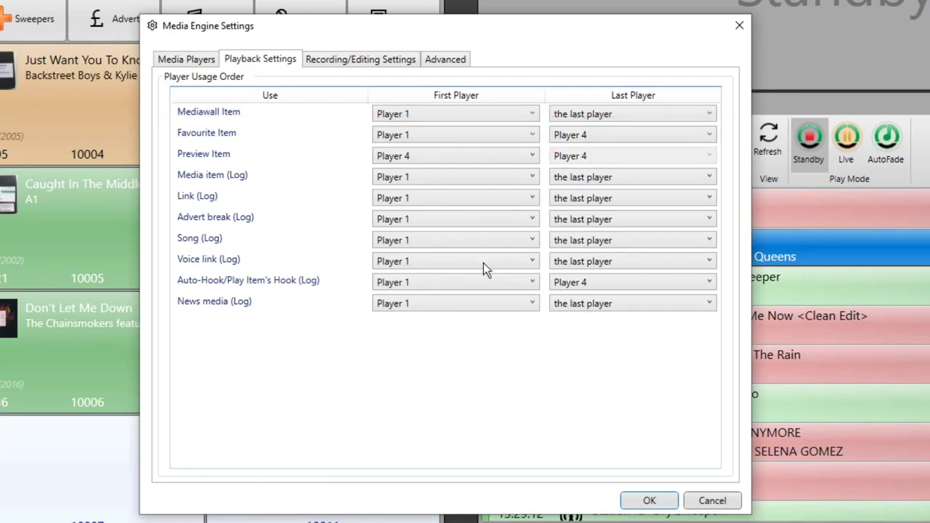
# Set favourite items' first player to Player 3, then view the Recording/Editing Settings.
pyautogui.click(534, 135)
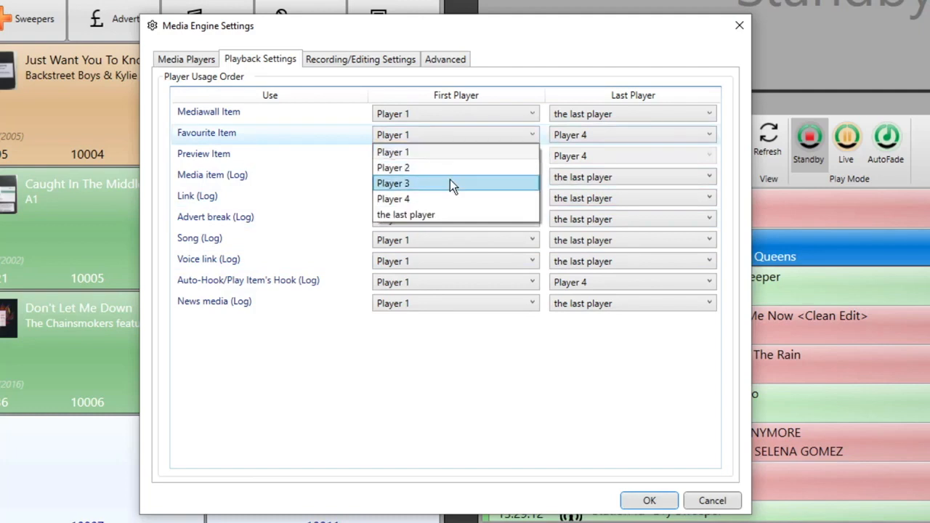
pyautogui.click(450, 179)
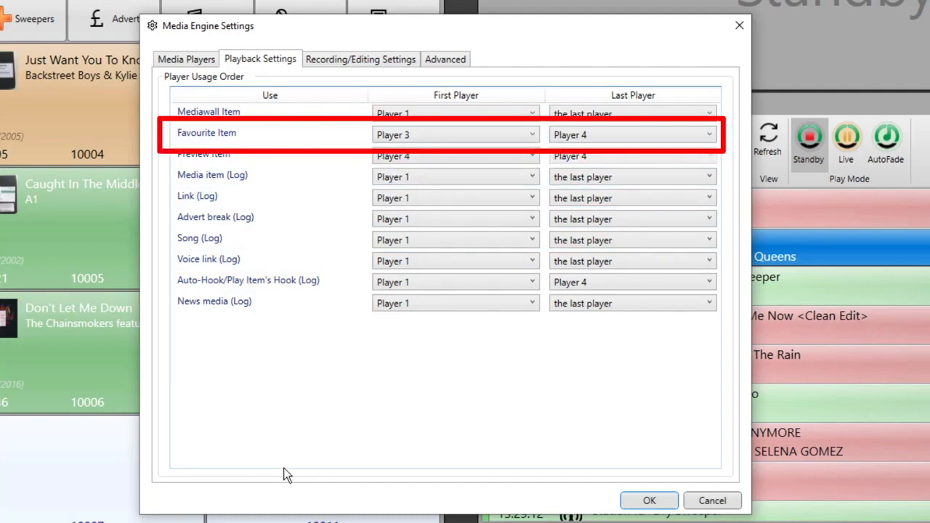
pyautogui.click(327, 64)
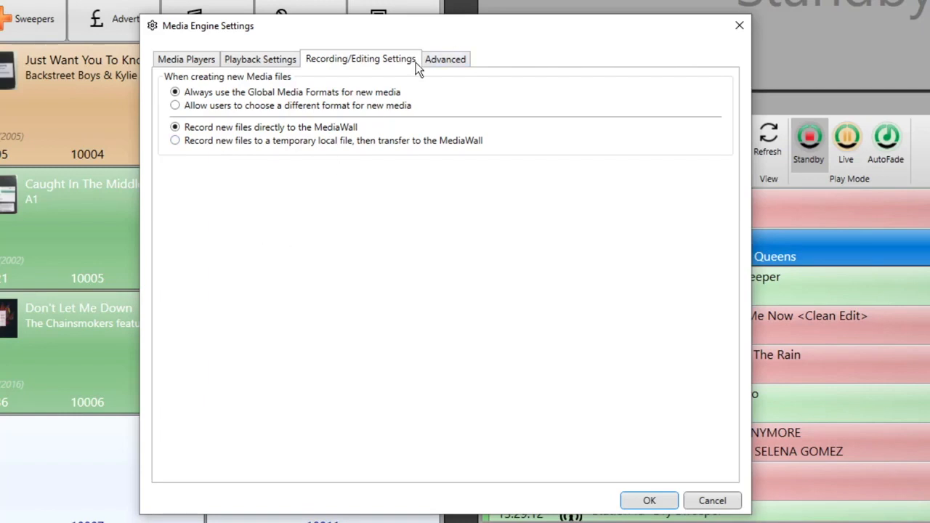
# Review the Advanced media engine options.
pyautogui.click(456, 64)
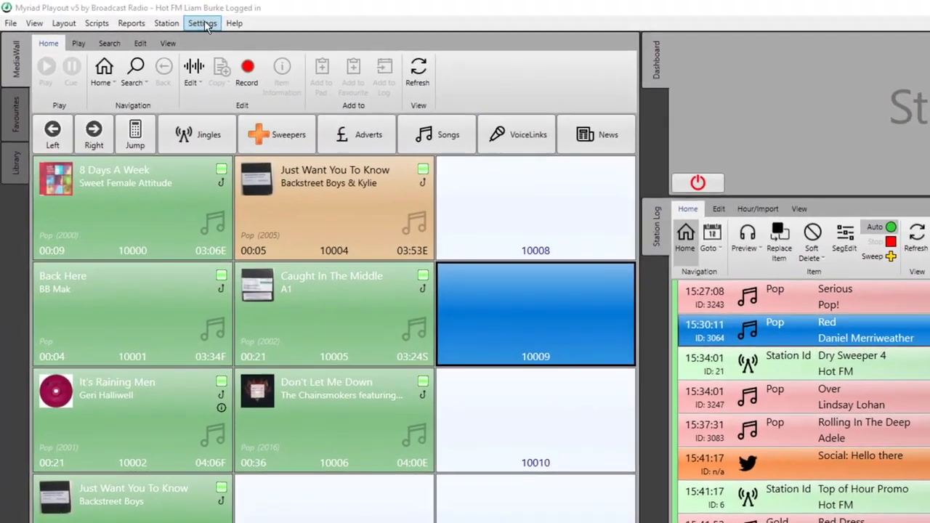
# Open Database Settings and review General options, leaving the media item limit locked at 99999.
pyautogui.click(146, 16)
pyautogui.moveTo(251, 96)
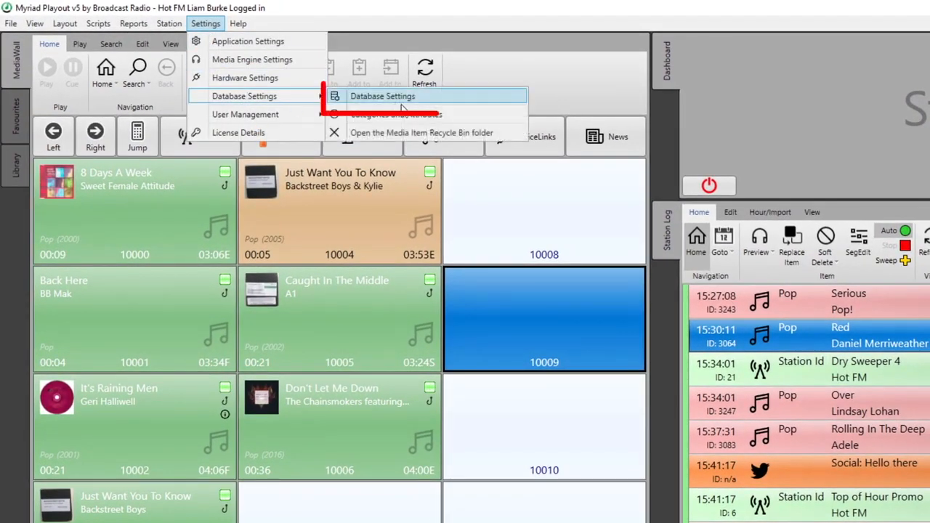
pyautogui.click(407, 96)
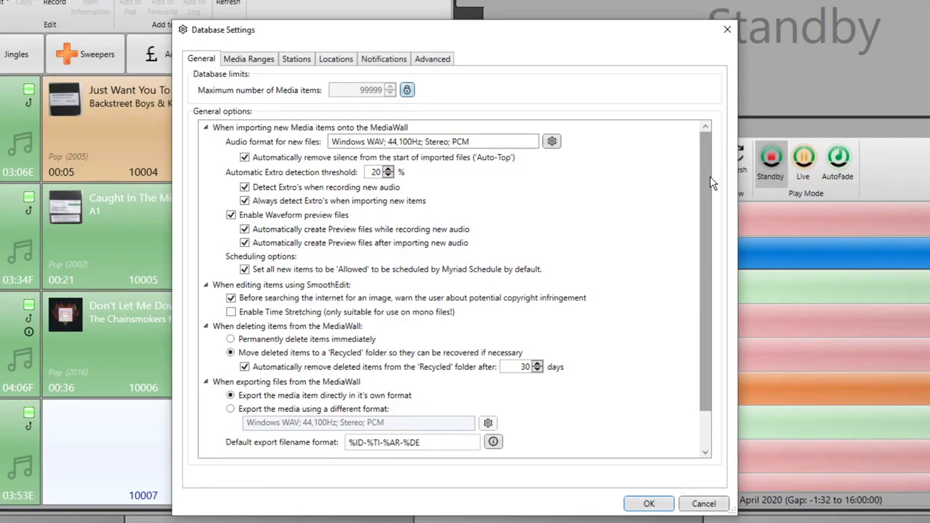
pyautogui.moveTo(709, 182); pyautogui.dragTo(707, 113)
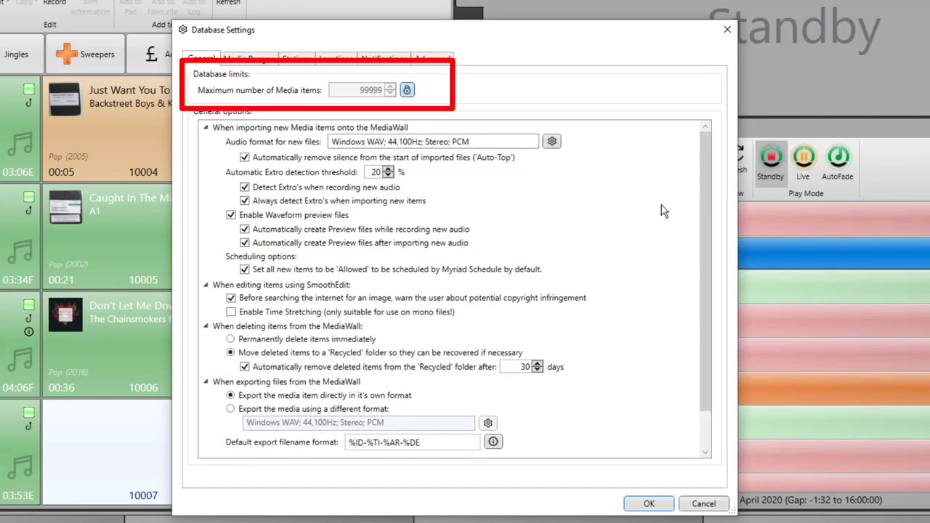
pyautogui.click(407, 90)
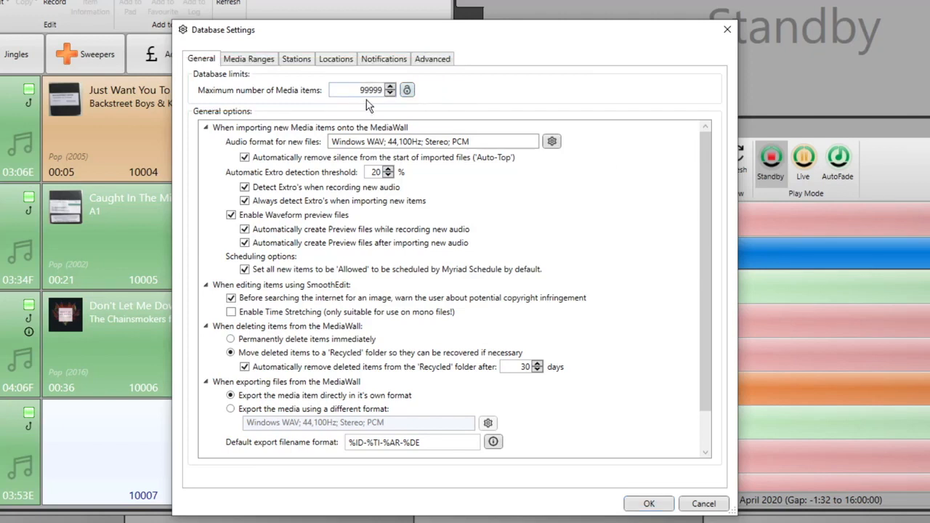
pyautogui.click(407, 90)
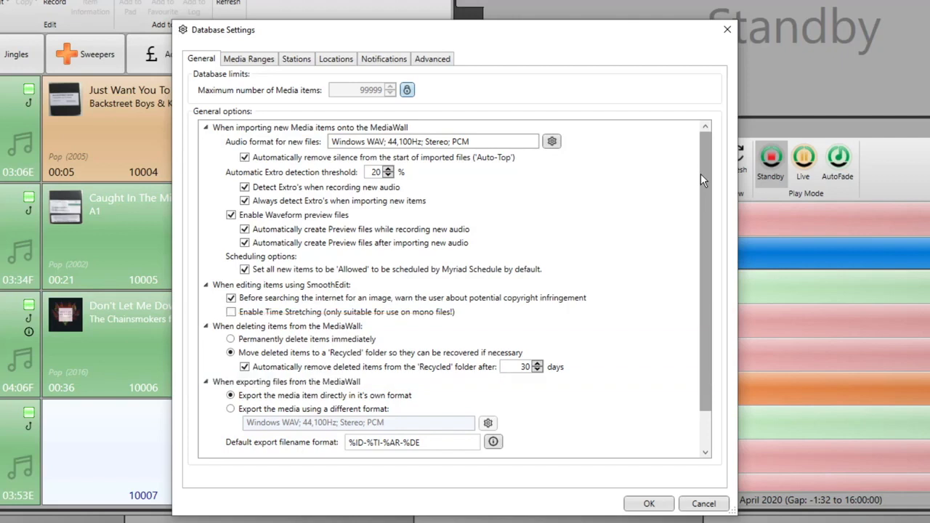
# Scroll past the General options and show the Media Ranges page with six ID ranges, Link 1–1499 to Song 10000–80000.
pyautogui.scroll(-2, 707, 192)
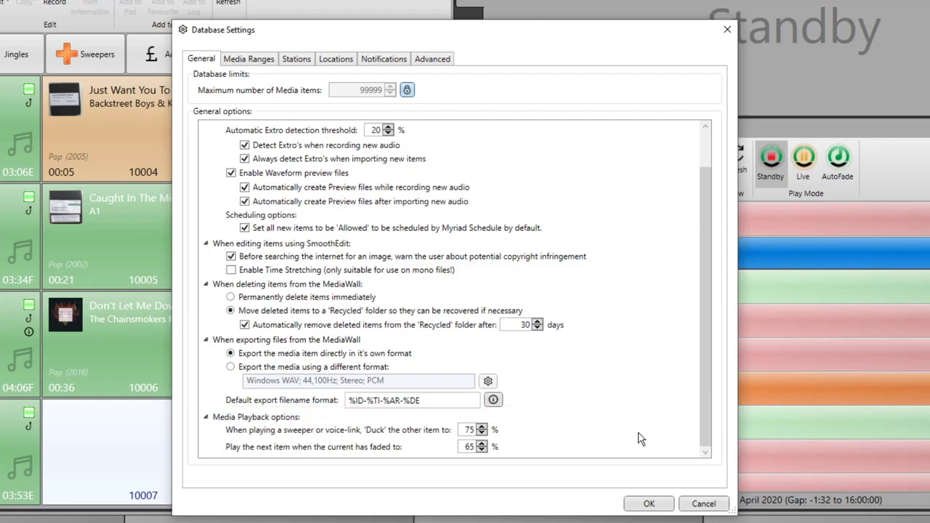
pyautogui.click(251, 61)
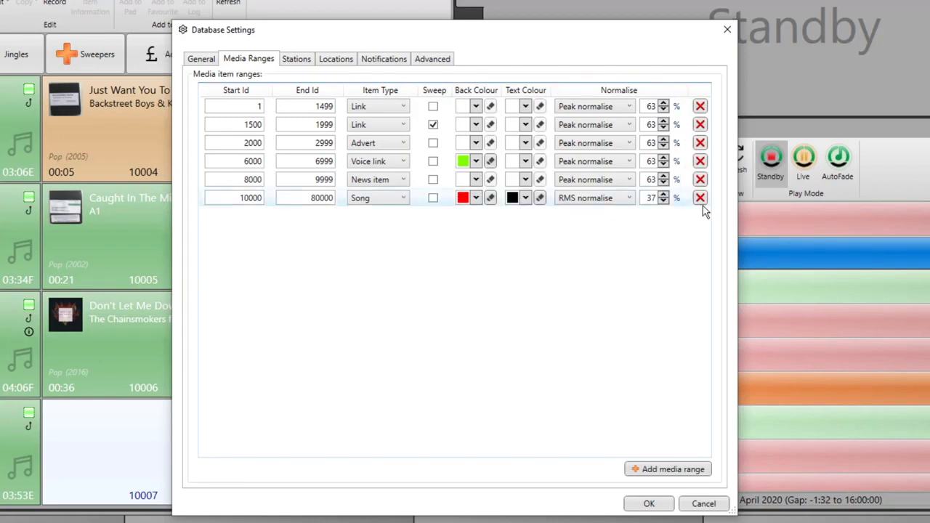
# Show the Stations page listing the single station Hot FM, ID 0, type Playout.
pyautogui.click(305, 61)
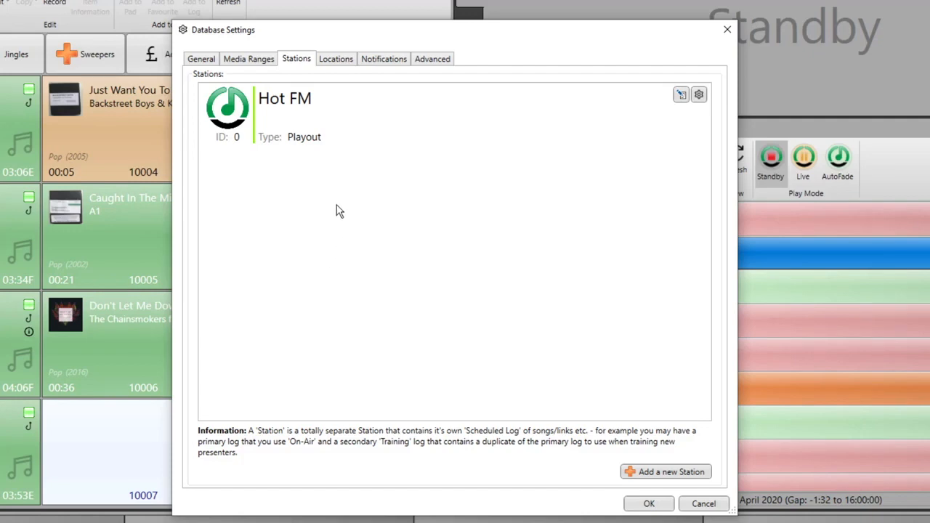
# Show the Locations page listing seven Myriad computers, six Playout and one AutoImporter.
pyautogui.click(344, 64)
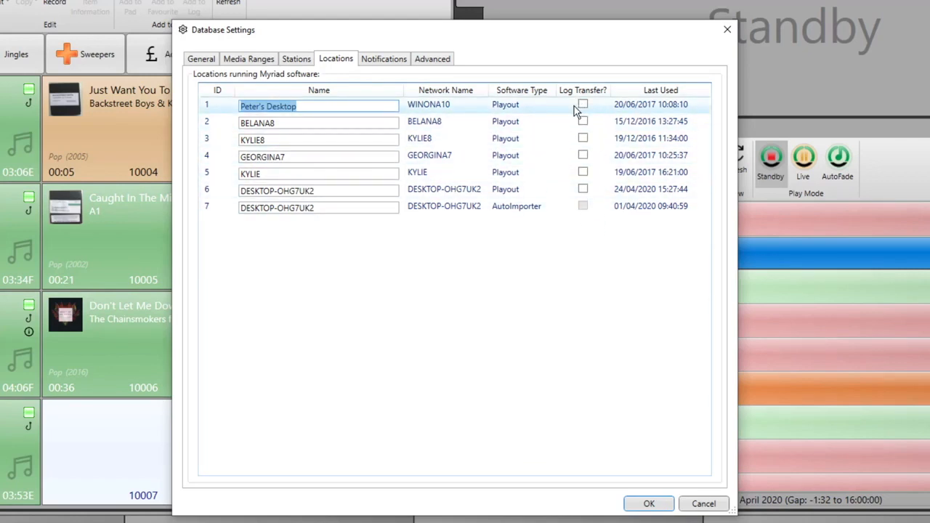
# Show the Notifications page with unticked Email, Twitter and Pushover channels and ten empty custom notifications.
pyautogui.click(398, 61)
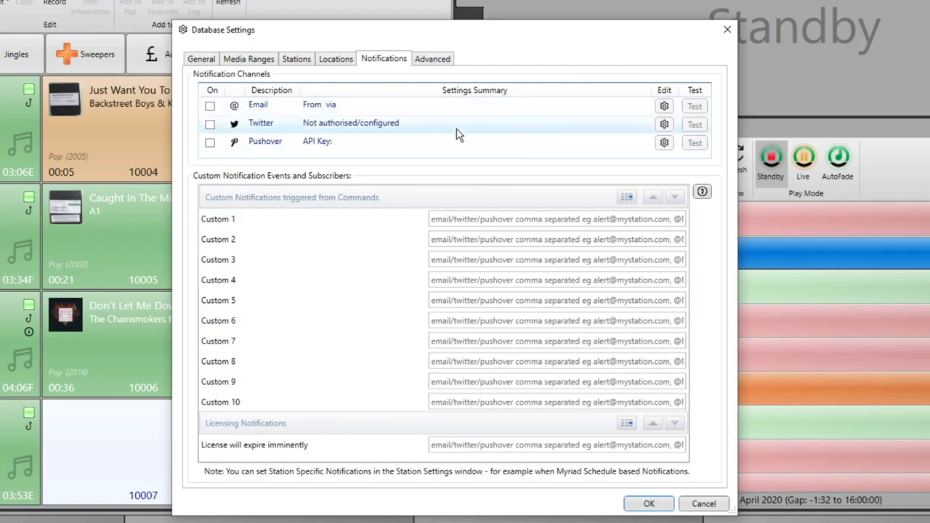
# Show the Advanced page with image download and location storing ticked and 70% minimum search confidence.
pyautogui.click(435, 59)
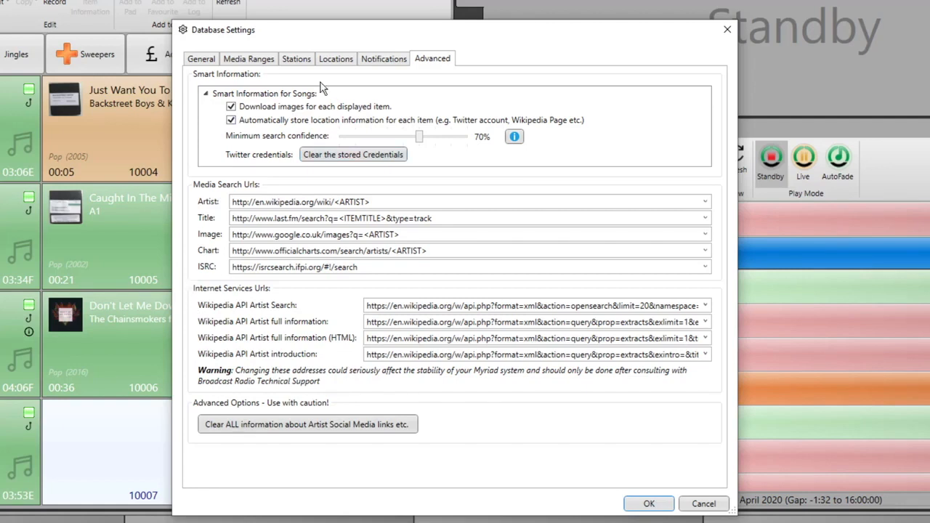
# Return to the Stations page showing Hot FM as the only Playout station, ID 0.
pyautogui.click(300, 60)
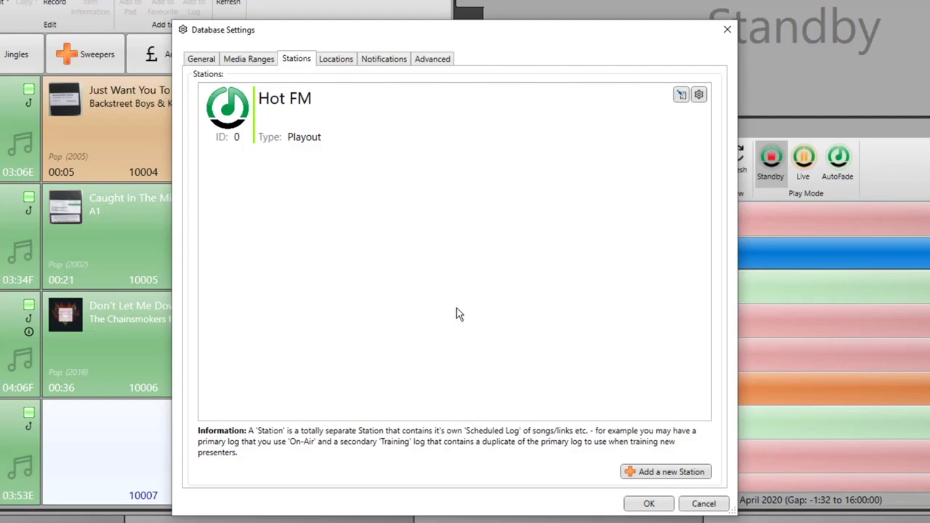
# Open Hot FM's station settings at Scheduled Log: 3 items pre-cued, 4-second fades, restart after 10 seconds.
pyautogui.doubleClick(367, 122)
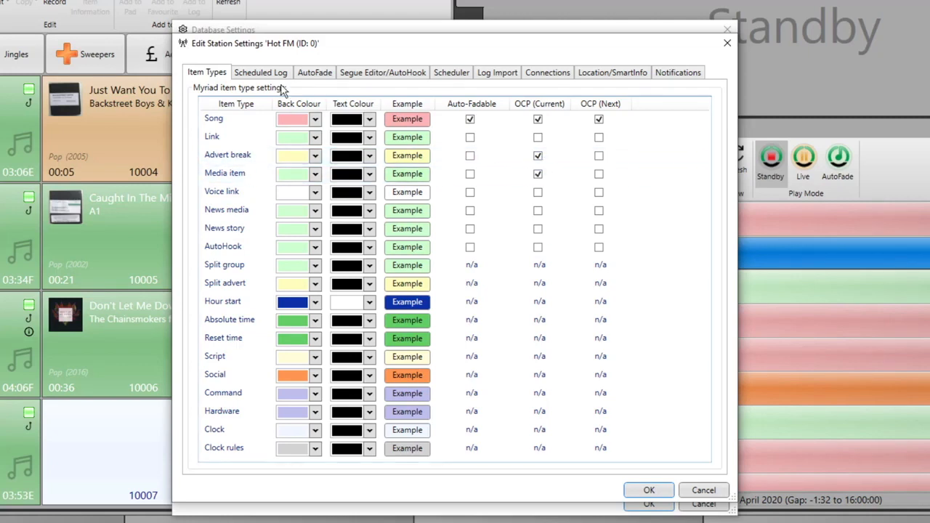
pyautogui.click(258, 75)
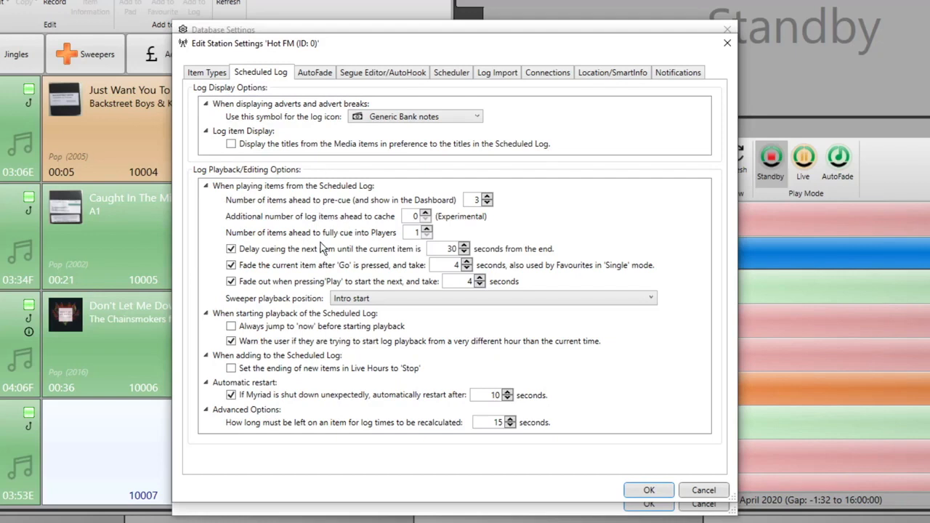
# Leave the log icon and Intro start sweeper position unchanged, then show AutoFade's 4-second fades.
pyautogui.click(476, 117)
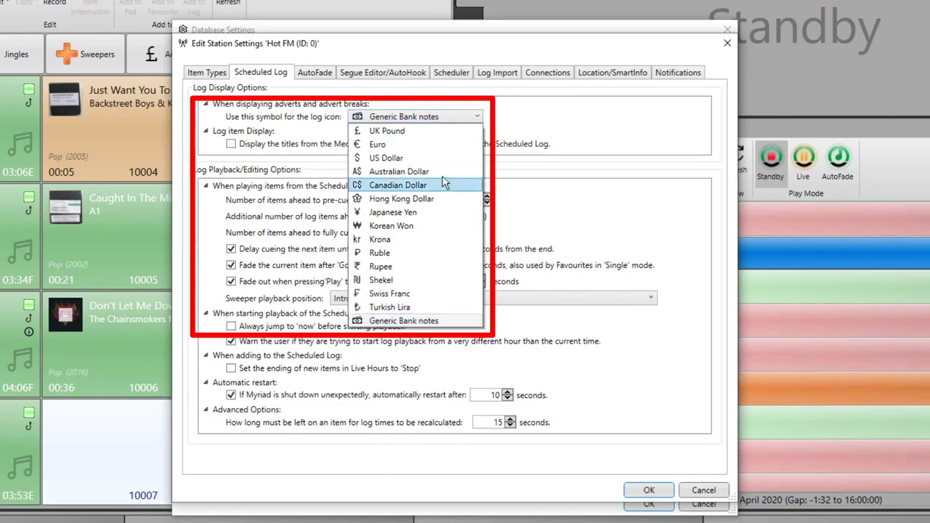
pyautogui.click(621, 117)
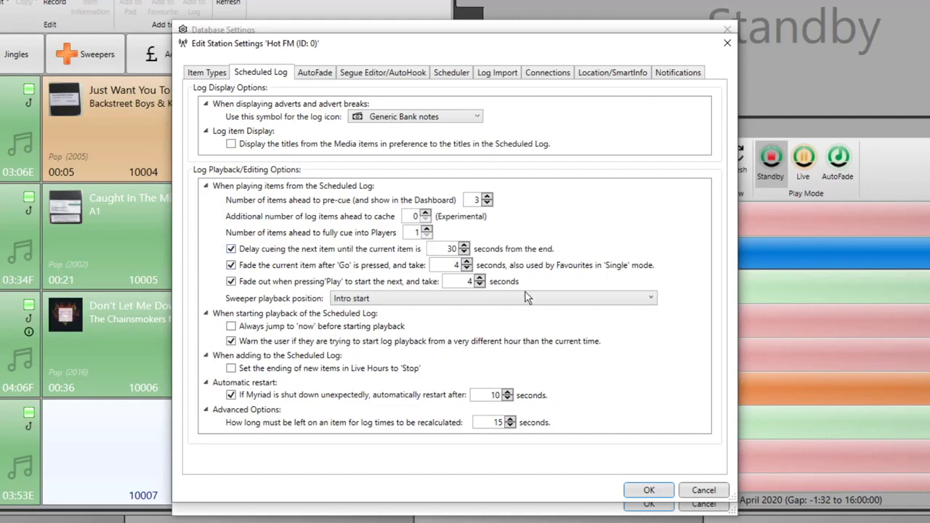
pyautogui.click(651, 299)
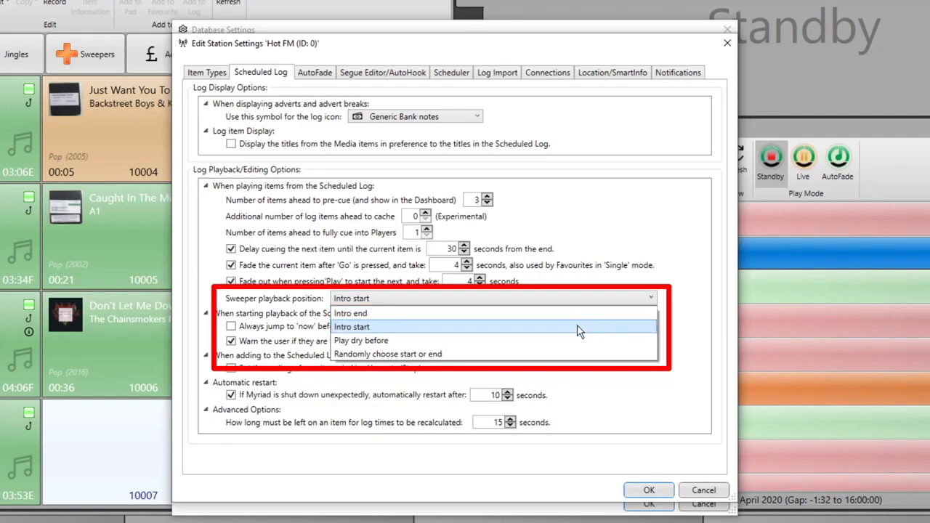
pyautogui.click(690, 269)
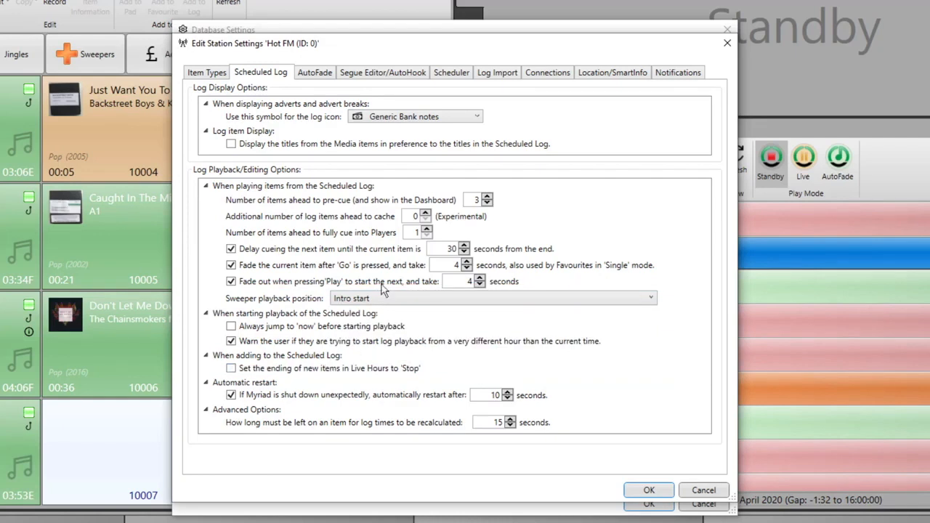
pyautogui.click(320, 75)
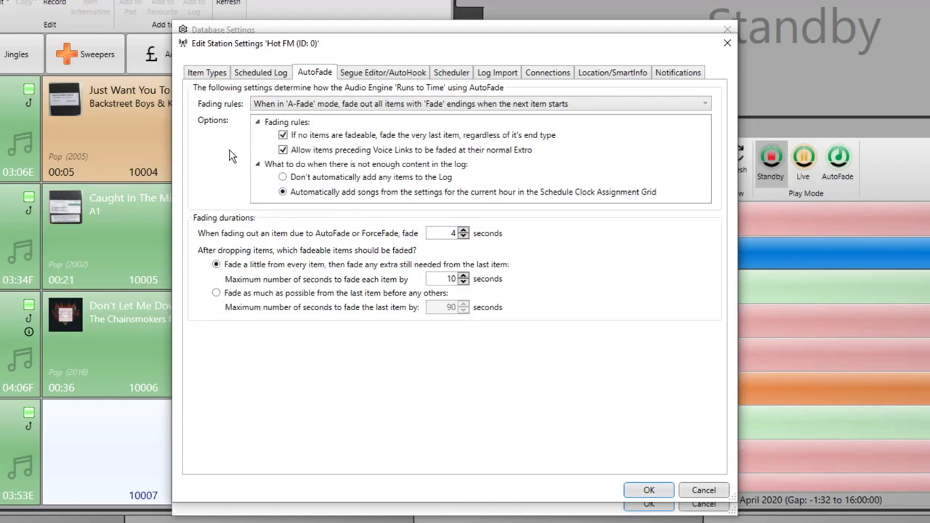
# Leave the fading rule unchanged and show Segue Editor/AutoHook: 3 hooked items, 1 hour ahead, songs only.
pyautogui.click(675, 102)
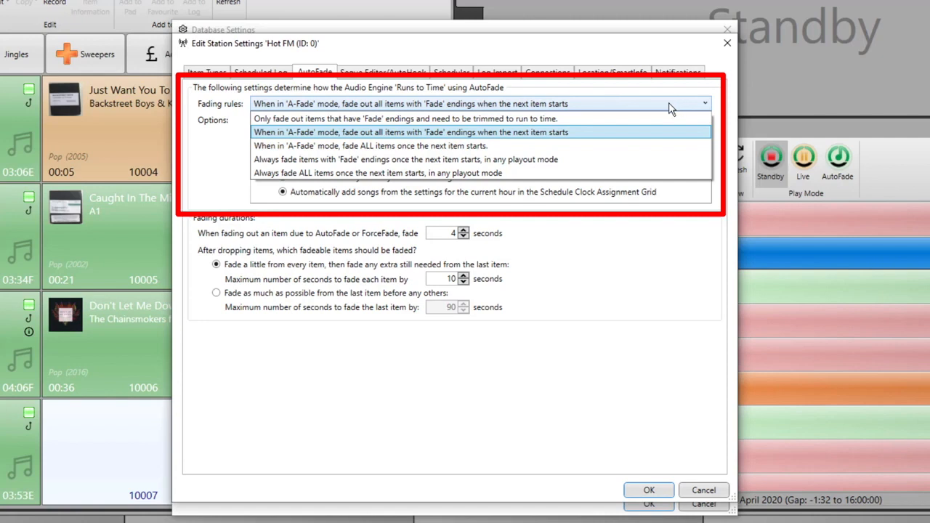
pyautogui.click(670, 107)
pyautogui.click(399, 74)
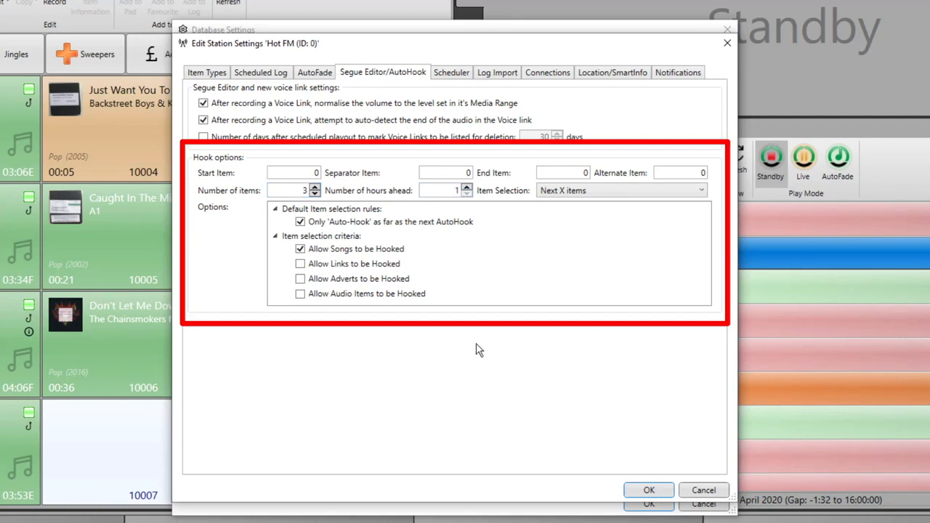
# Show Hot FM's Scheduler page: logs auto-scheduled if the log runs out, at 40 minutes past each hour.
pyautogui.click(463, 74)
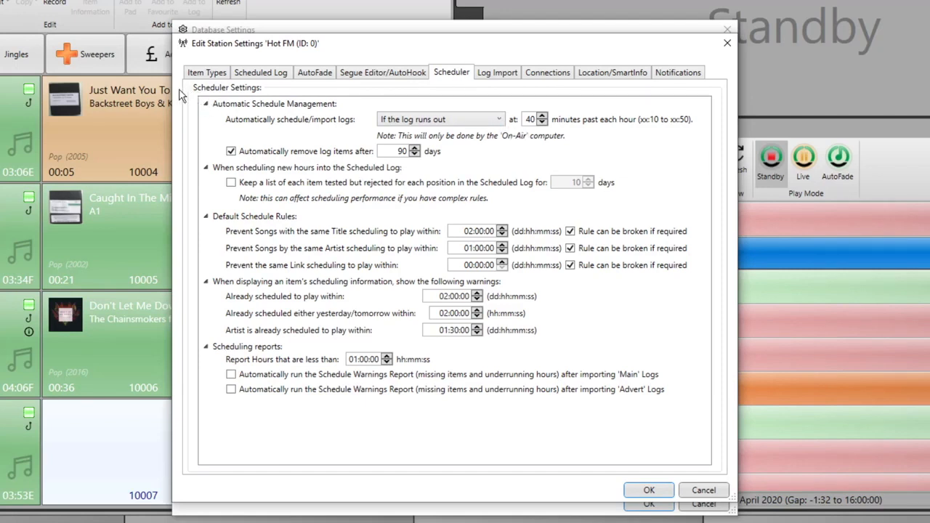
# Keep Hot FM's automatic log scheduling at 'If the log runs out' and view the Log Import settings.
pyautogui.click(500, 120)
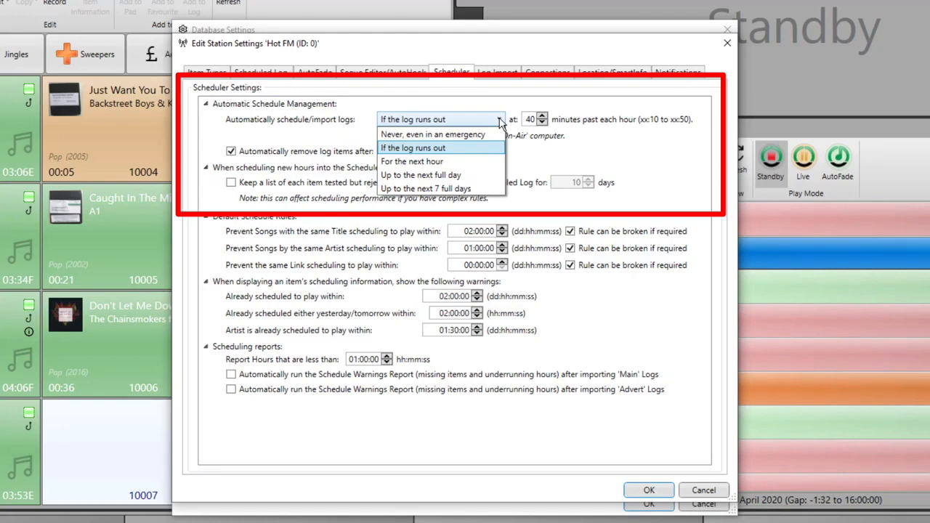
pyautogui.click(636, 146)
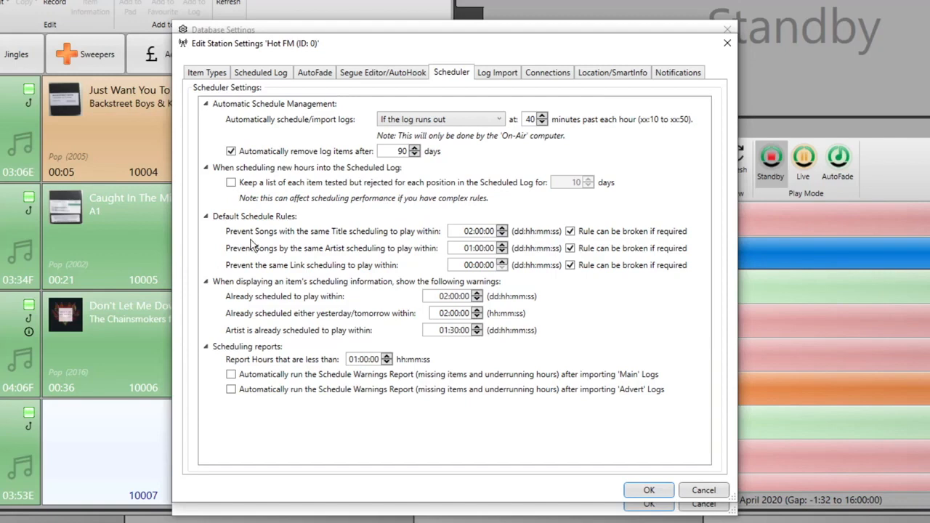
pyautogui.click(498, 75)
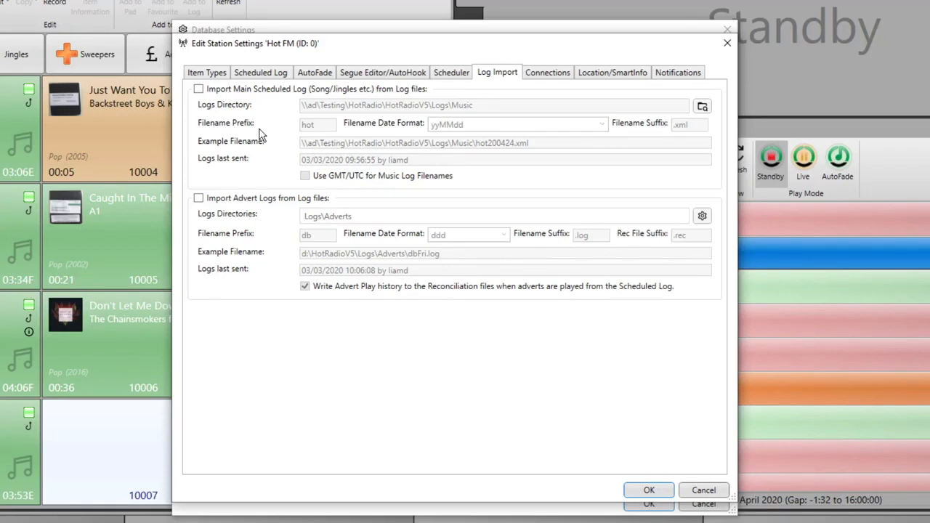
# Leave Import Main Scheduled Log switched off and view Hot FM's station connections.
pyautogui.click(198, 90)
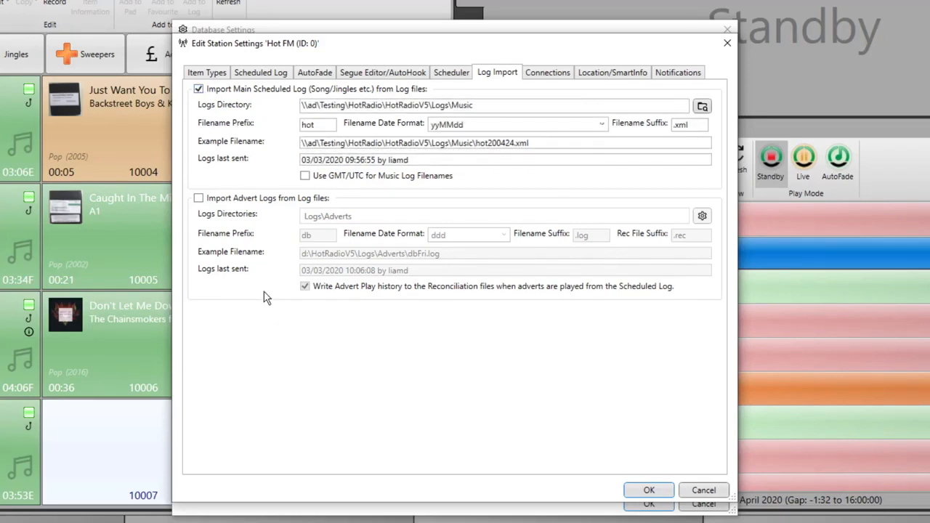
pyautogui.click(199, 89)
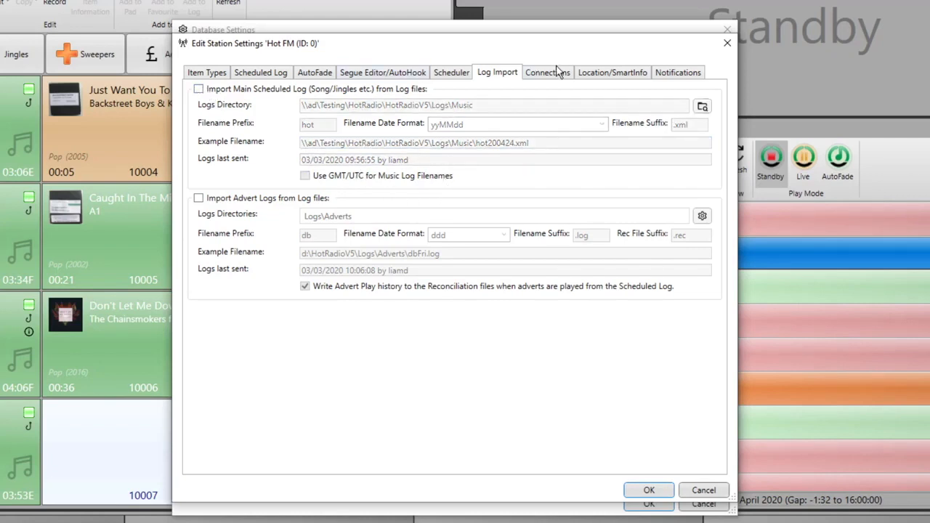
pyautogui.click(552, 78)
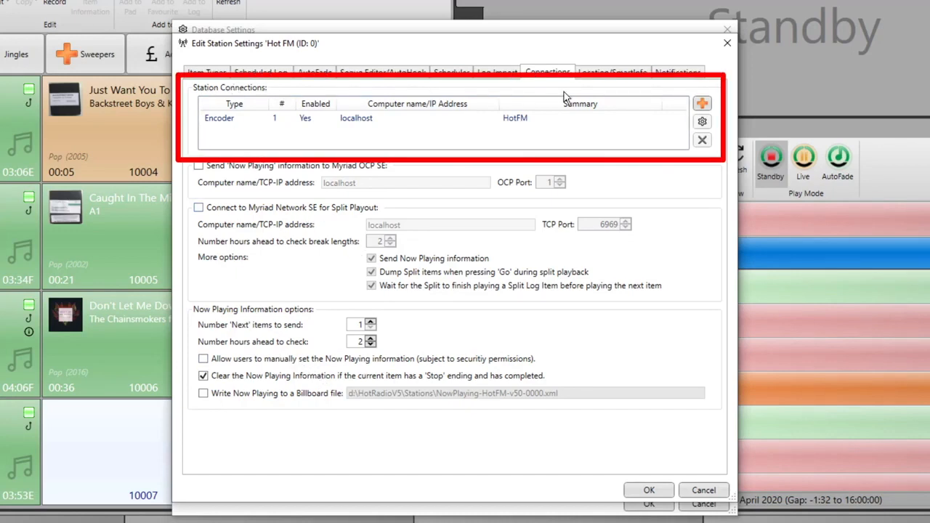
# Add a new station connection for Hot FM, opening the Encoder connection settings.
pyautogui.click(701, 103)
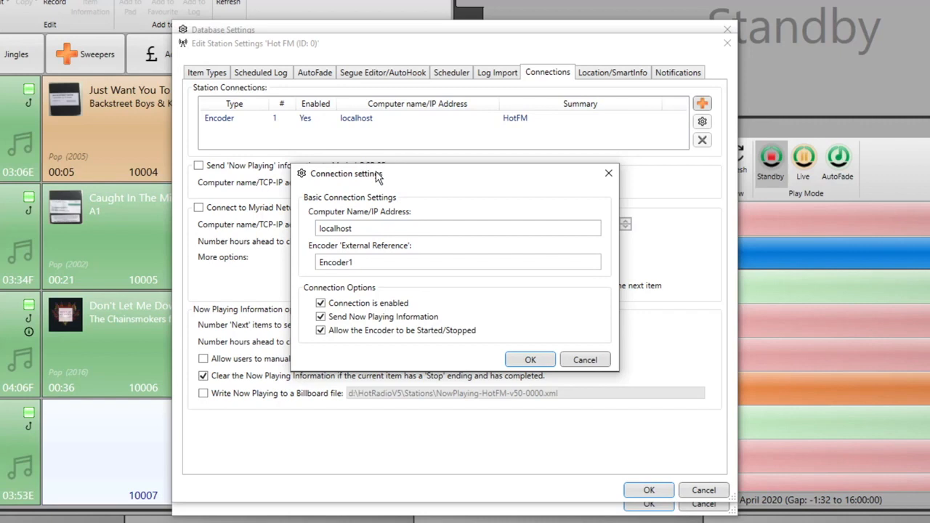
# Save the localhost Encoder1 connection, then delete it so only the HotFM encoder remains.
pyautogui.doubleClick(371, 225)
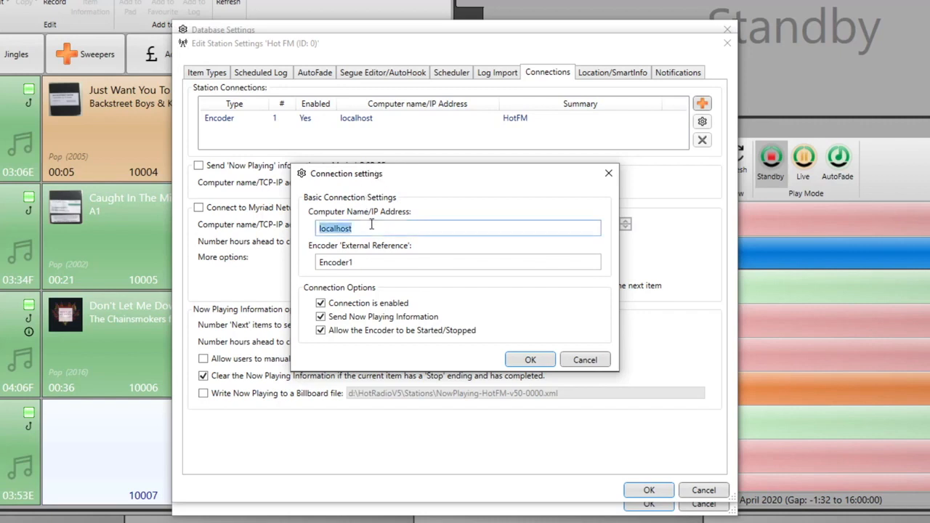
pyautogui.doubleClick(381, 262)
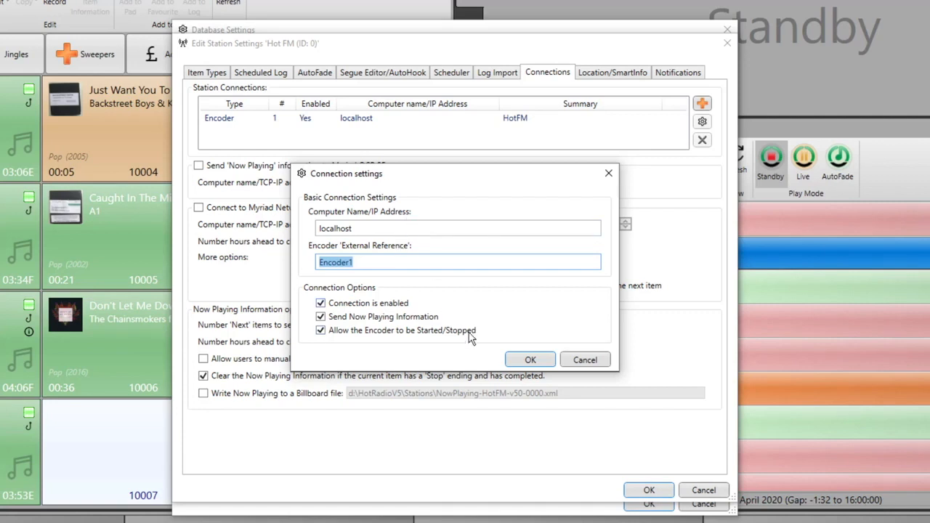
pyautogui.click(531, 360)
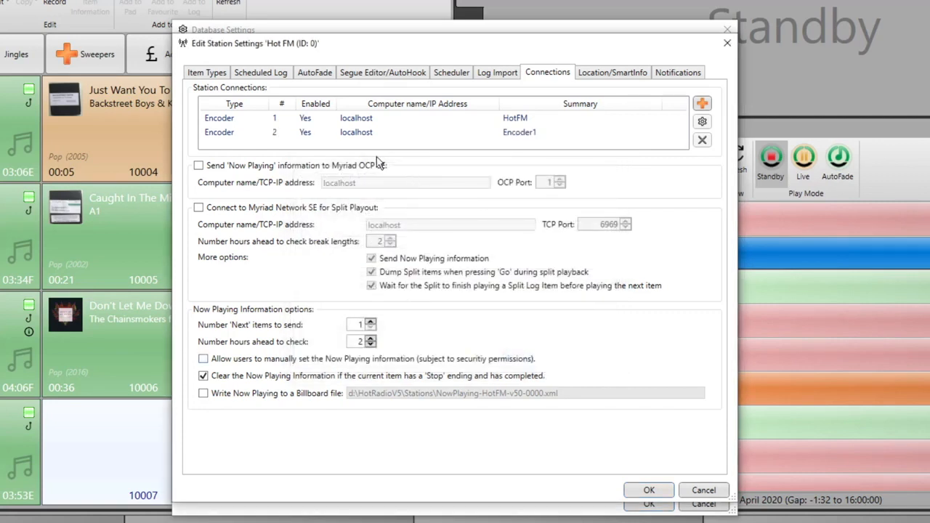
pyautogui.click(702, 139)
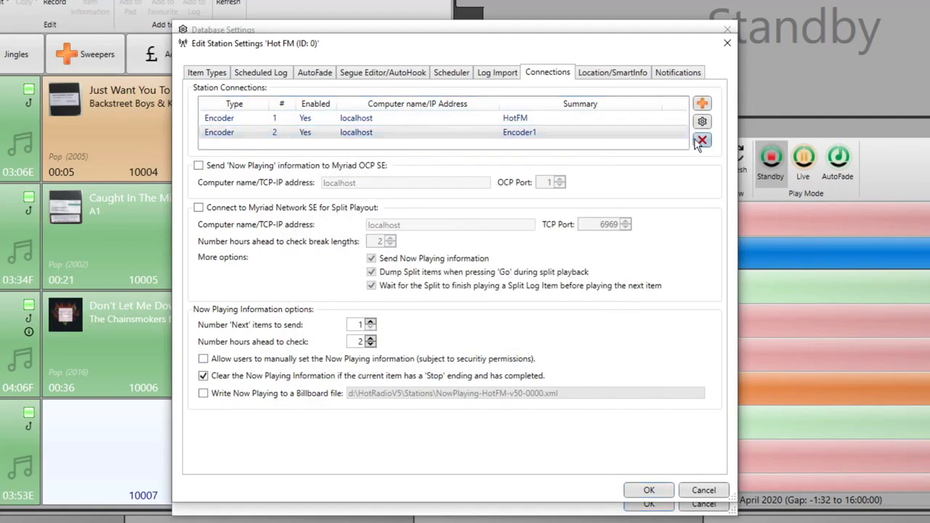
pyautogui.click(209, 125)
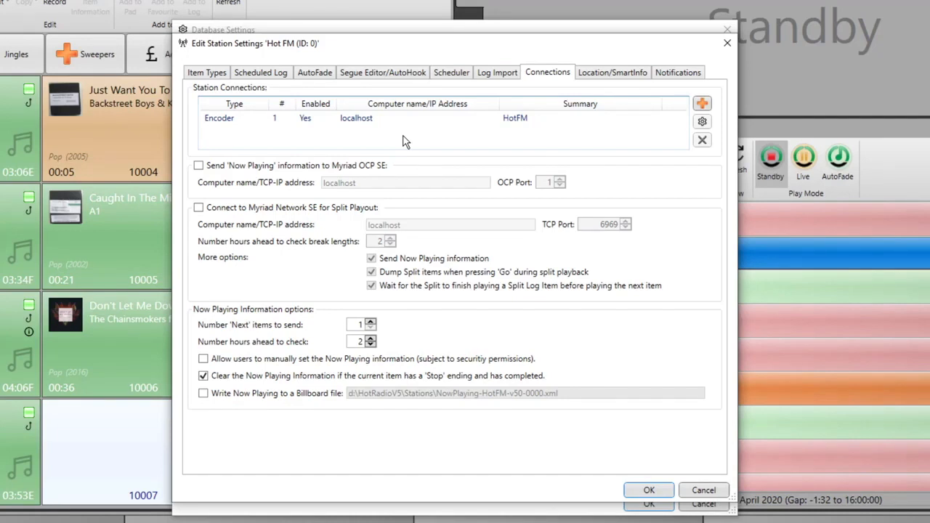
pyautogui.click(199, 166)
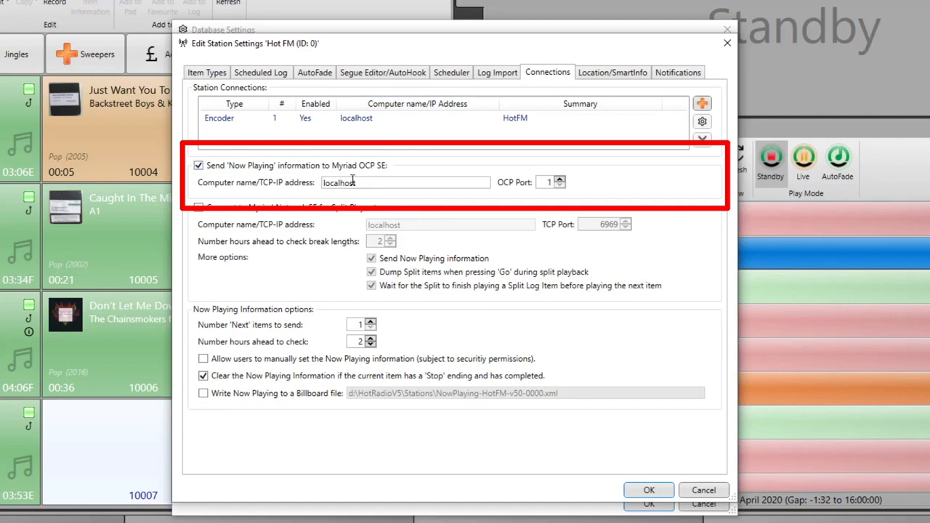
pyautogui.doubleClick(378, 183)
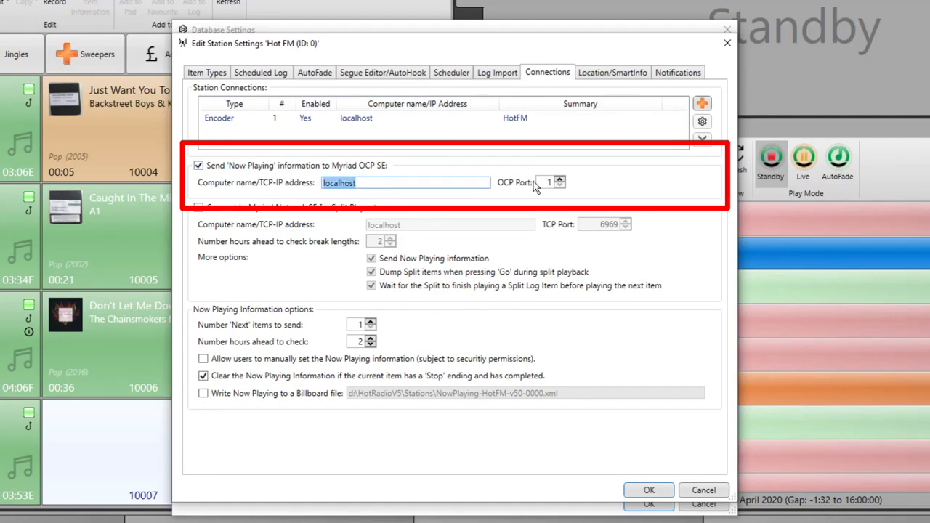
pyautogui.click(245, 169)
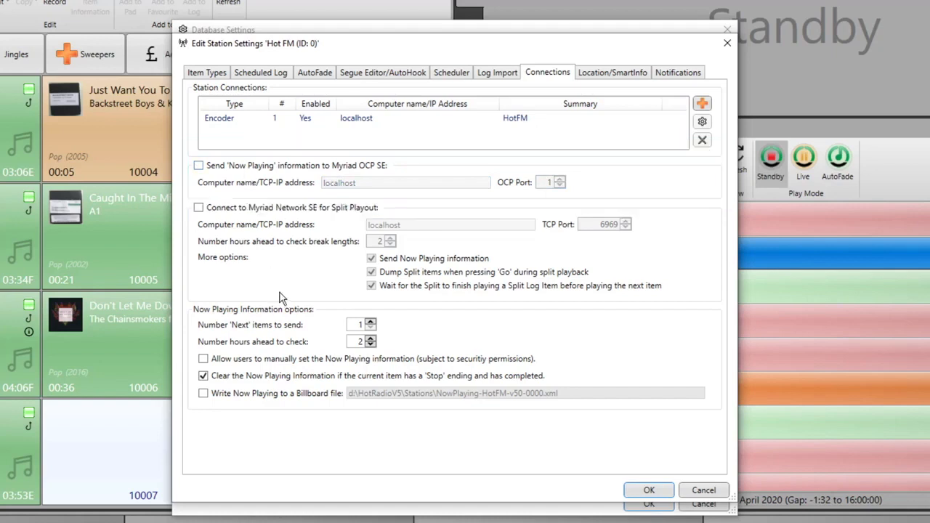
pyautogui.click(220, 212)
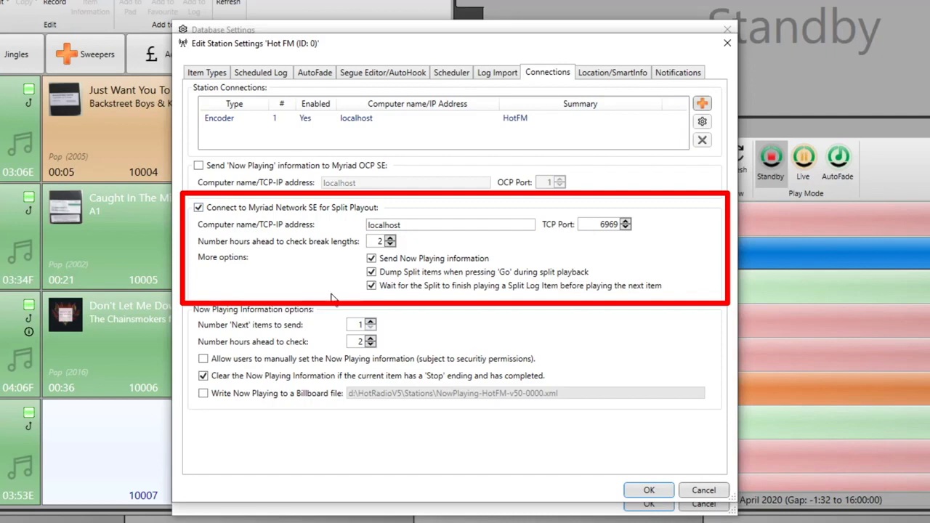
pyautogui.click(207, 209)
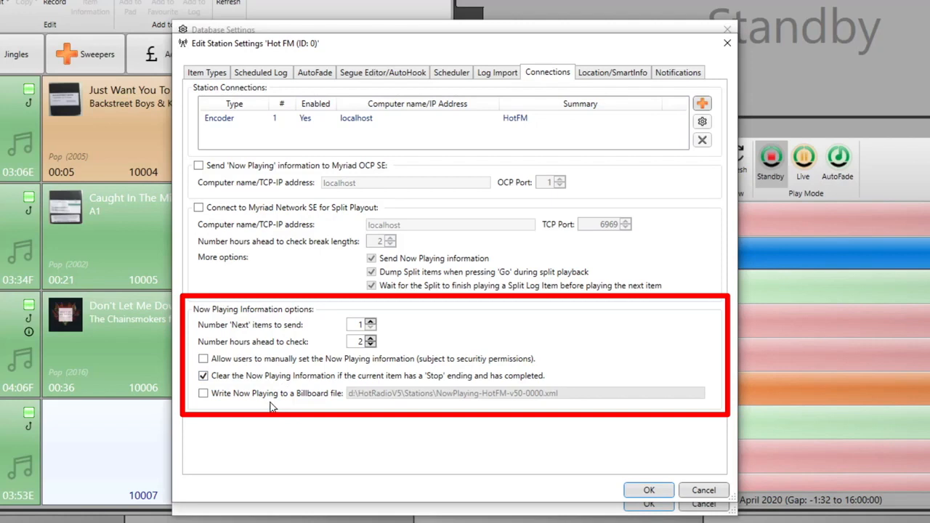
# View Hot FM's Location/SmartInfo settings: Met Office region 509, Highways England traffic, 50 km radius.
pyautogui.click(611, 73)
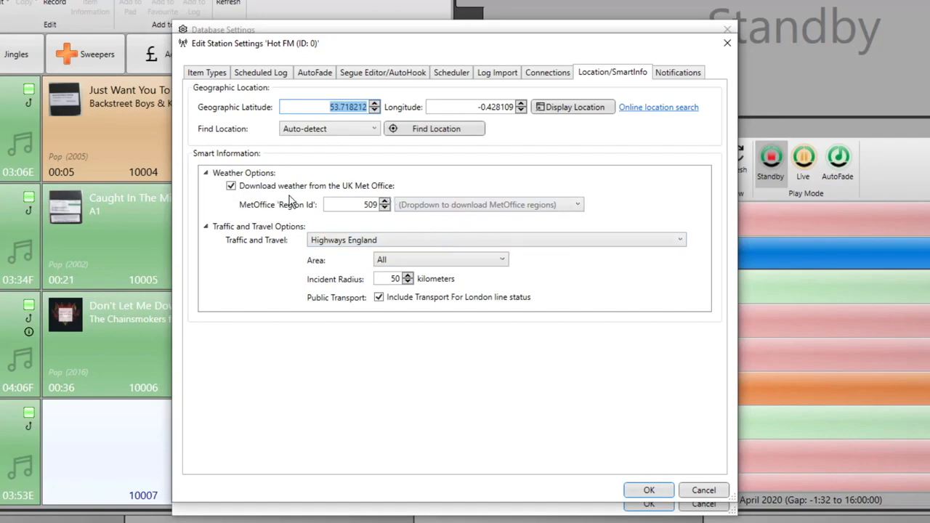
# Keep Yorkshire & the Humber weather and Highways England traffic, then view Hot FM's Notifications.
pyautogui.click(458, 204)
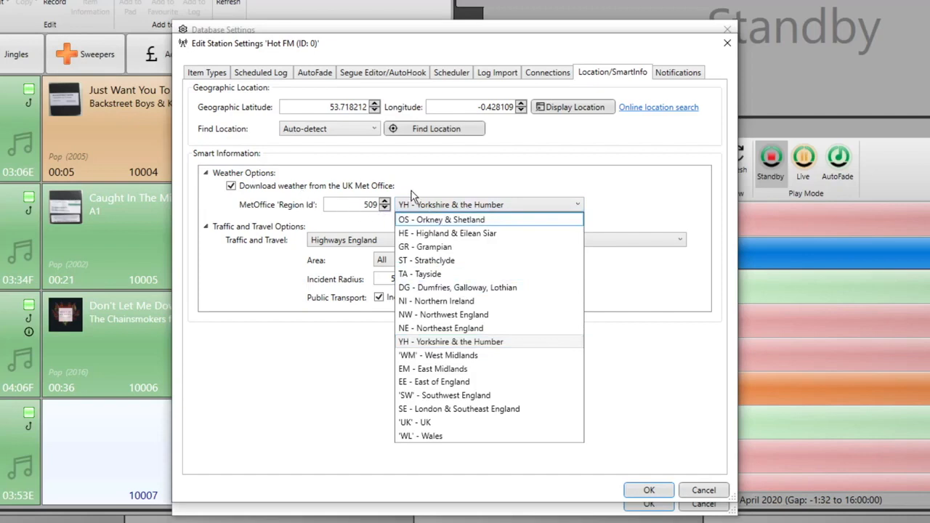
pyautogui.click(506, 343)
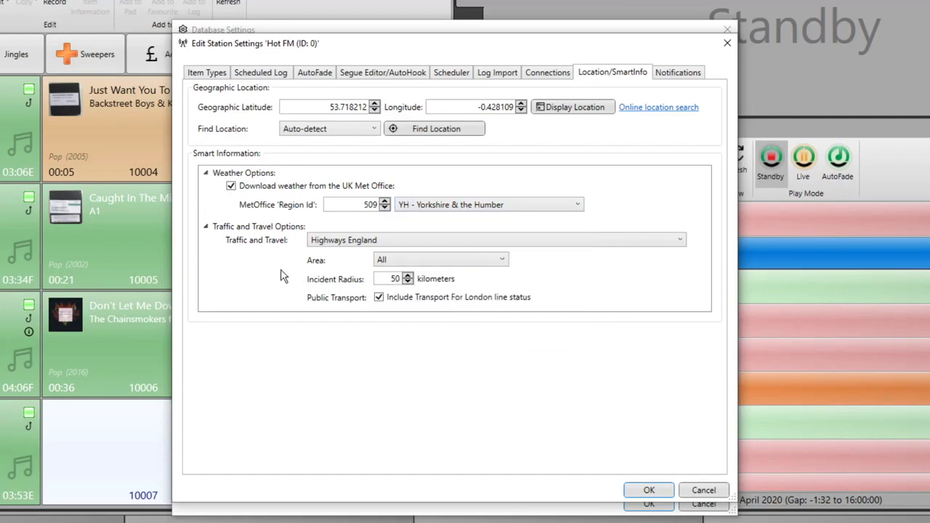
pyautogui.click(539, 244)
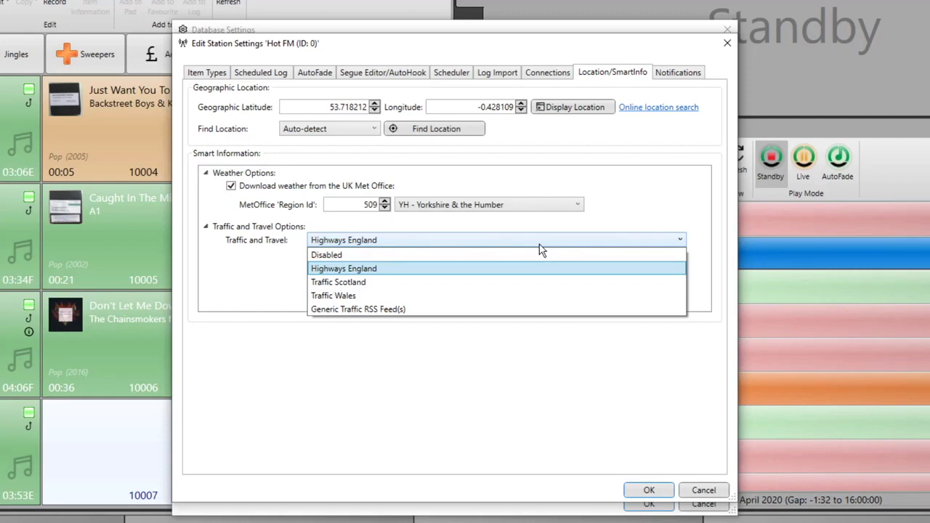
pyautogui.click(592, 268)
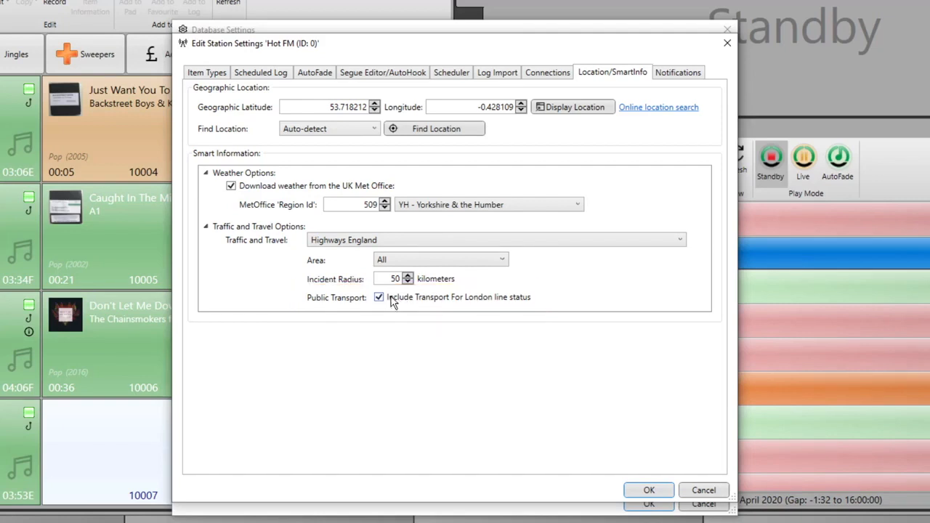
pyautogui.click(672, 73)
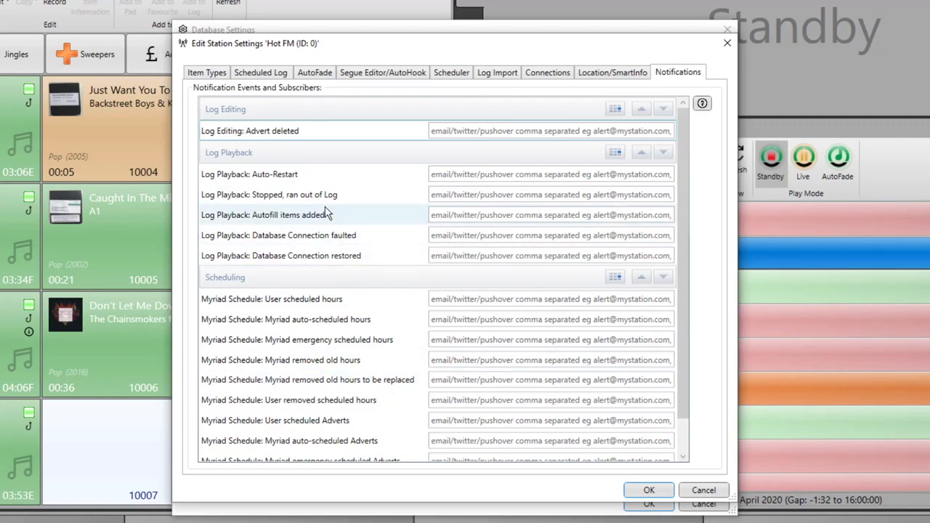
# Save the Hot FM station settings and the Database Settings, relaunching to the evaluation welcome screen.
pyautogui.click(656, 493)
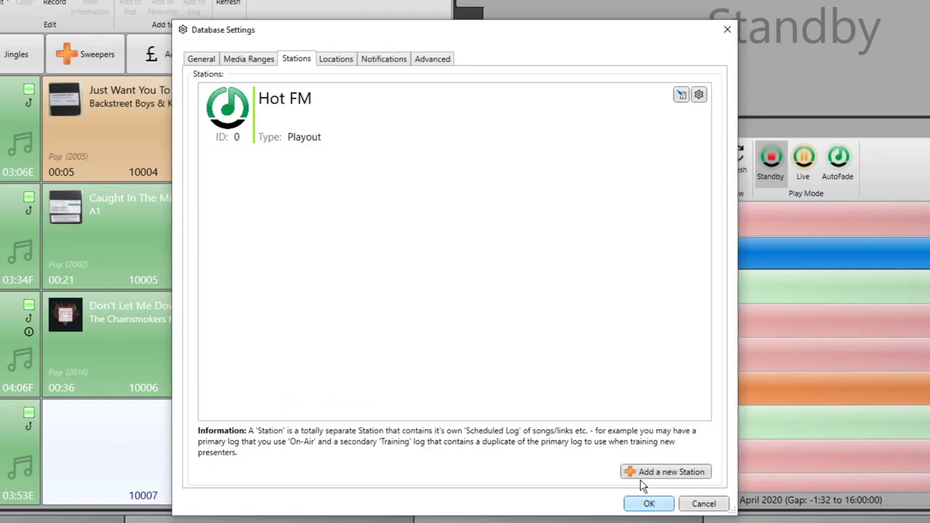
pyautogui.click(202, 60)
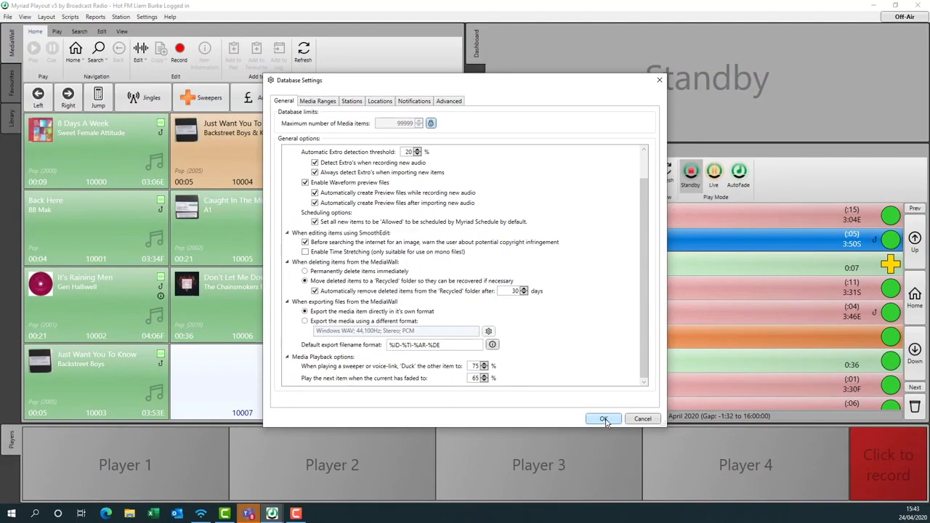
pyautogui.click(604, 420)
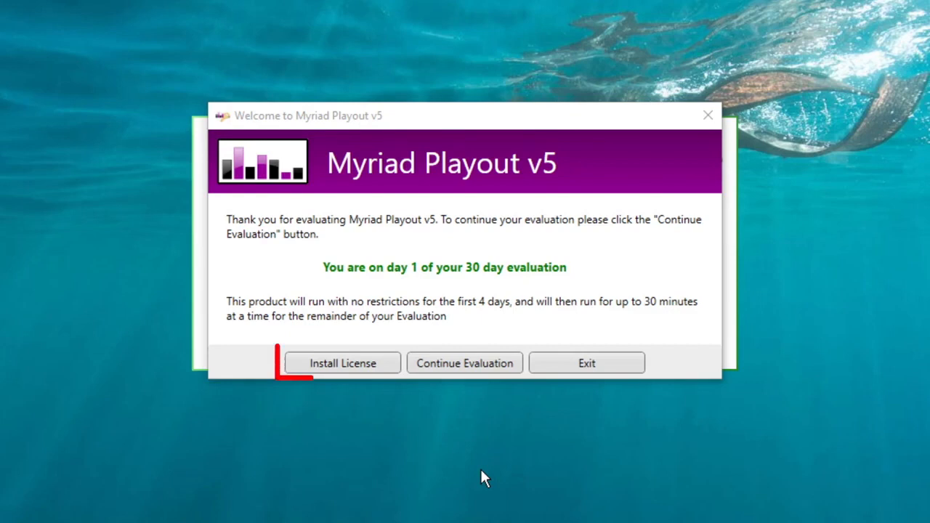
# Paste and install the licence key expiring 03/03/2021 12:00, then continue Myriad startup.
pyautogui.click(353, 369)
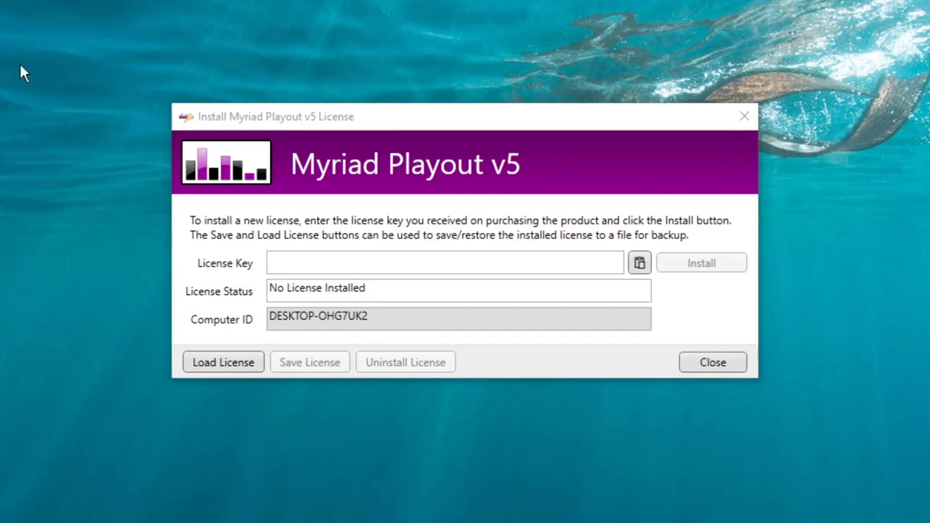
pyautogui.click(292, 262)
pyautogui.hotkey('ctrl', 'v')
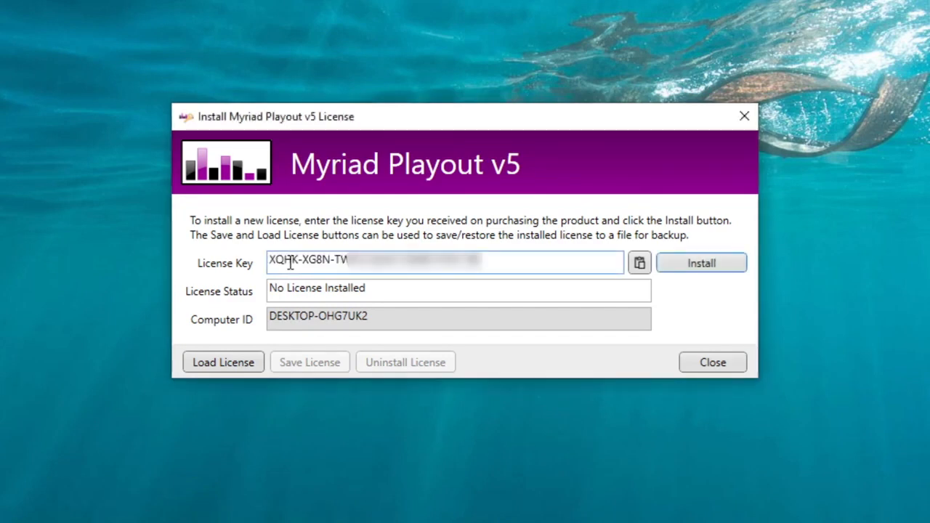
pyautogui.click(705, 264)
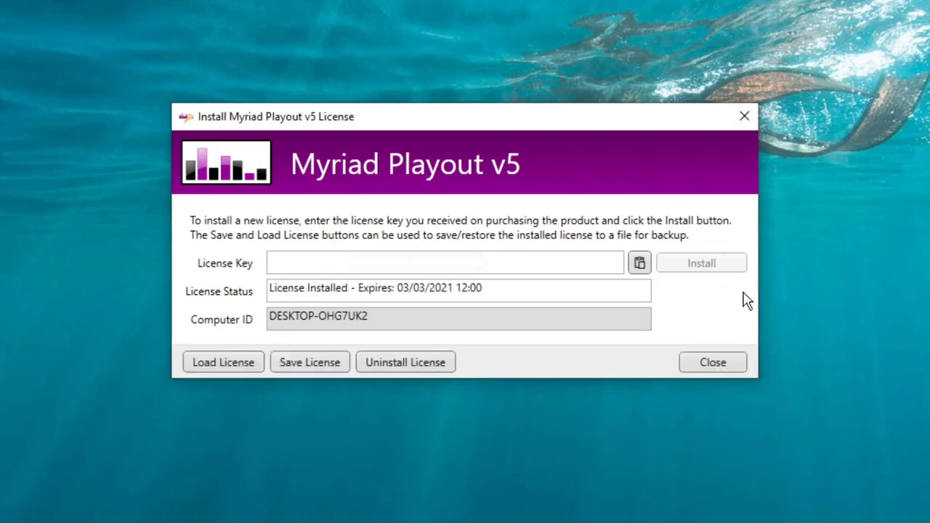
pyautogui.click(713, 363)
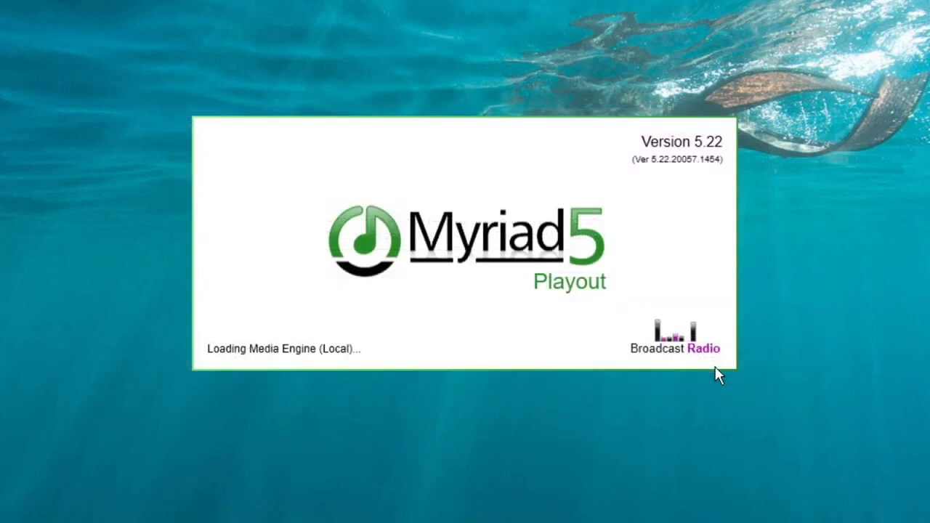